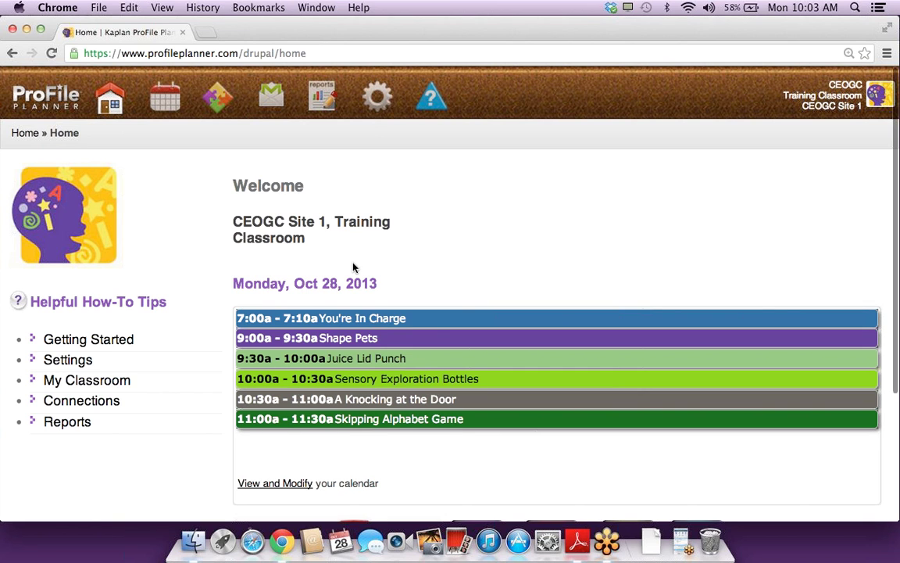
# Step: Open the lesson planner calendar view
pyautogui.scroll(-3, 353, 267)
pyautogui.scroll(-2, 353, 267)
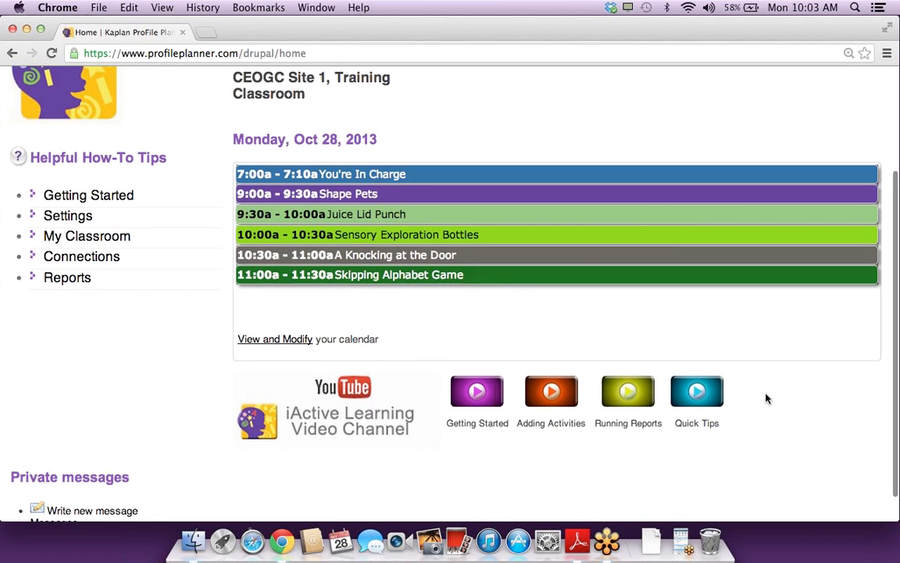
pyautogui.scroll(4, 766, 398)
pyautogui.click(167, 88)
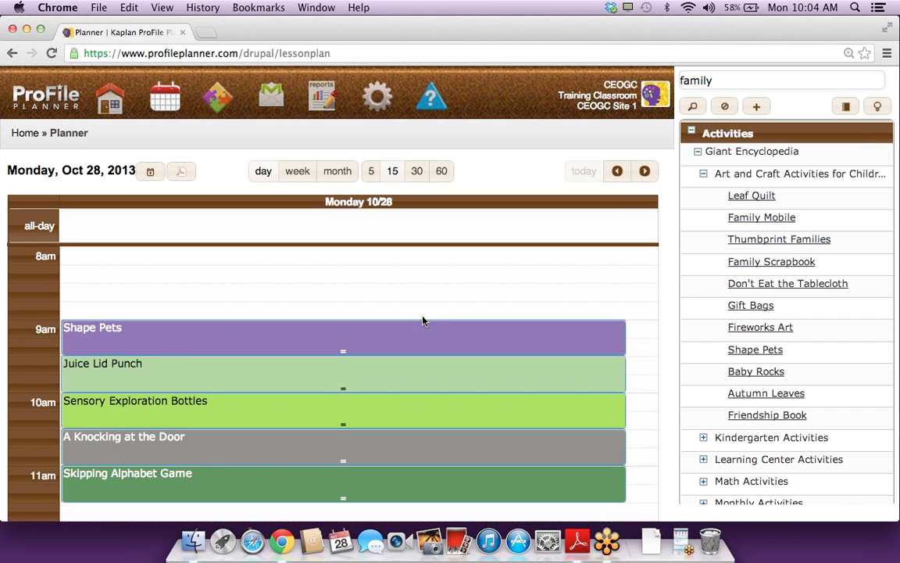
# Step: Browse the day's schedule, then bring up the list of available reports
pyautogui.scroll(5, 353, 305)
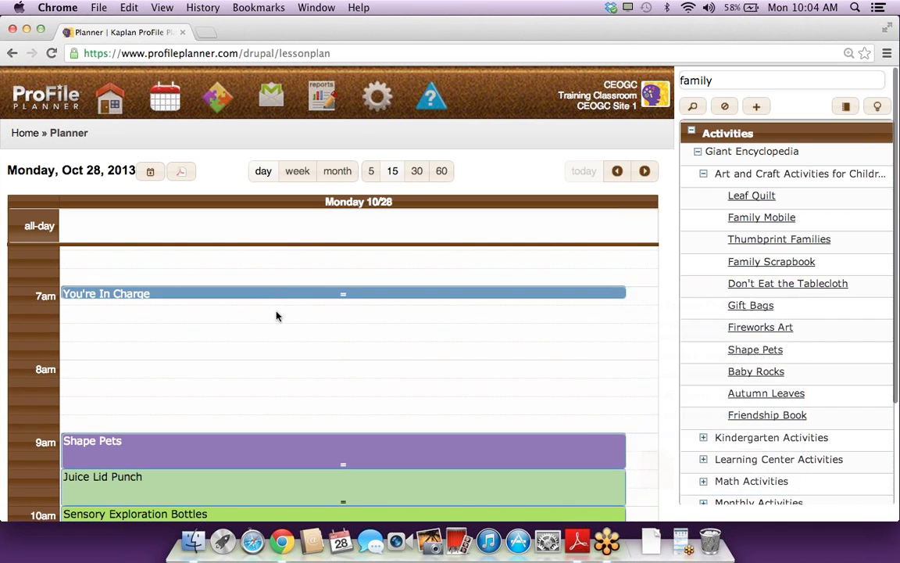
pyautogui.scroll(-5, 276, 316)
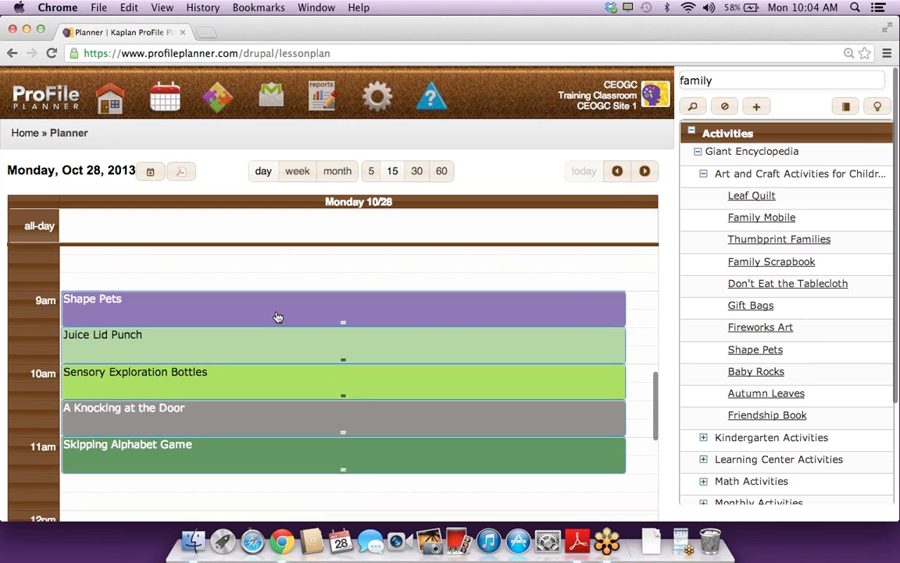
pyautogui.scroll(-2, 277, 316)
pyautogui.scroll(2, 278, 317)
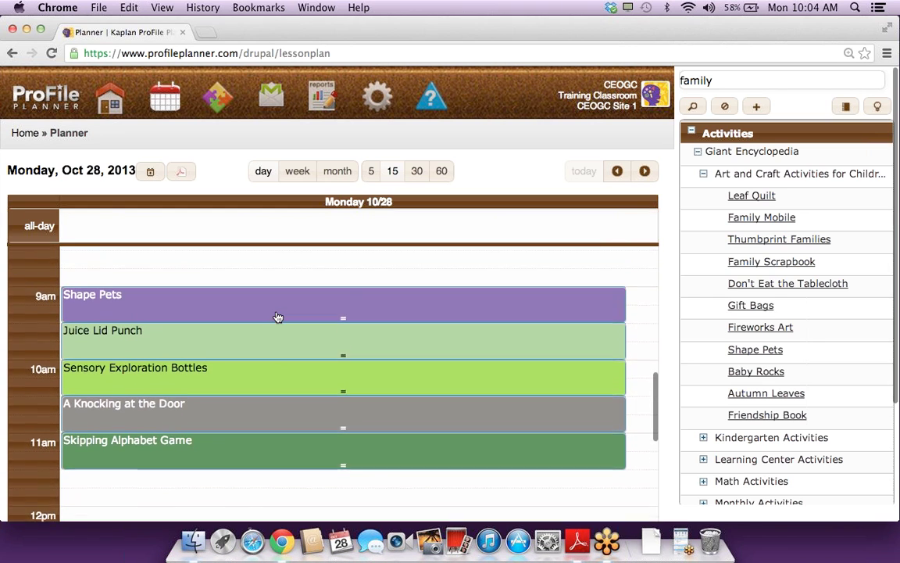
pyautogui.scroll(1, 277, 317)
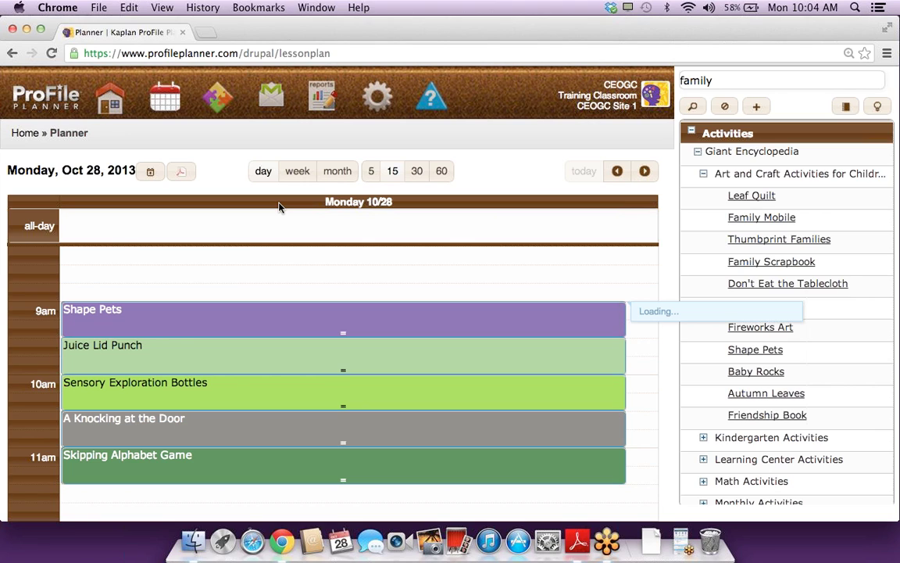
pyautogui.click(328, 94)
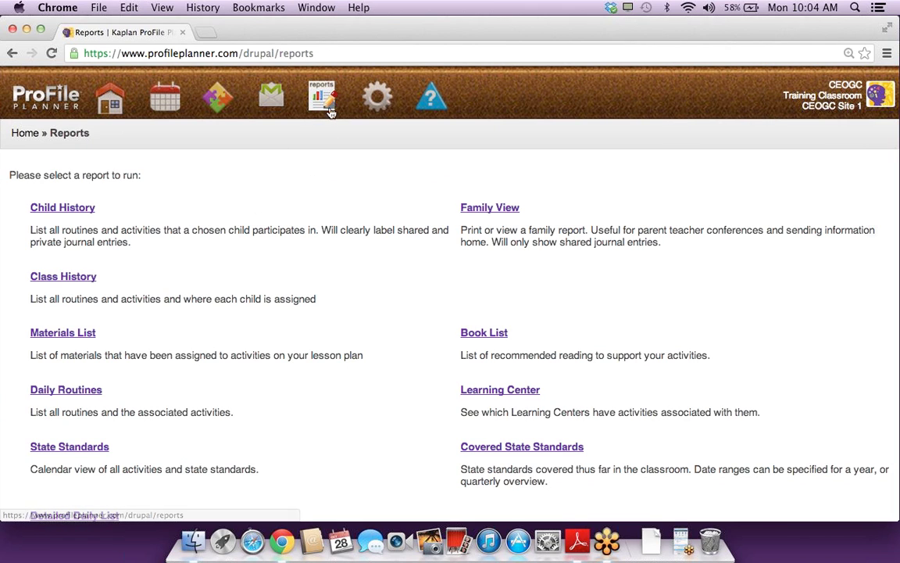
# Step: Open the Daily Routines report and move it from Oct 28 to Tuesday, Oct 29
pyautogui.click(90, 391)
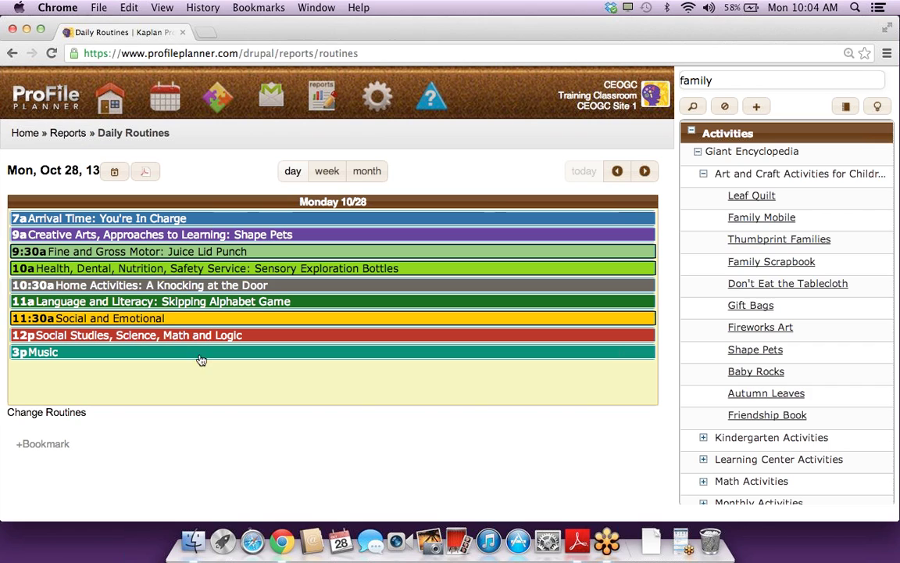
pyautogui.moveTo(199, 226)
pyautogui.click(644, 170)
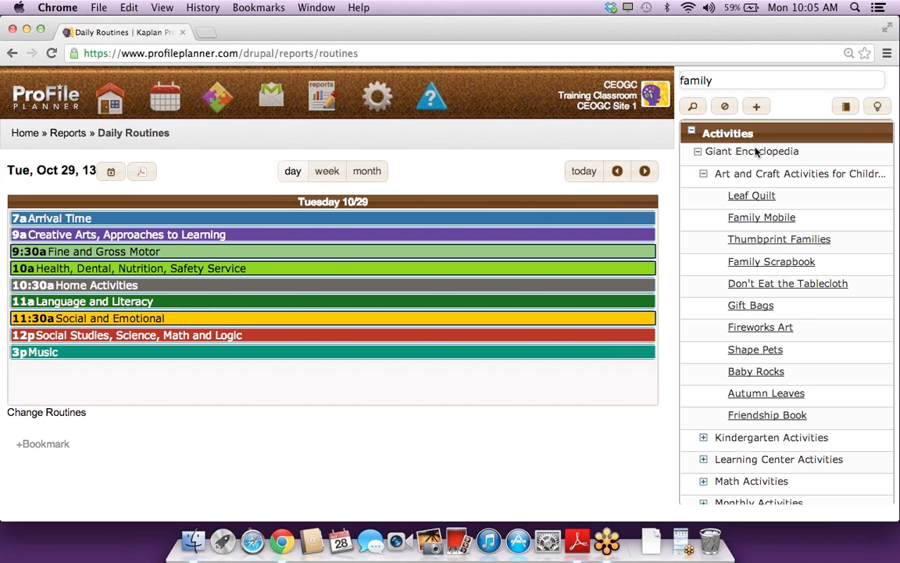
# Step: Replace the earlier activity search with 'fall' and expand Art and Craft Activities
pyautogui.click(703, 173)
pyautogui.click(726, 107)
pyautogui.click(738, 83)
pyautogui.write('fall')
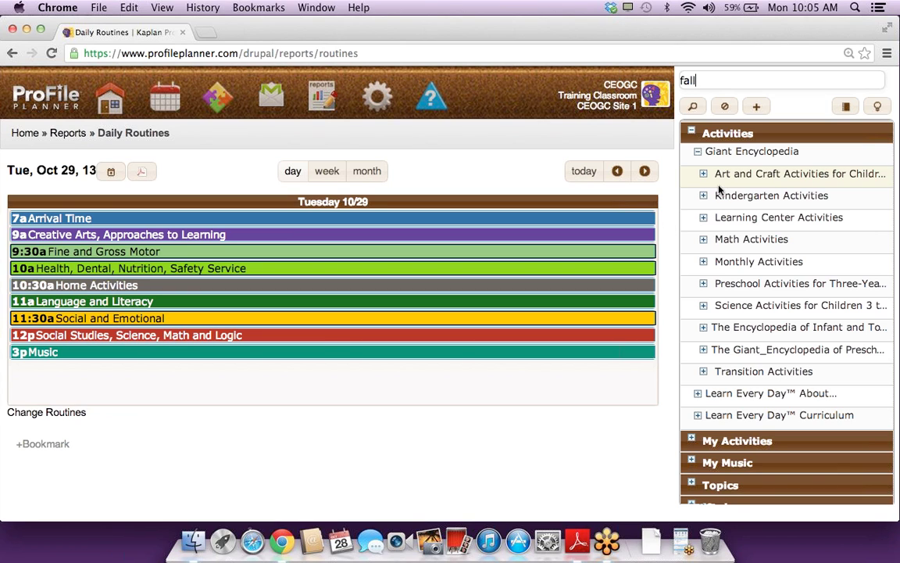
pyautogui.click(745, 175)
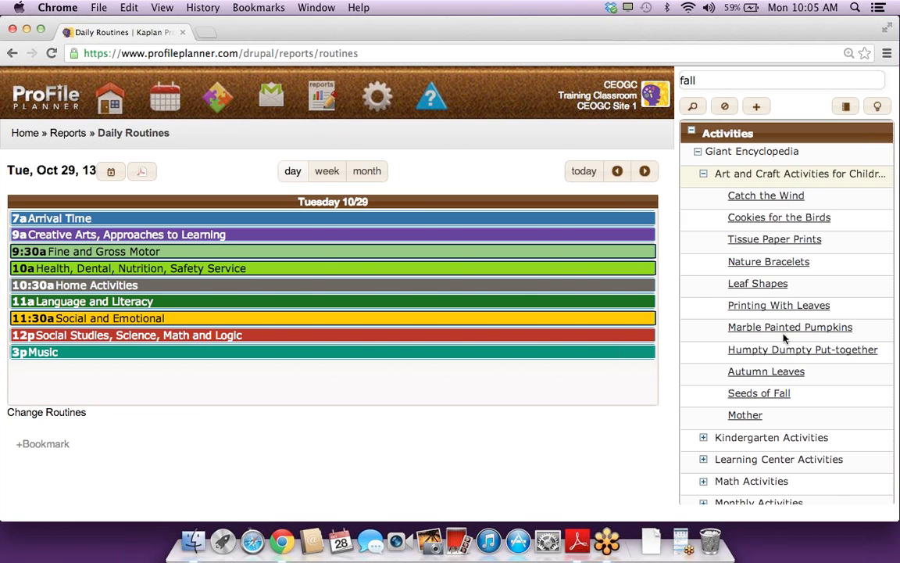
# Step: Show Cookies for the Birds details, then download and open its PDF
pyautogui.click(765, 220)
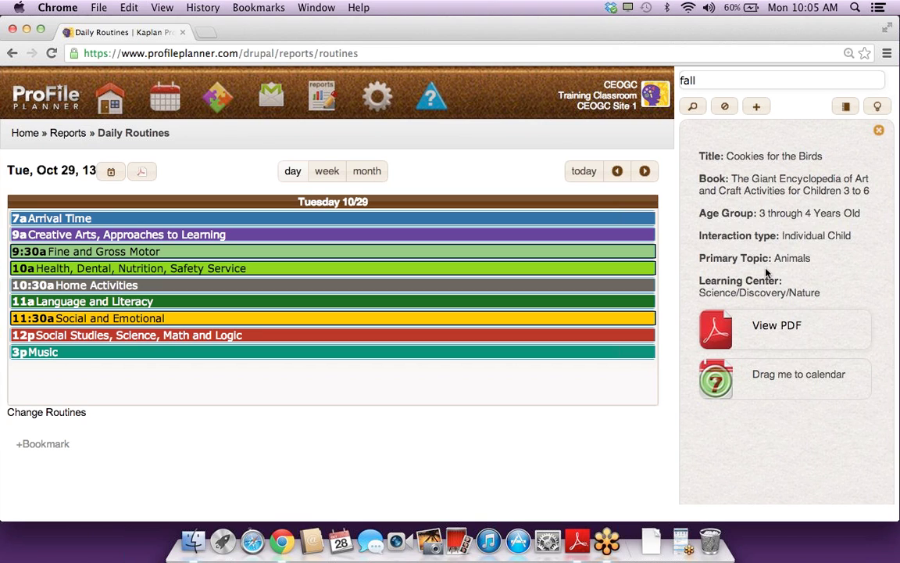
pyautogui.click(767, 327)
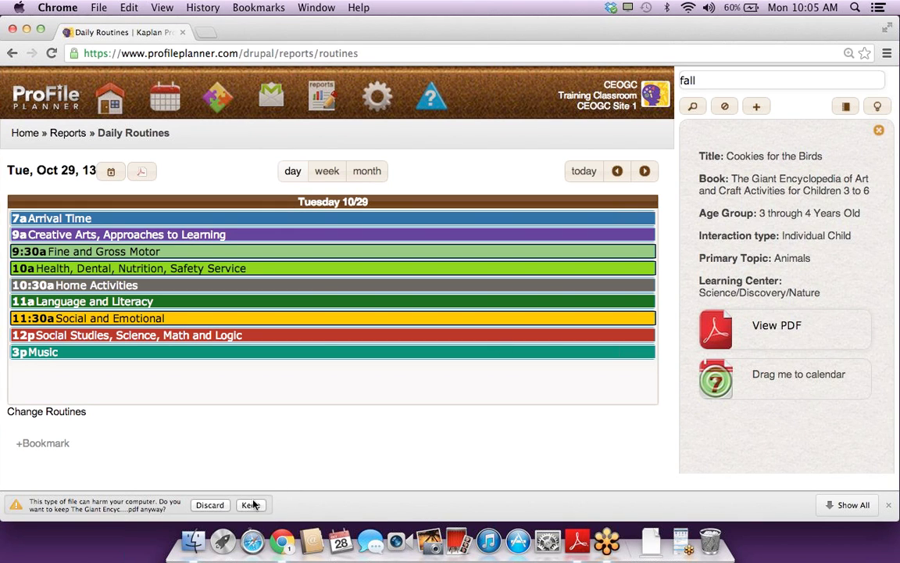
pyautogui.click(248, 505)
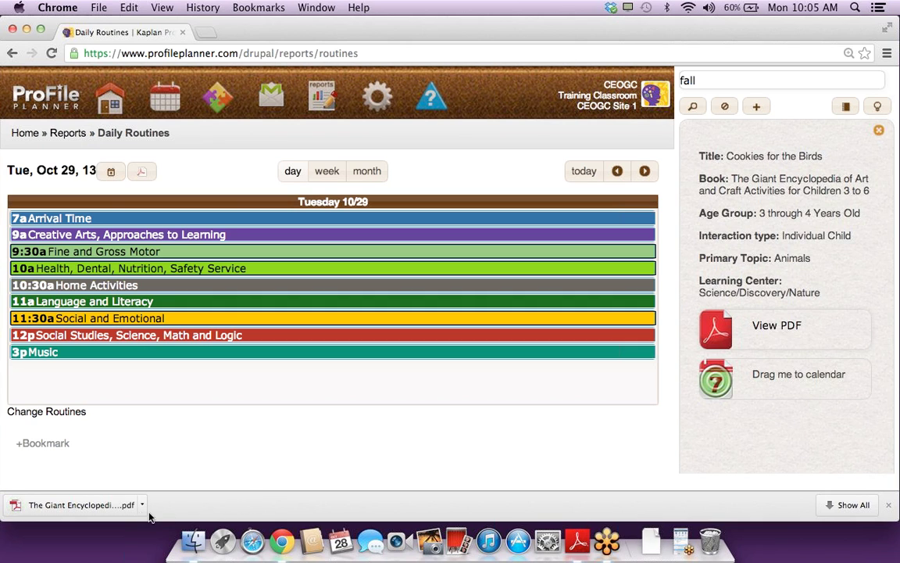
pyautogui.click(102, 506)
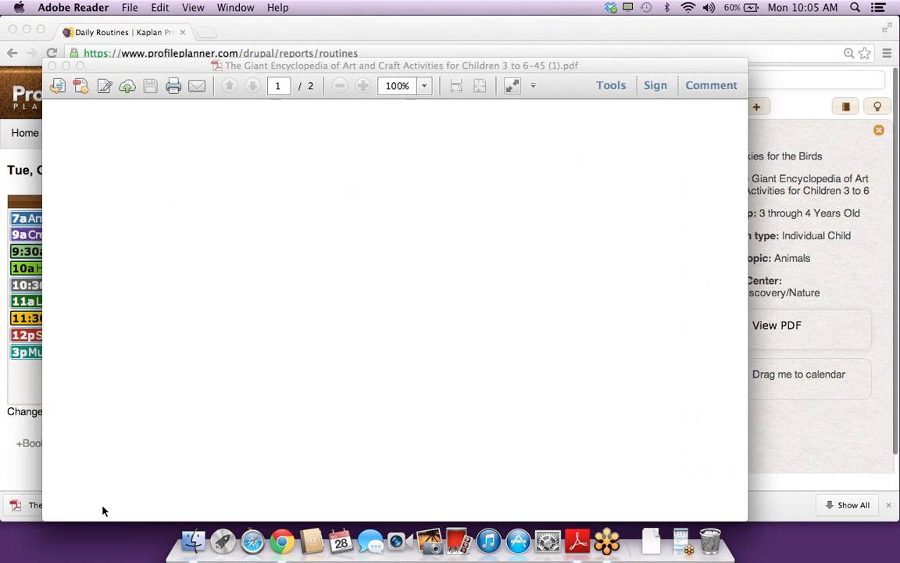
pyautogui.scroll(-5, 292, 345)
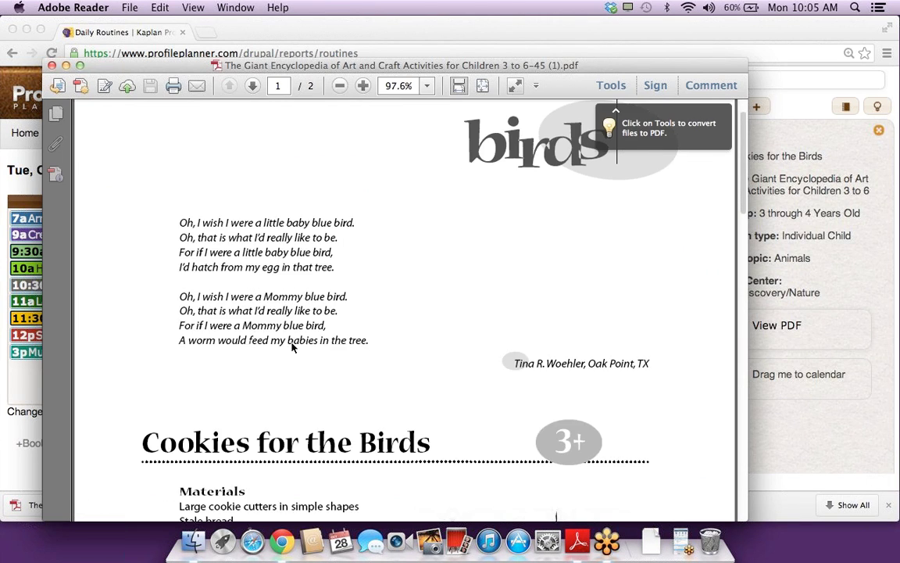
pyautogui.scroll(-5, 291, 344)
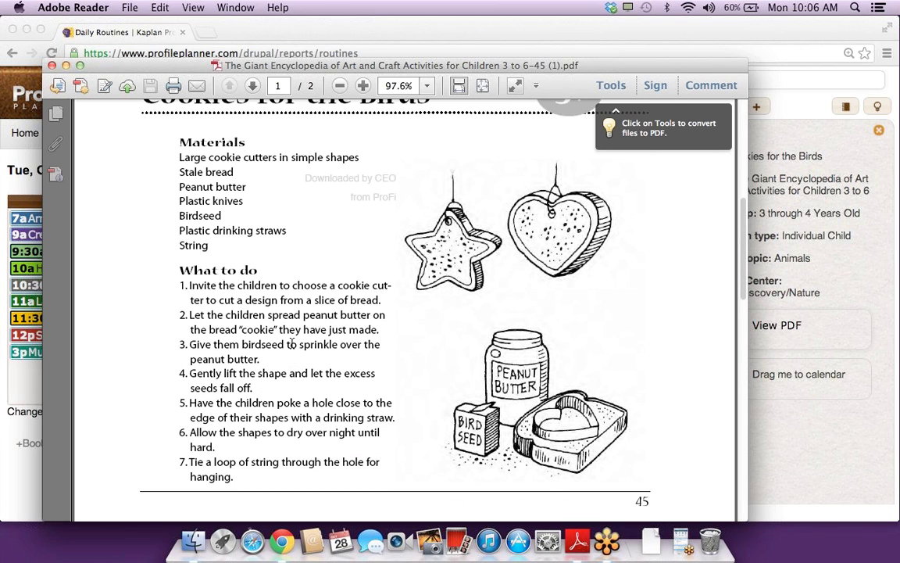
pyautogui.scroll(-4, 291, 344)
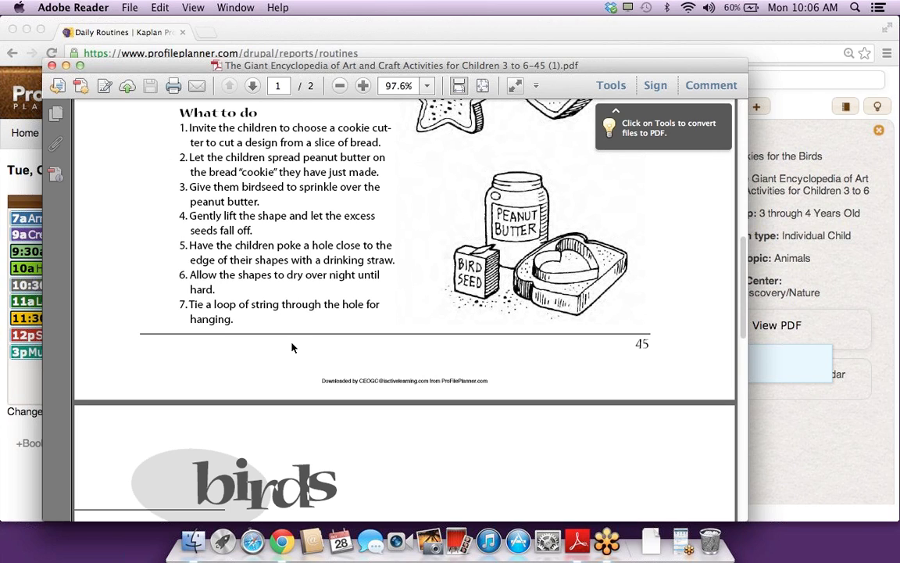
pyautogui.scroll(-2, 291, 344)
pyautogui.scroll(-3, 292, 342)
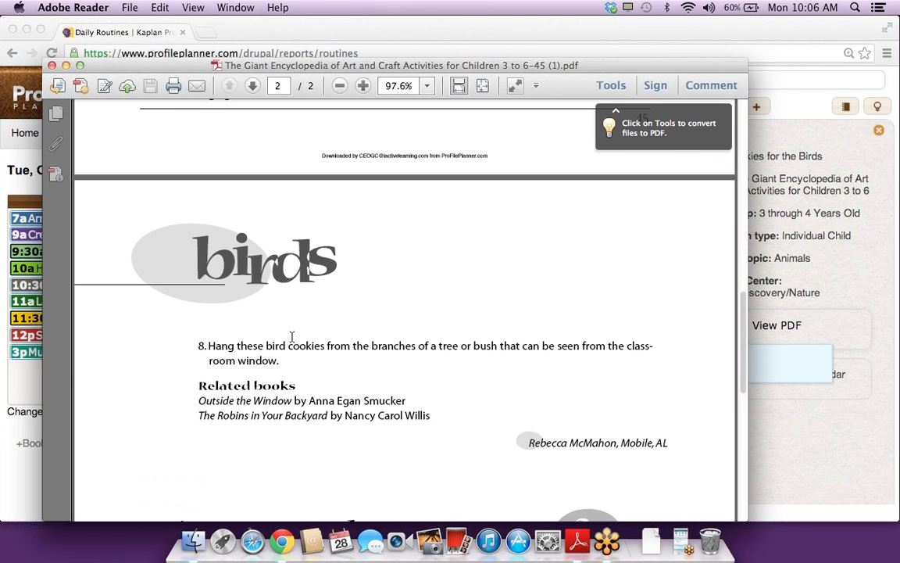
pyautogui.click(51, 66)
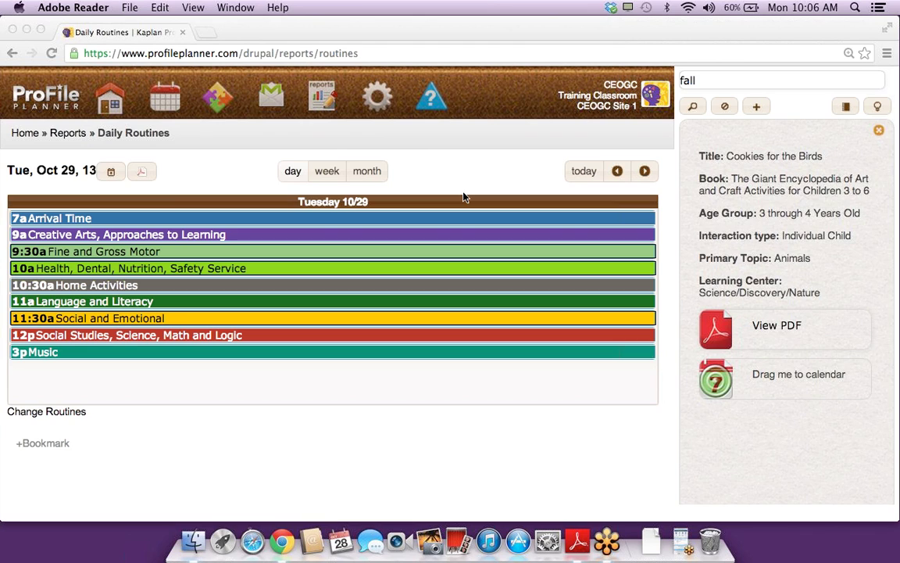
# Step: Drag Cookies for the Birds onto the 9a Creative Arts routine for Oct 29
pyautogui.click(786, 373)
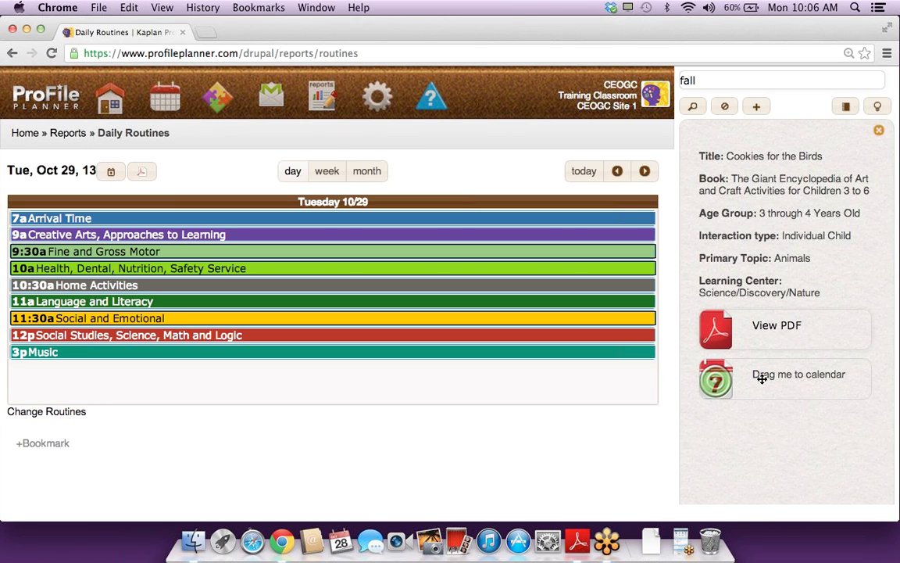
pyautogui.moveTo(762, 378); pyautogui.dragTo(57, 237)
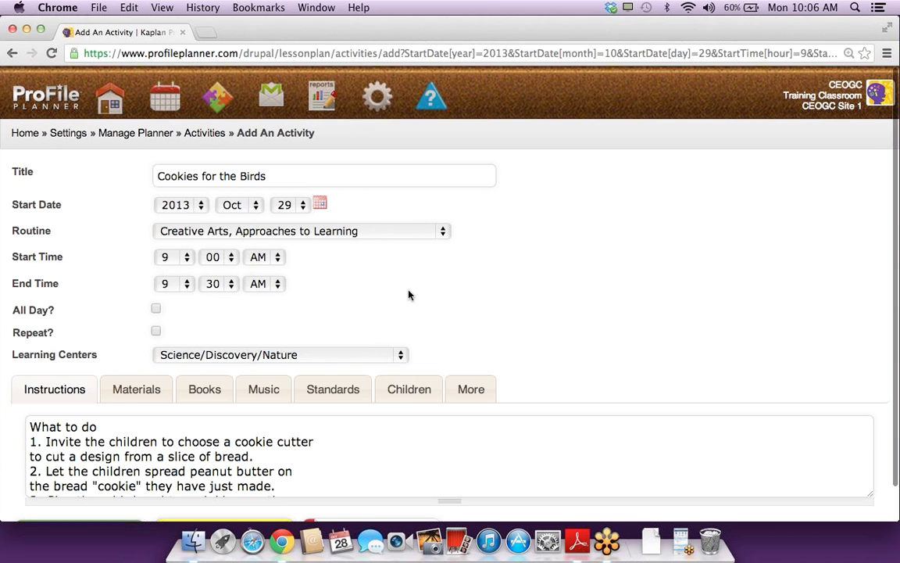
pyautogui.scroll(-2, 409, 296)
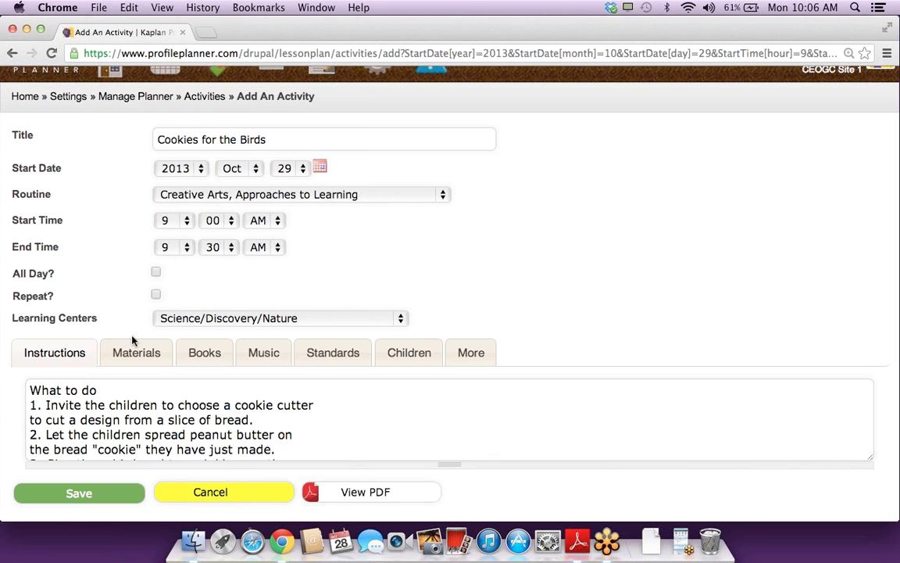
# Step: Review the activity's Materials, Books, Music and Standards tabs
pyautogui.click(136, 354)
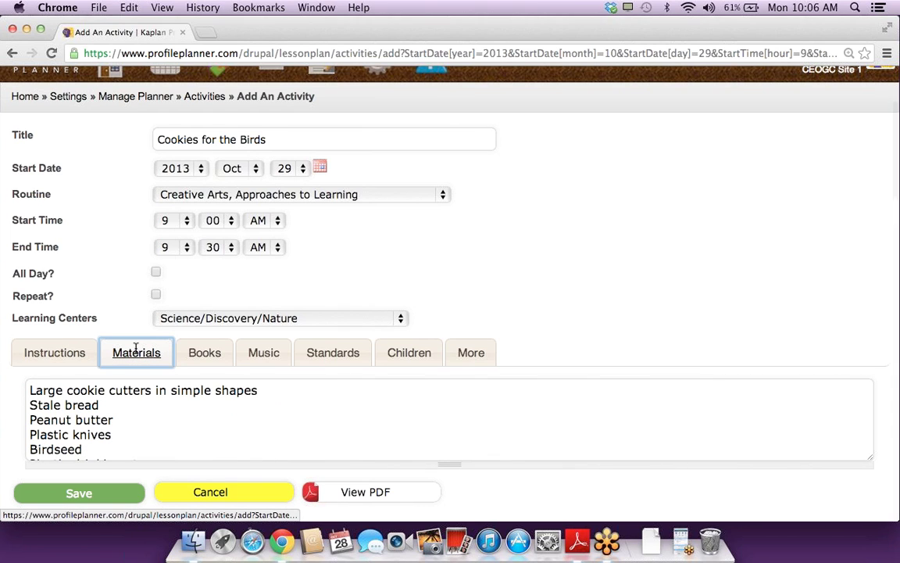
pyautogui.click(209, 364)
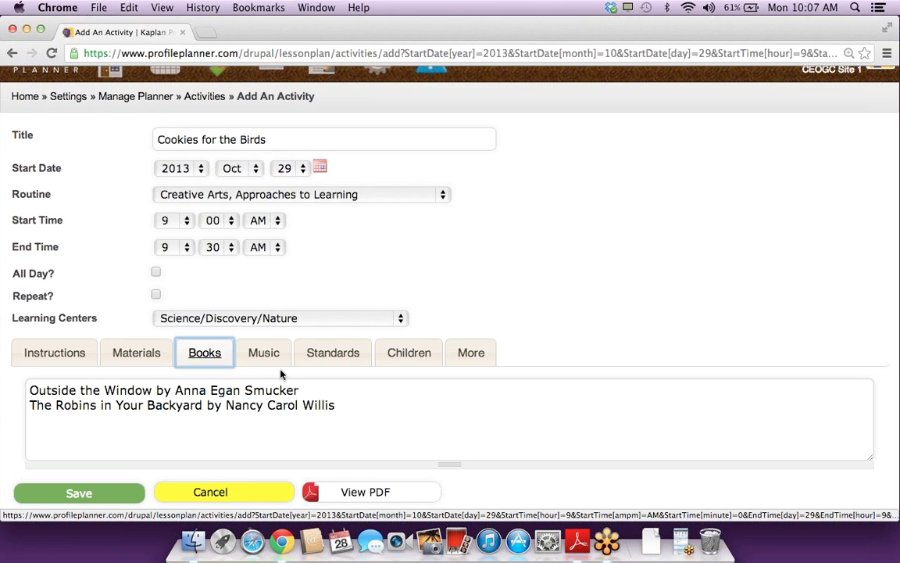
pyautogui.click(278, 359)
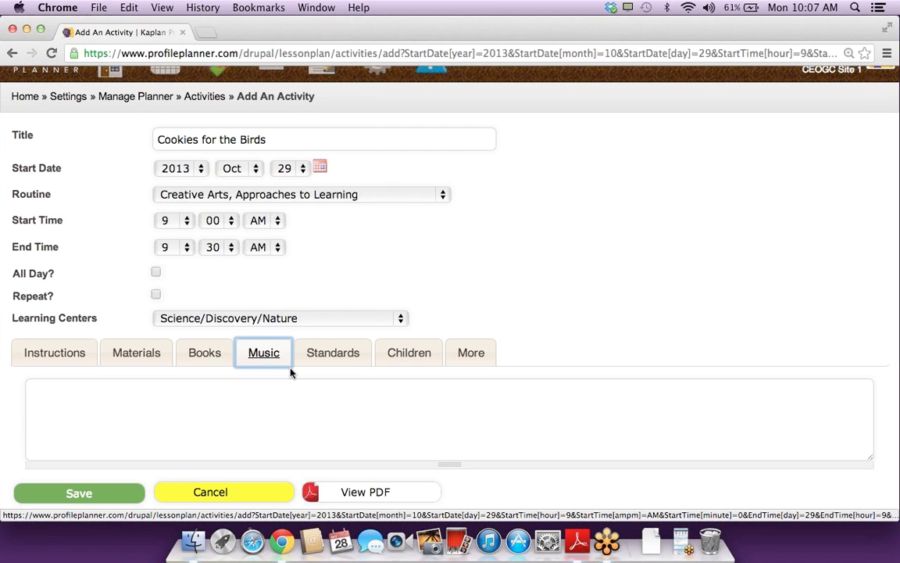
pyautogui.click(323, 354)
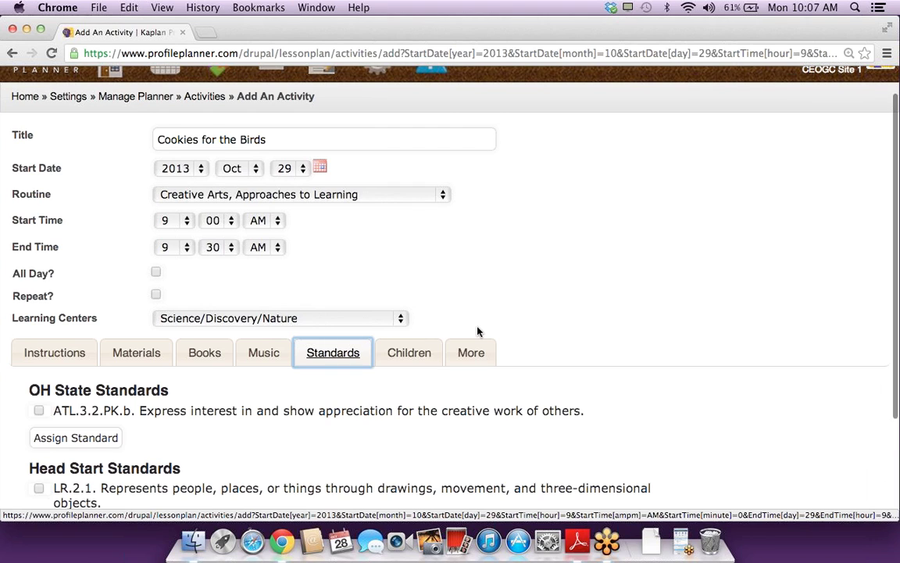
# Step: Check standards ATL.3.2.PK.b, LR.2.1 and CAE.3.1 for the activity
pyautogui.scroll(-1, 477, 331)
pyautogui.scroll(-2, 478, 331)
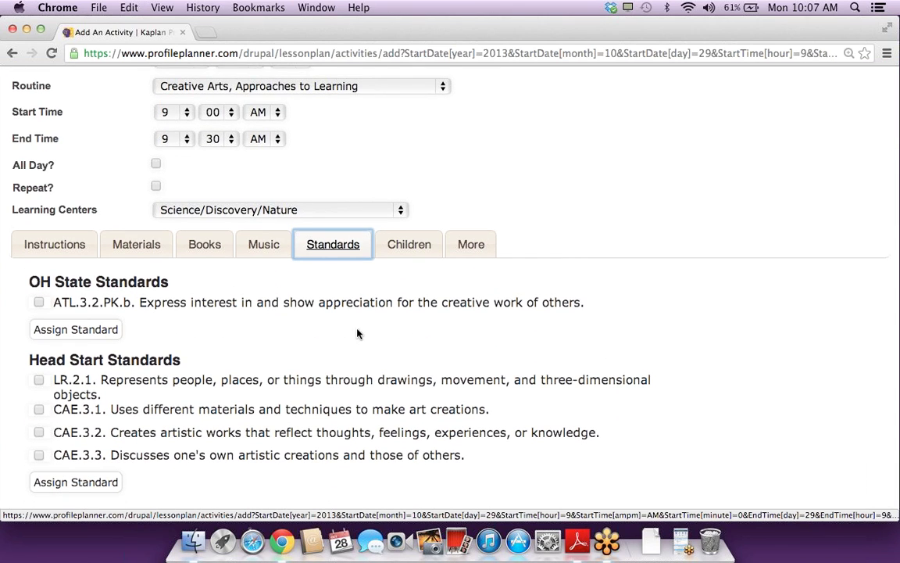
pyautogui.click(213, 305)
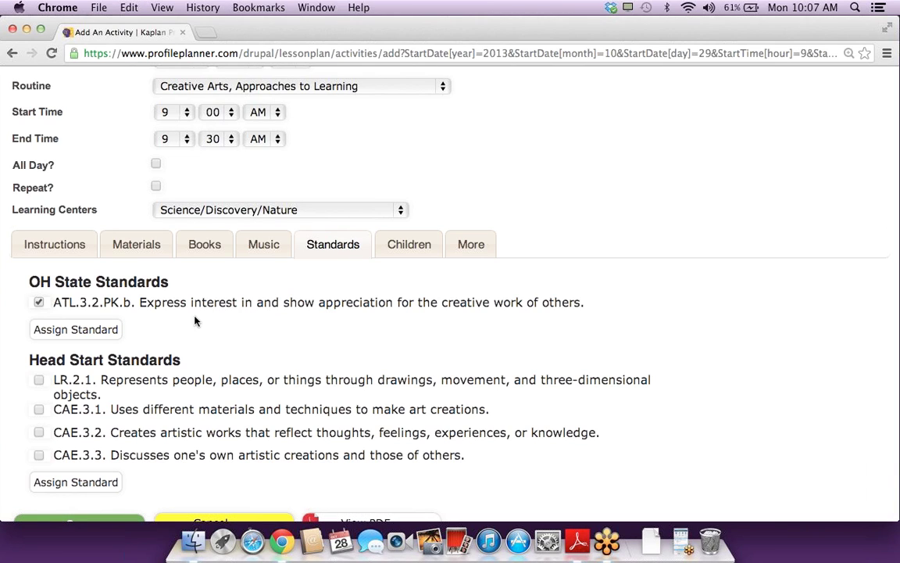
pyautogui.click(159, 380)
pyautogui.click(144, 409)
# Step: Add ATL.3.2.PK.a, assign both PK standards, and save the activity
pyautogui.click(79, 329)
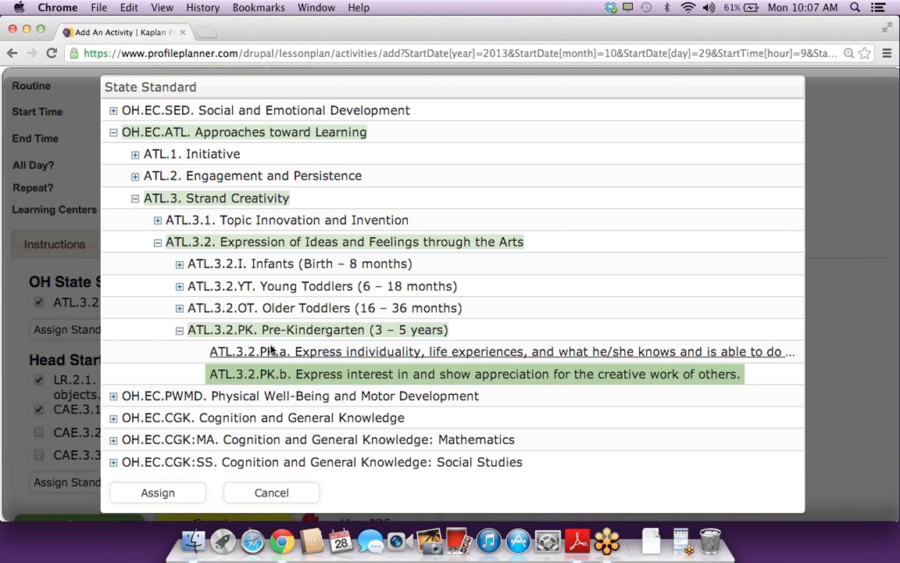
pyautogui.click(241, 350)
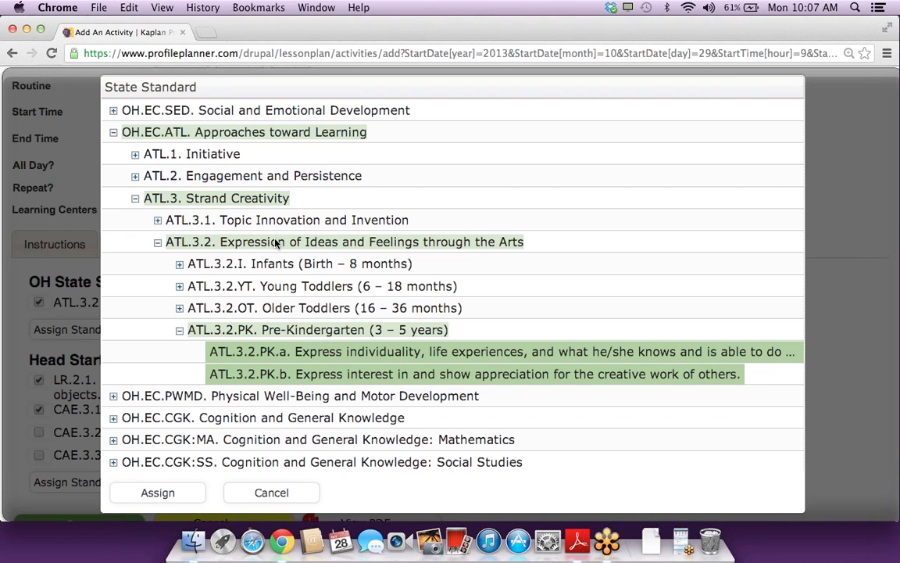
pyautogui.click(158, 493)
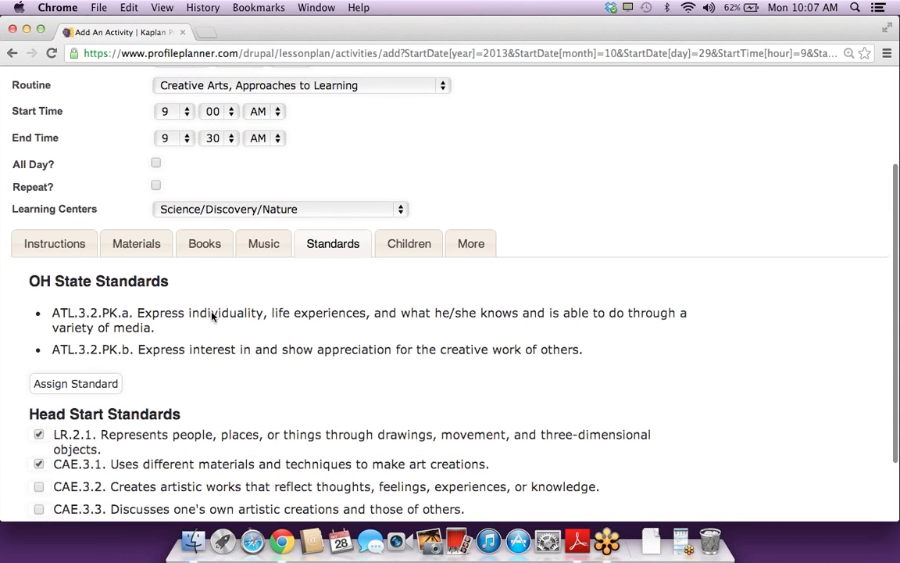
pyautogui.scroll(-3, 211, 297)
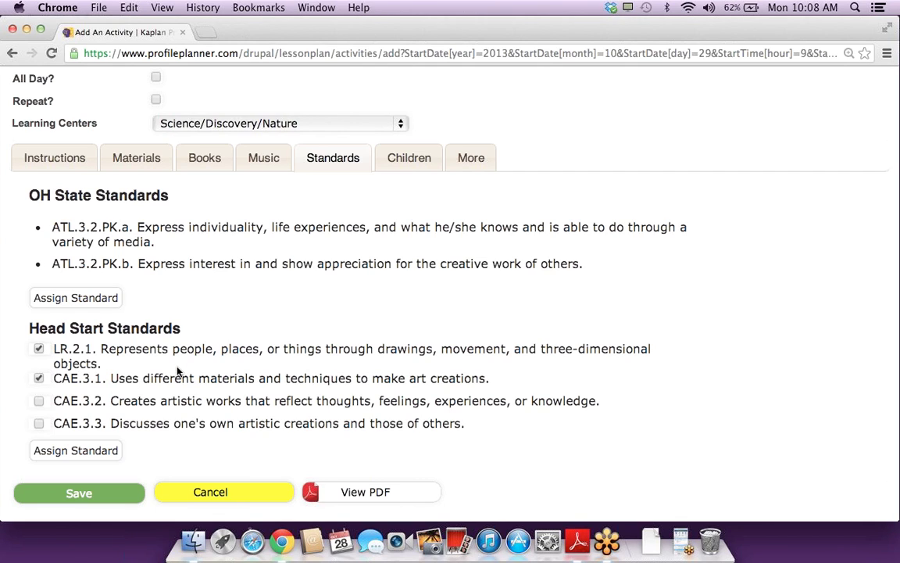
pyautogui.click(80, 494)
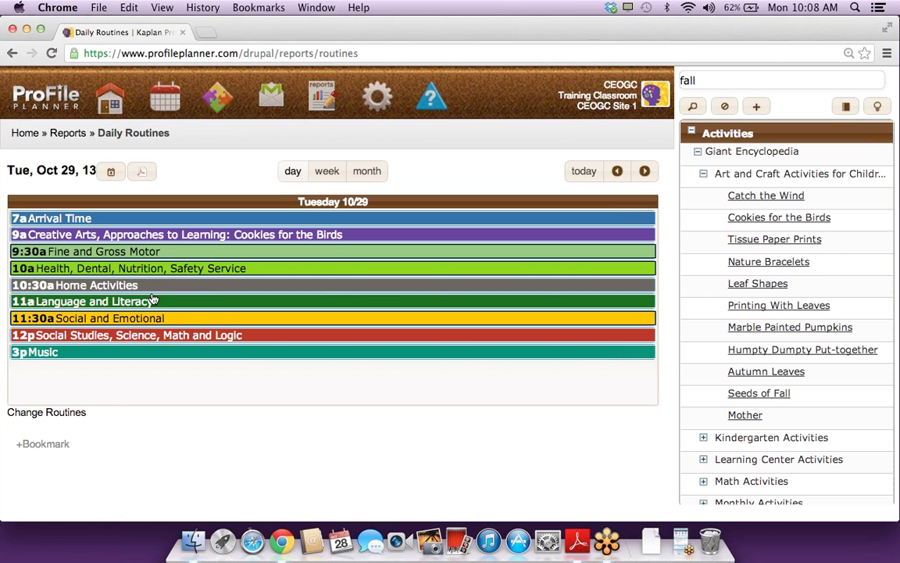
# Step: Collapse Art and Craft Activities and regroup the Giant Encyclopedia library by learning center
pyautogui.moveTo(274, 241)
pyautogui.click(703, 174)
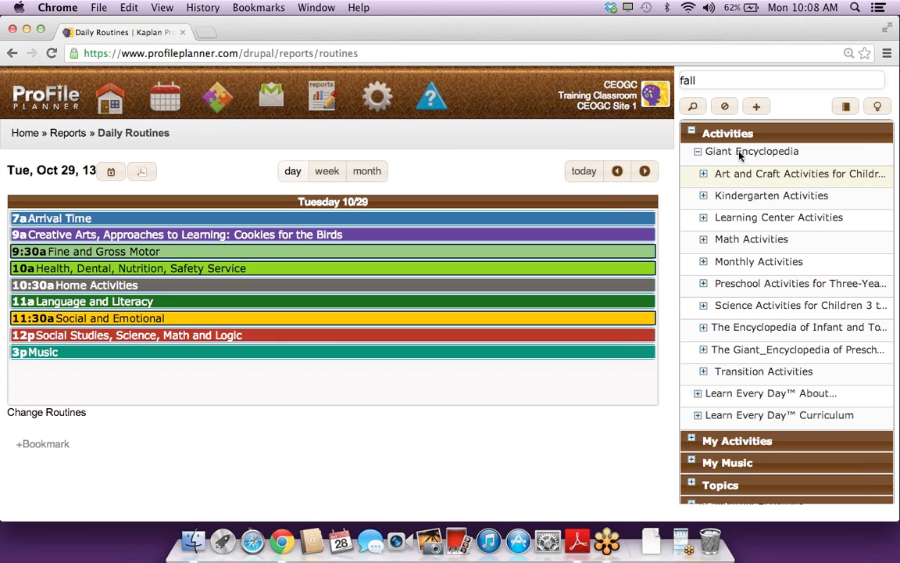
pyautogui.click(879, 110)
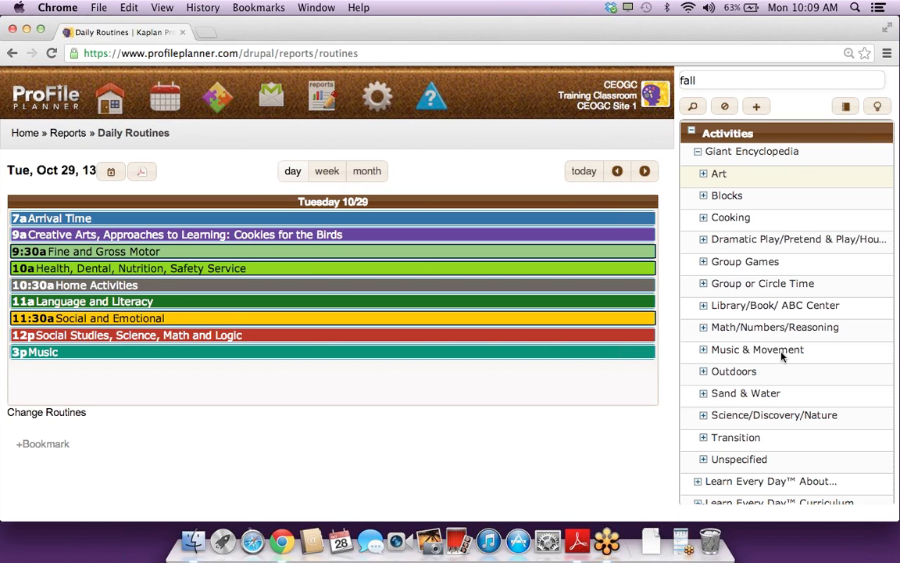
# Step: Schedule Five Brown Teddies from Library/Book/ ABC Center in the 11a Language and Literacy routine
pyautogui.click(778, 306)
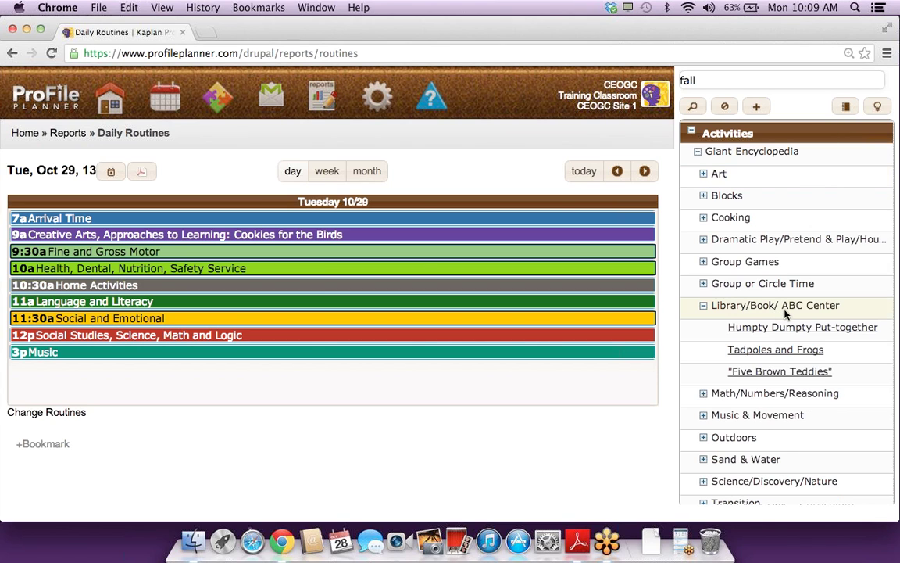
pyautogui.click(810, 373)
pyautogui.moveTo(805, 373); pyautogui.dragTo(110, 300)
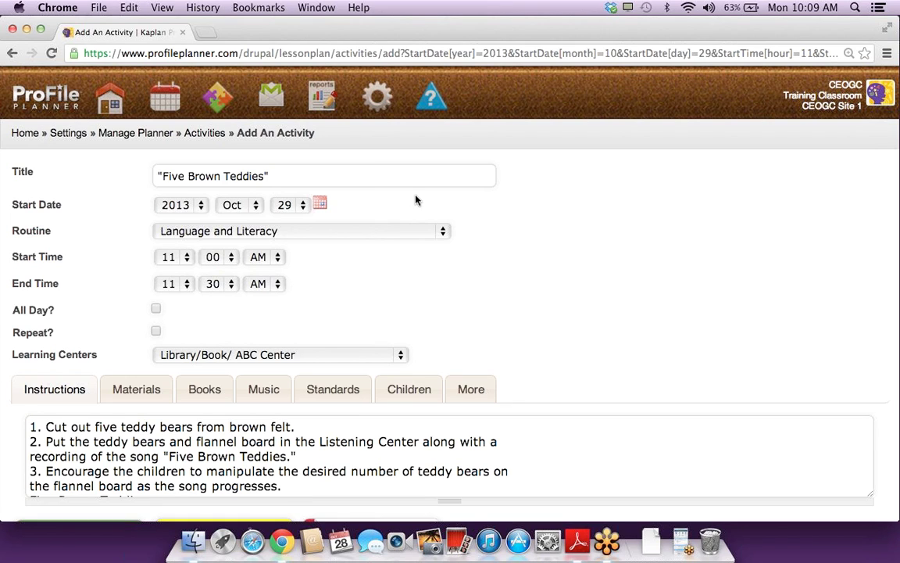
pyautogui.click(388, 231)
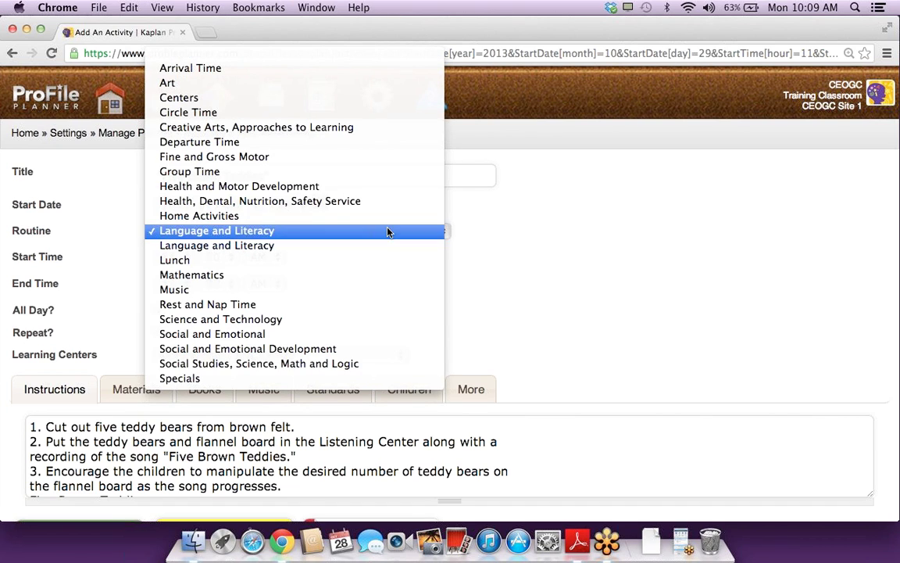
pyautogui.click(388, 231)
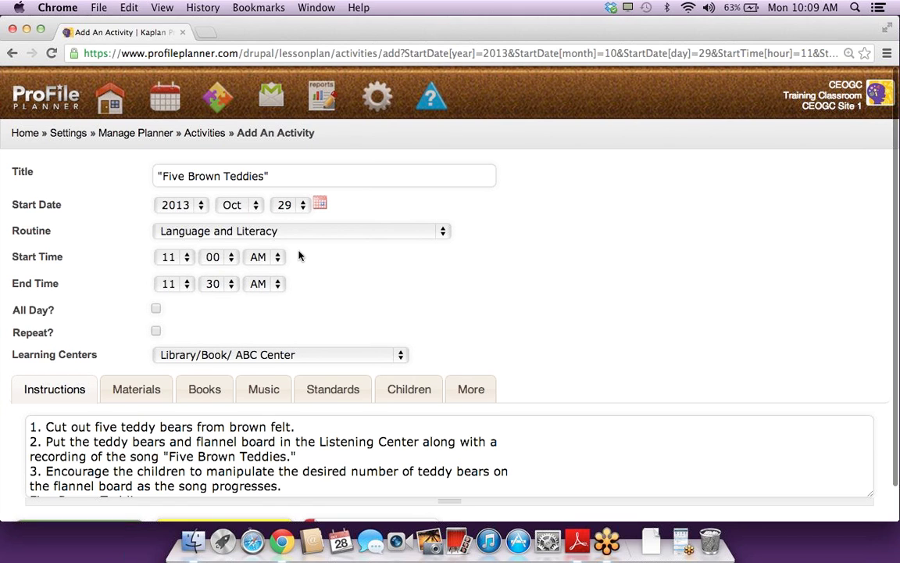
# Step: Review the activity's Materials, Books, Music and Standards tabs
pyautogui.scroll(-1, 300, 255)
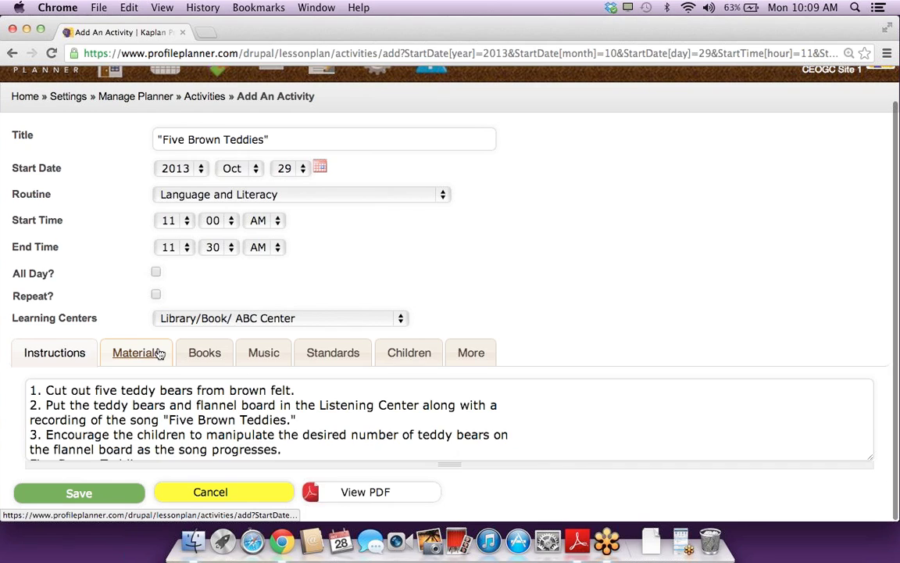
pyautogui.click(158, 354)
pyautogui.click(207, 357)
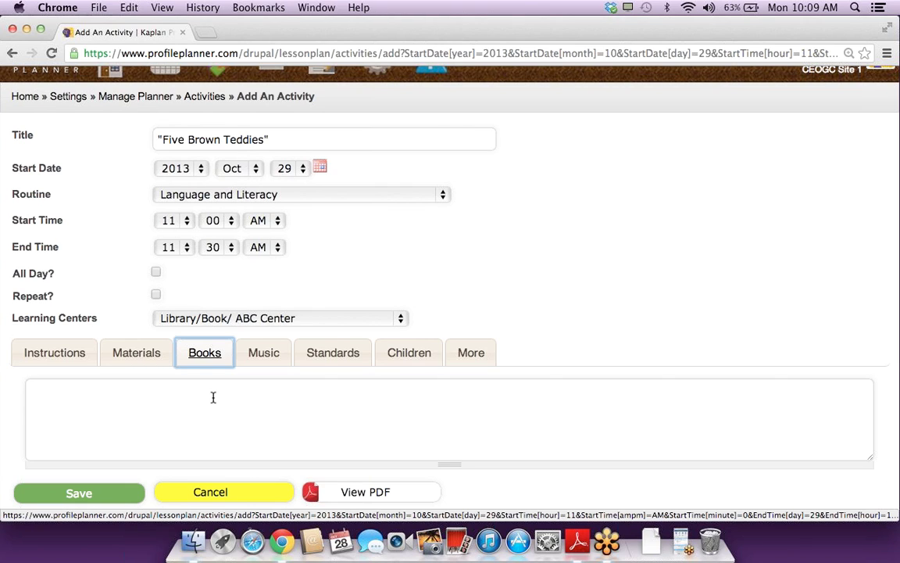
pyautogui.click(261, 360)
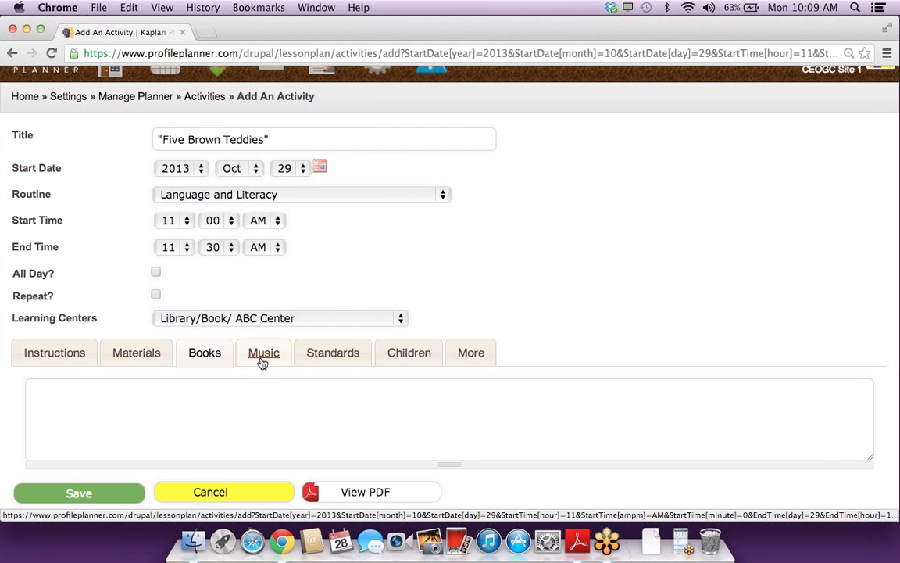
pyautogui.click(319, 361)
# Step: Check standards LLD.2.1.YT.a, LLD.2.1.OT.a and ELD.2.1, then save the activity
pyautogui.scroll(-3, 320, 356)
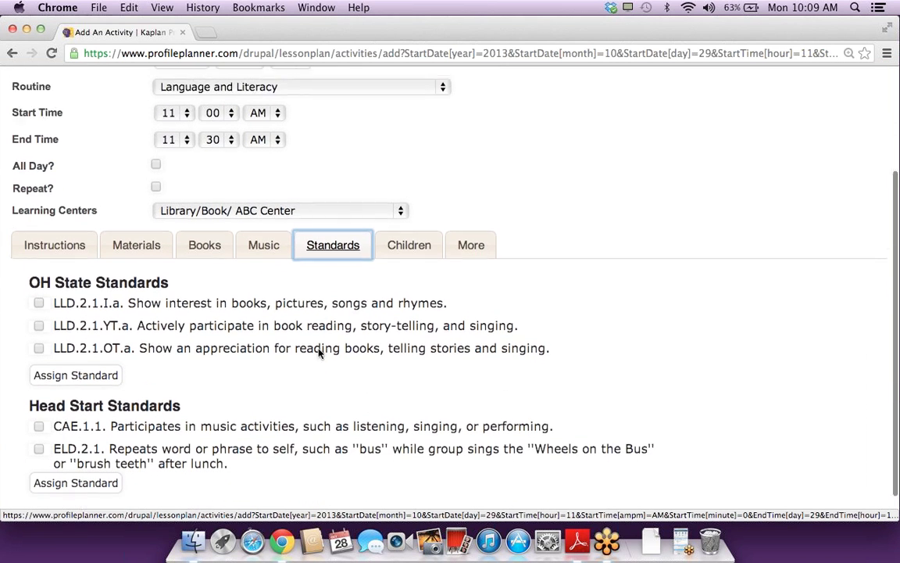
pyautogui.click(203, 294)
pyautogui.click(199, 316)
pyautogui.click(195, 418)
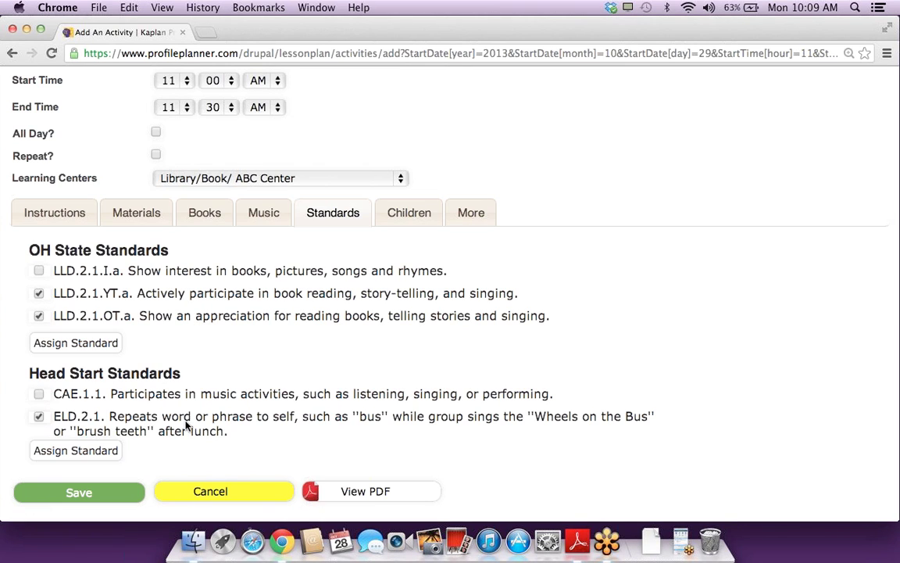
pyautogui.click(80, 493)
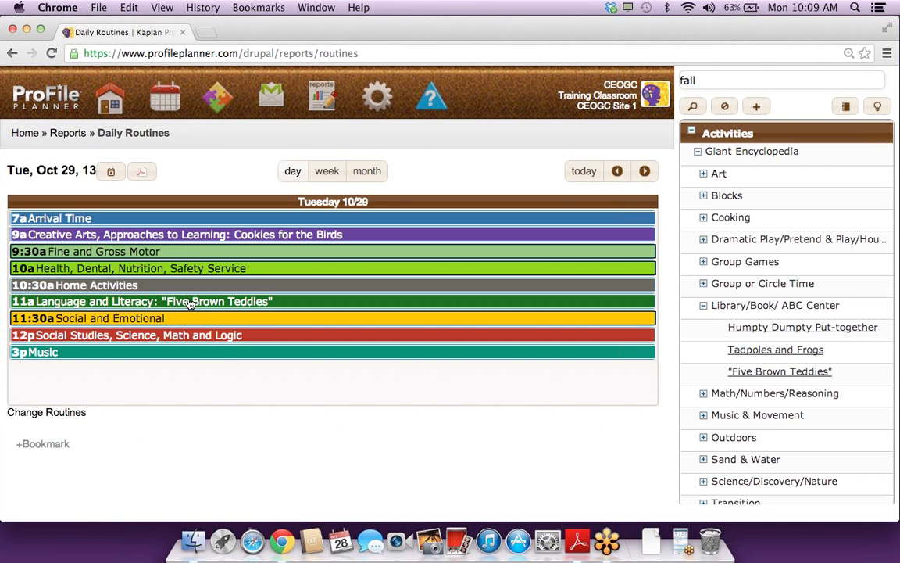
# Step: Preview Five Brown Teddies at 11a, then switch to the Planner day view for Oct 29
pyautogui.click(190, 303)
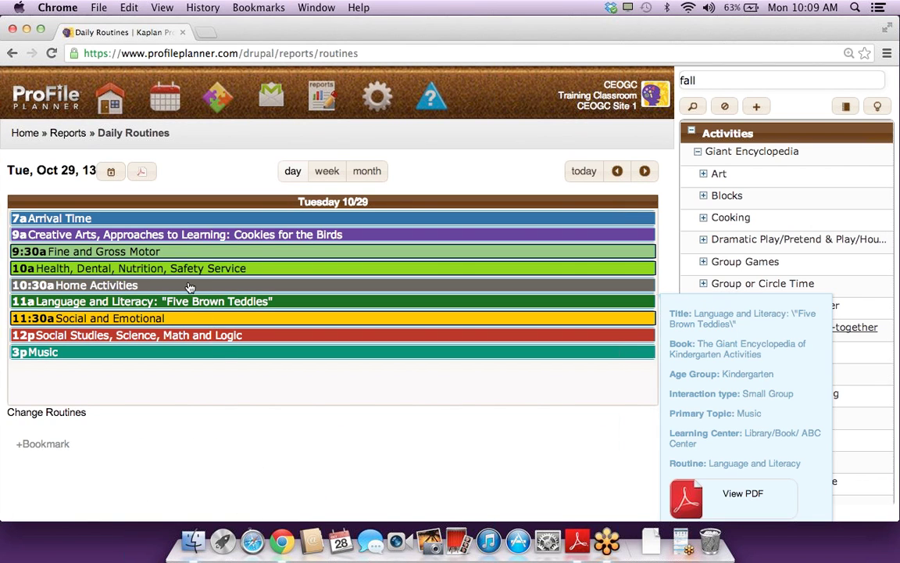
pyautogui.click(173, 100)
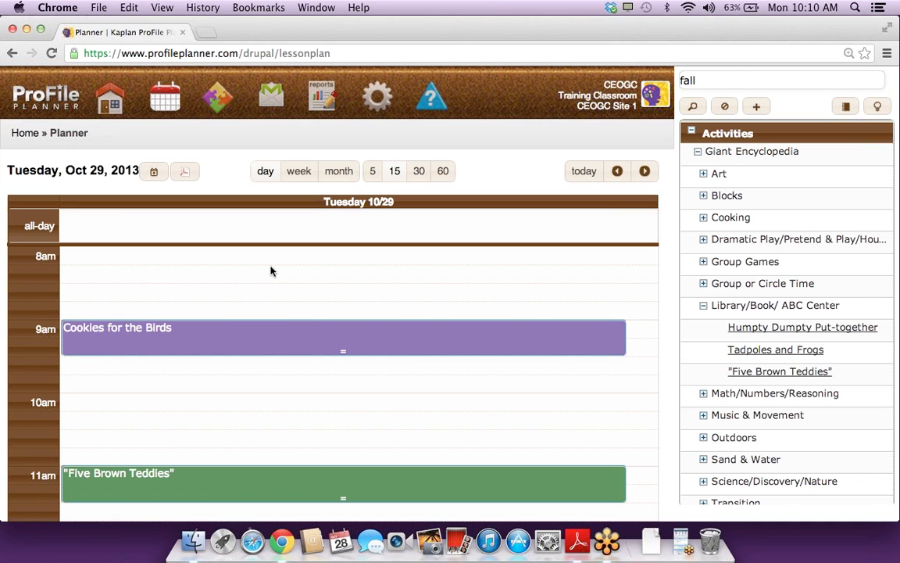
pyautogui.moveTo(253, 332)
# Step: Start a new activity at 8am on Oct 29 titled 'Family Gatherings'
pyautogui.click(138, 256)
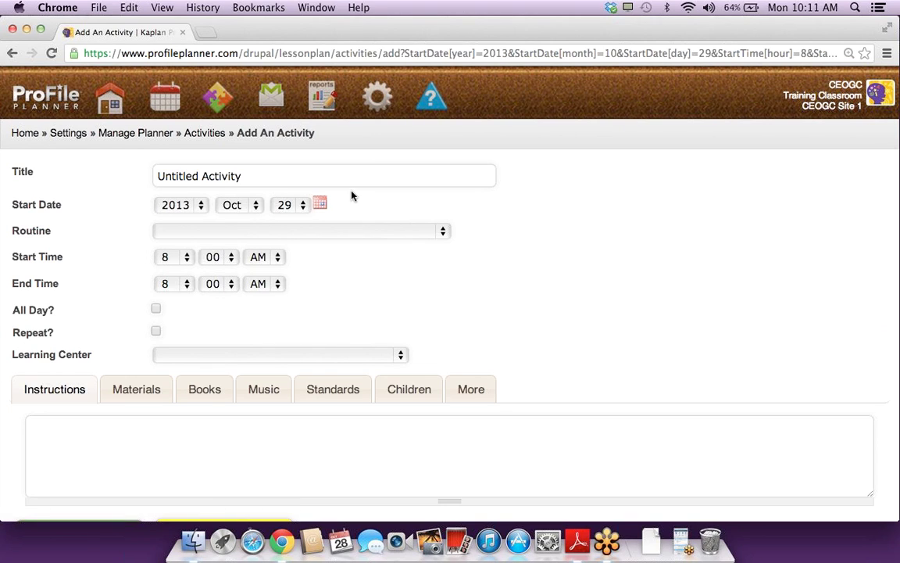
pyautogui.click(307, 176)
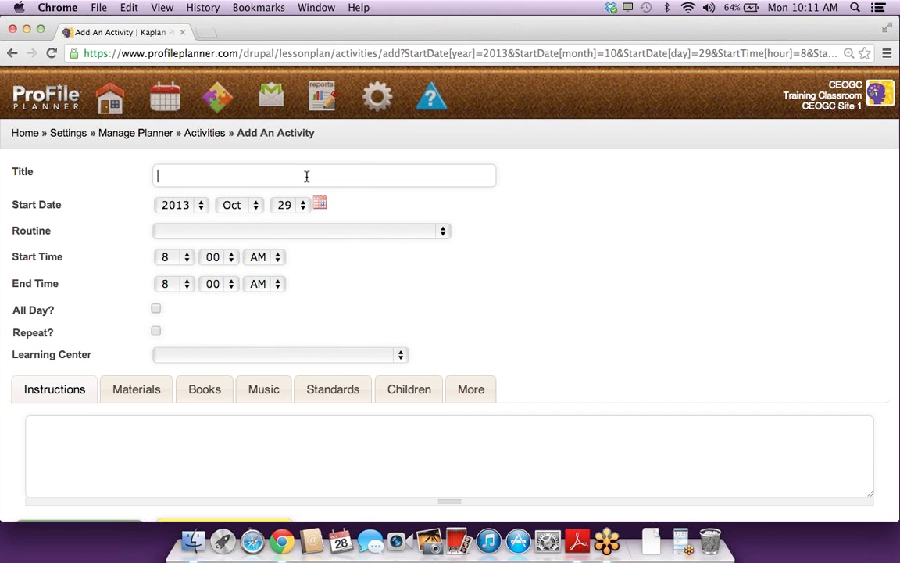
pyautogui.write('Family')
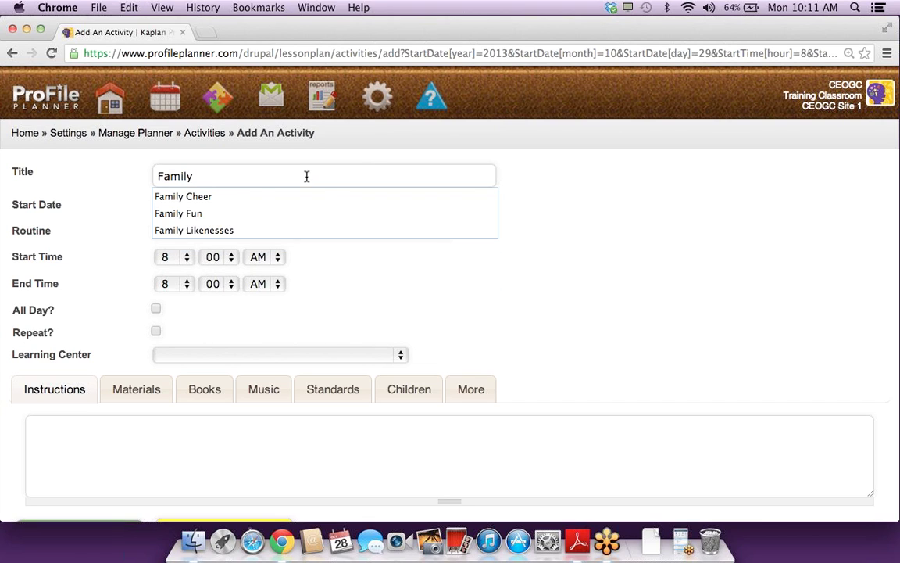
pyautogui.write(' Gatherings')
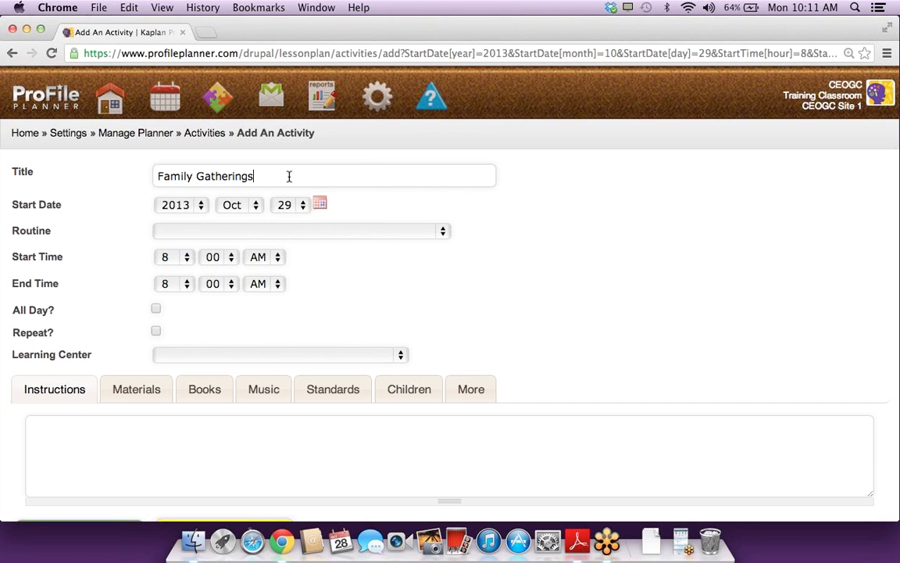
# Step: Set routine to Fine and Gross Motor and learning center to Toys & Games/Manipulatives/Table Toys/Fine Motor
pyautogui.click(390, 234)
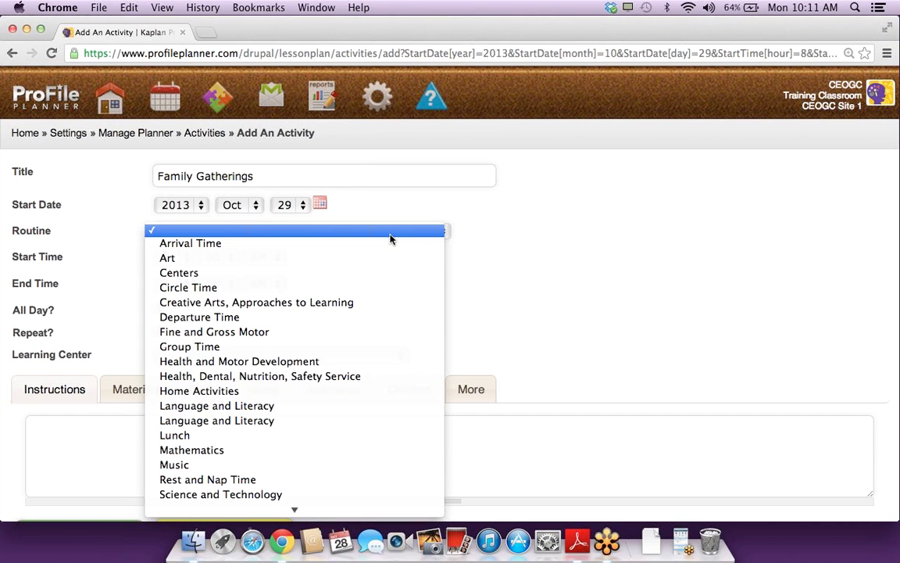
pyautogui.click(405, 350)
pyautogui.click(400, 336)
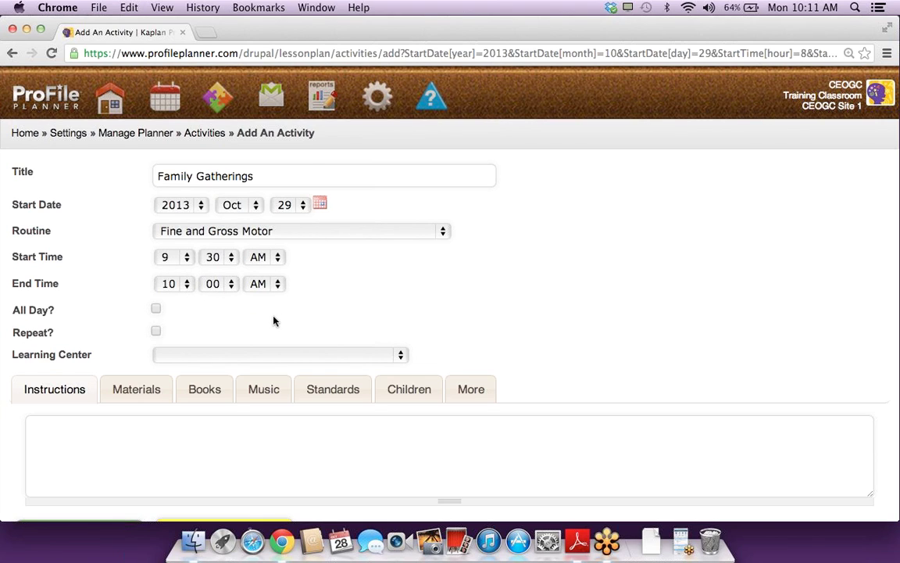
pyautogui.click(265, 355)
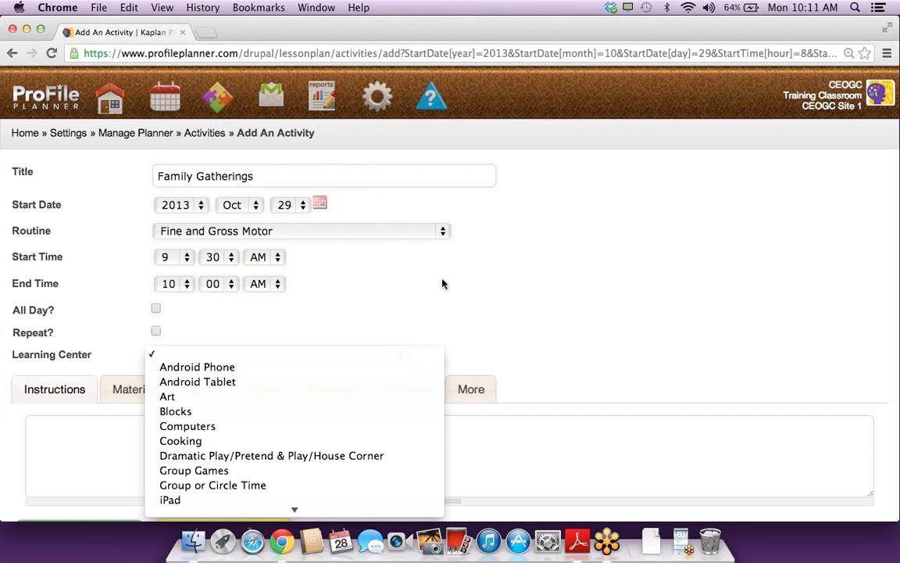
pyautogui.scroll(-5, 313, 380)
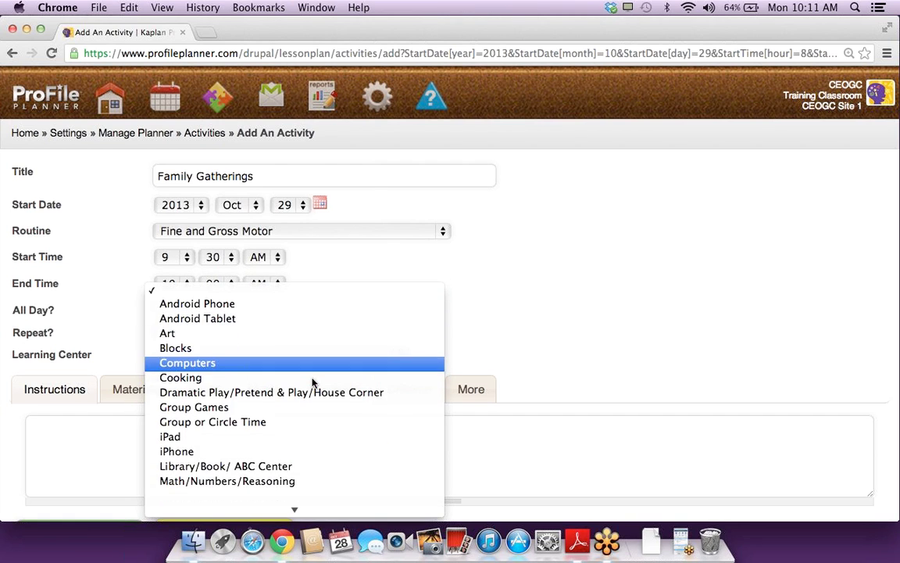
pyautogui.scroll(-4, 312, 381)
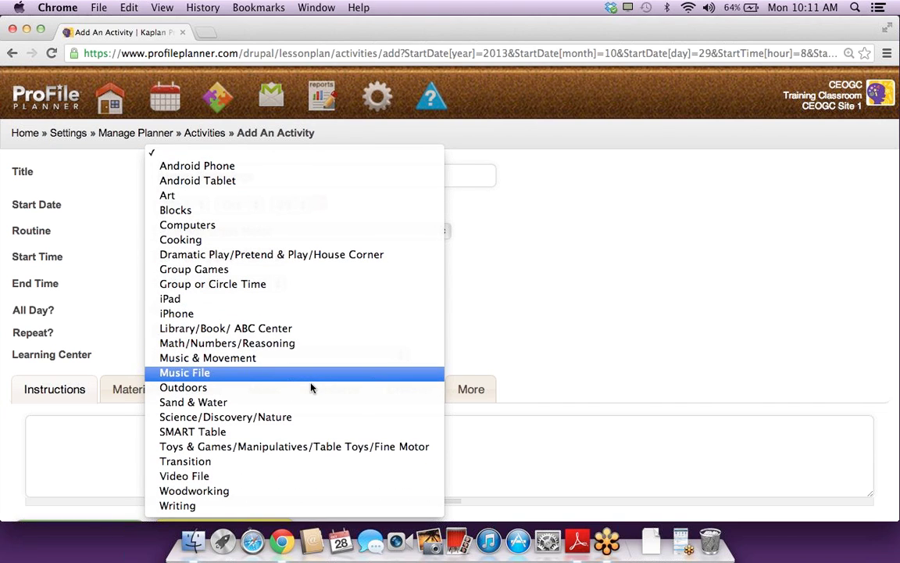
pyautogui.click(245, 445)
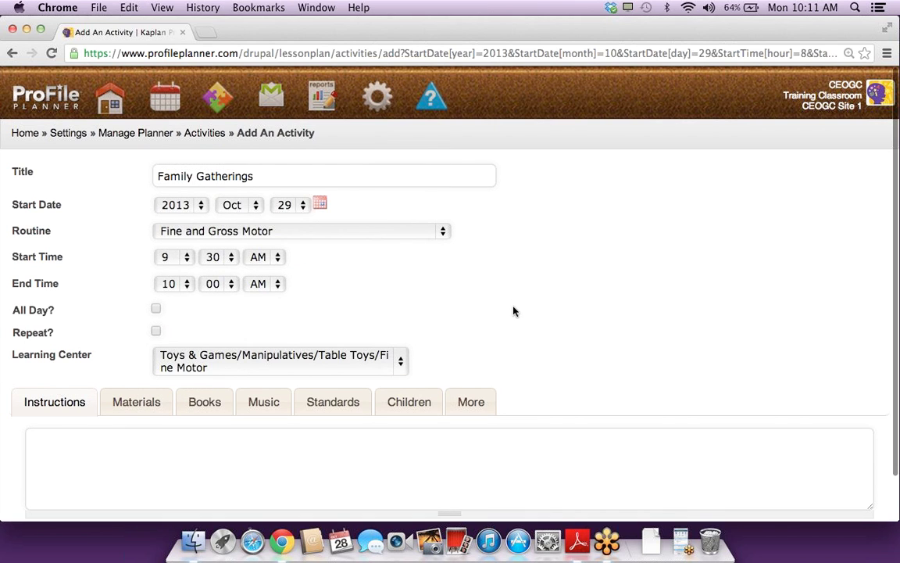
pyautogui.scroll(-1, 514, 311)
# Step: Write pretend-family instructions and list materials 'Props for different family members' and 'Old clothes'
pyautogui.click(181, 405)
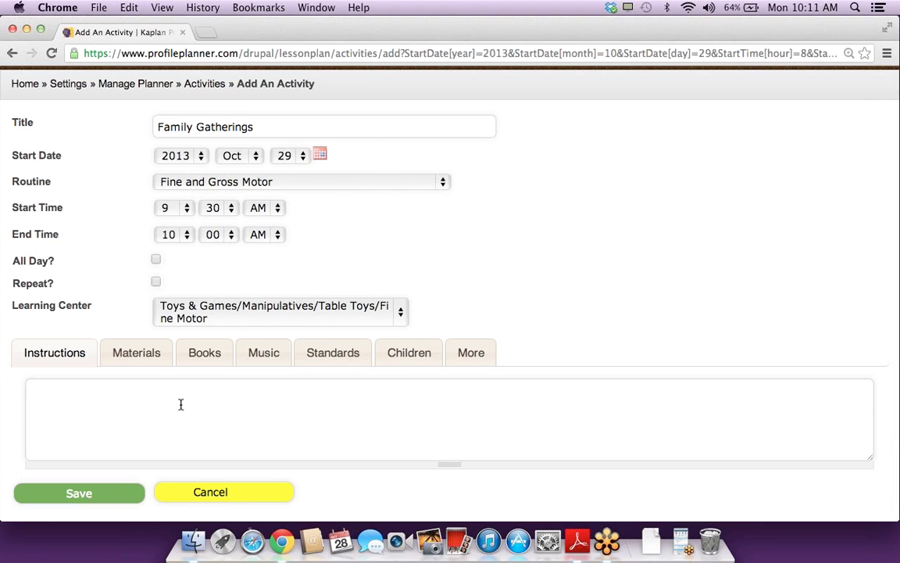
pyautogui.write('Pretend to create families with children.  Talk about the roles each member might play.')
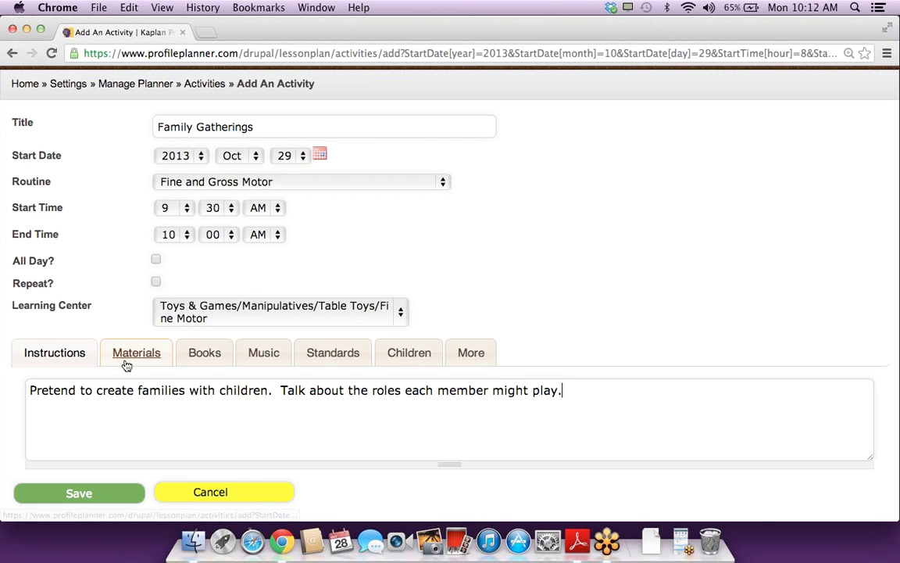
pyautogui.click(128, 358)
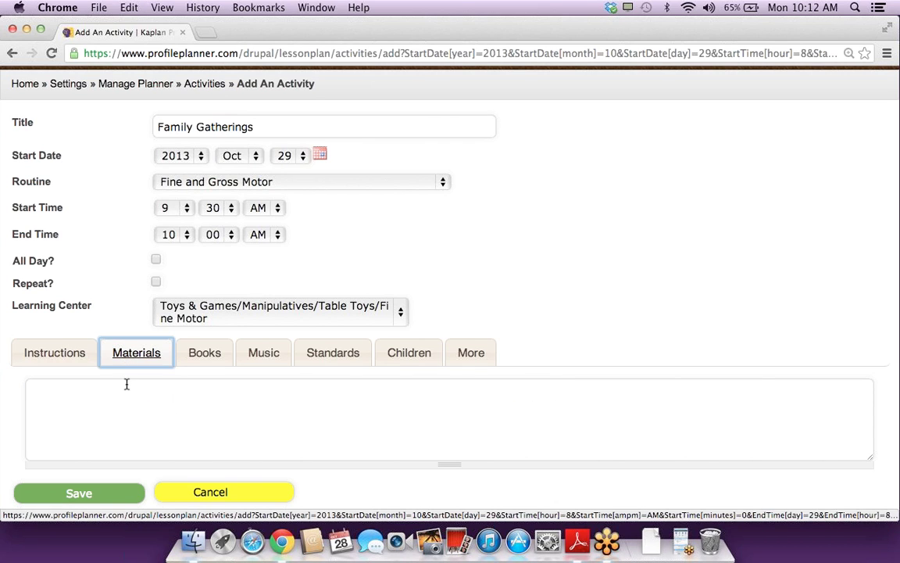
pyautogui.click(137, 406)
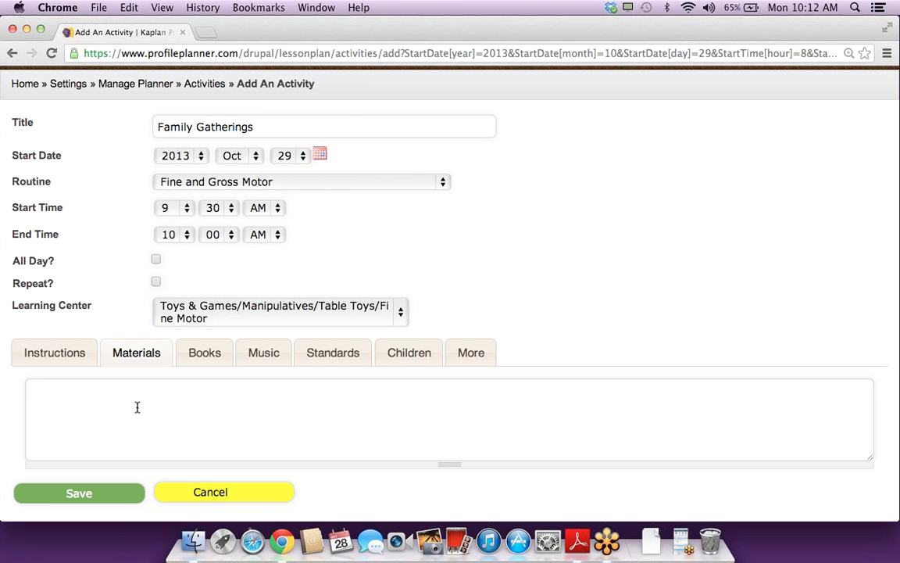
pyautogui.write('Props for diff')
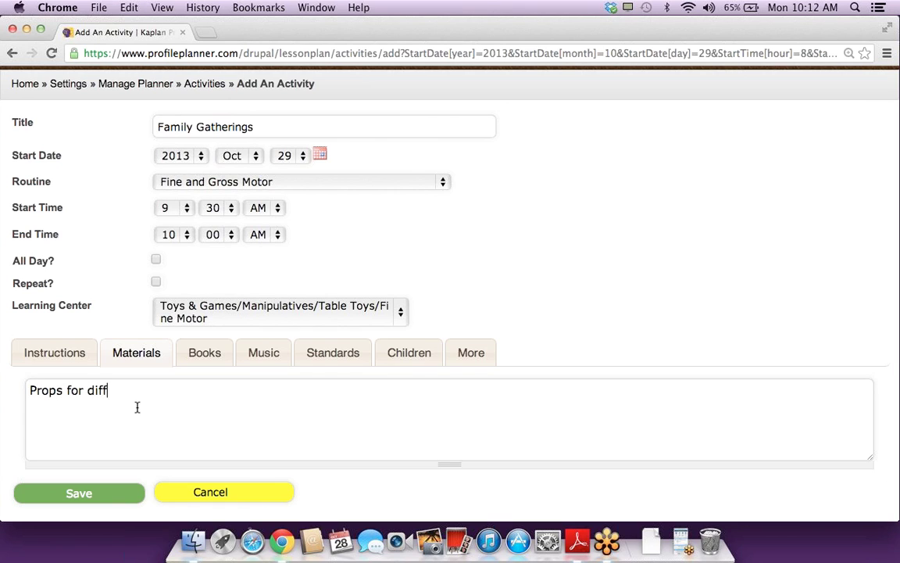
pyautogui.write('erent family ')
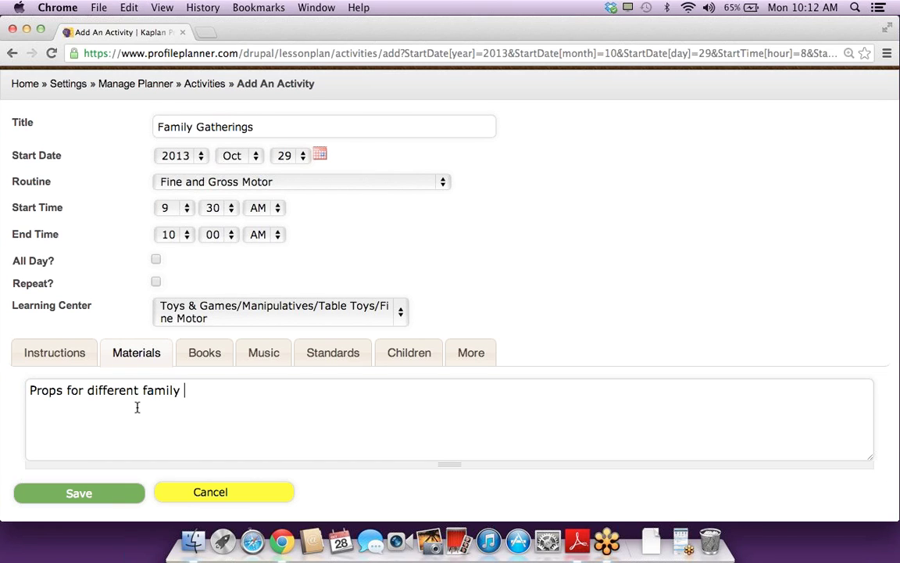
pyautogui.write('members')
pyautogui.press('Return')
pyautogui.write('O')
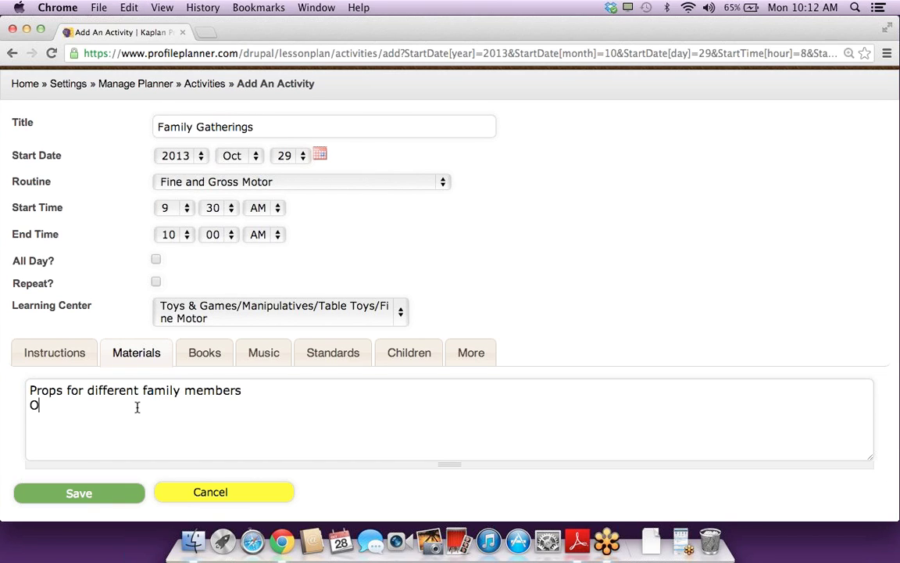
pyautogui.write('ld clothes')
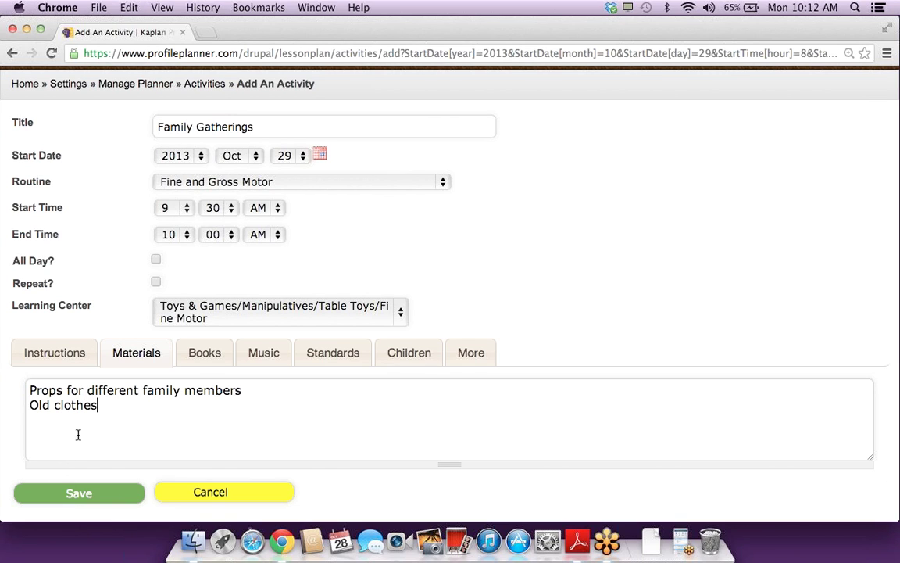
# Step: Review the activity's Books and Music sections and show its Standards section
pyautogui.click(206, 352)
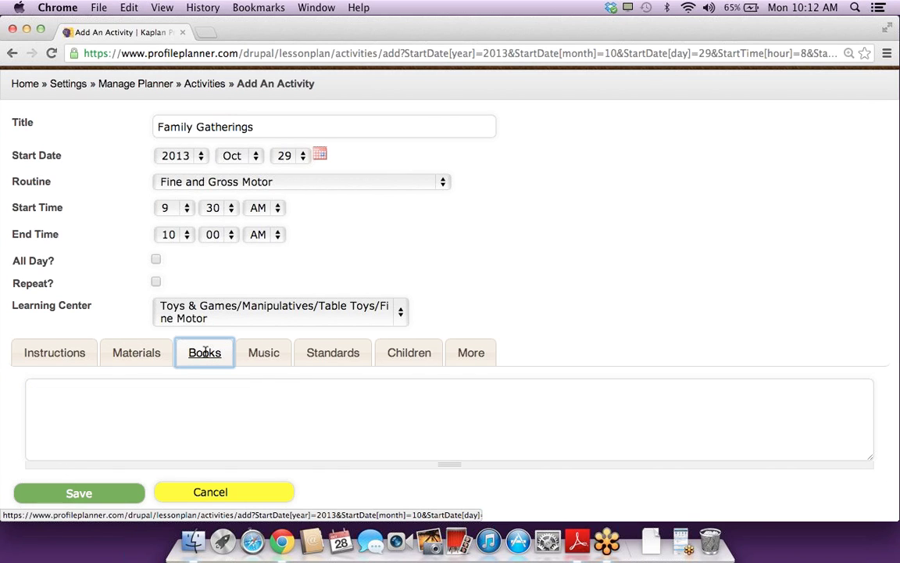
pyautogui.click(261, 354)
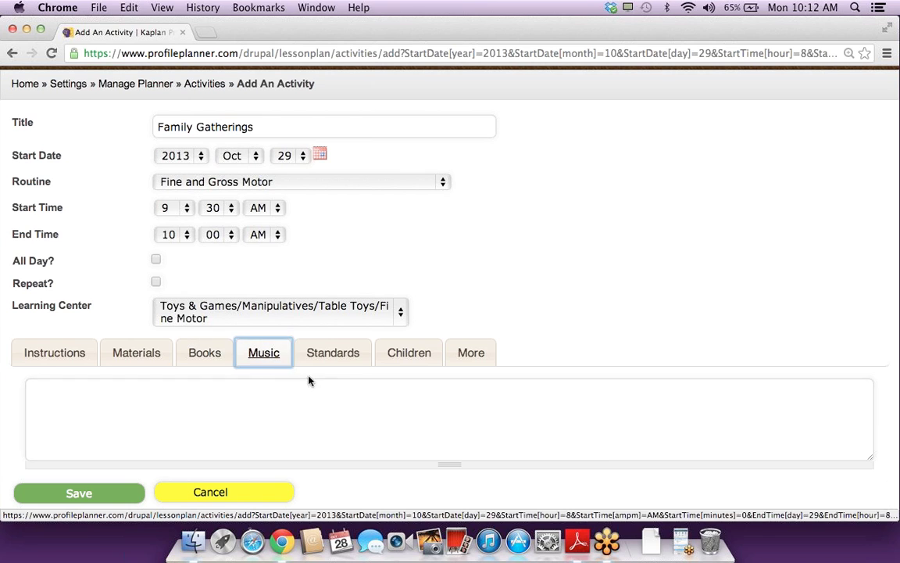
pyautogui.click(334, 356)
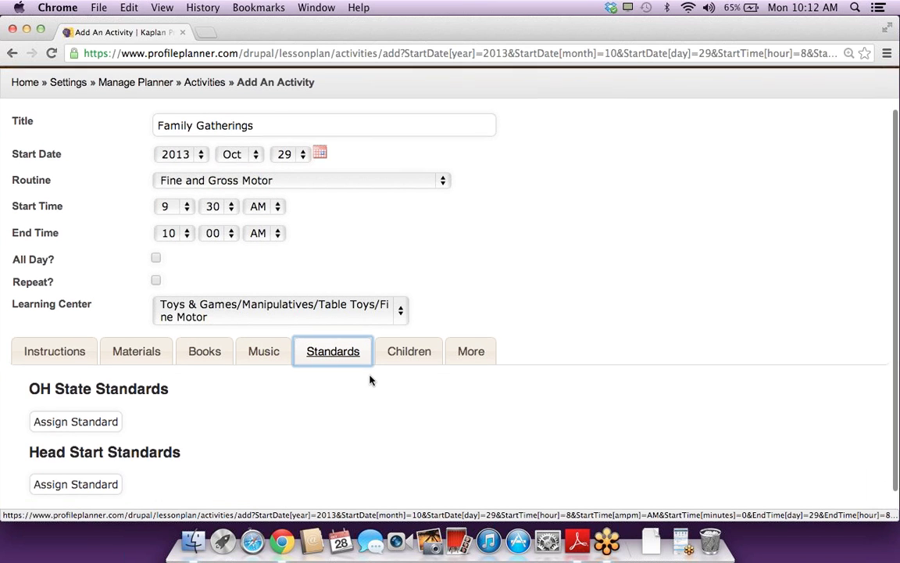
pyautogui.scroll(-1, 371, 379)
# Step: Assign OH standards SED.2.3.OT.a and SED.2.3.OT.b to Family Gatherings
pyautogui.click(86, 386)
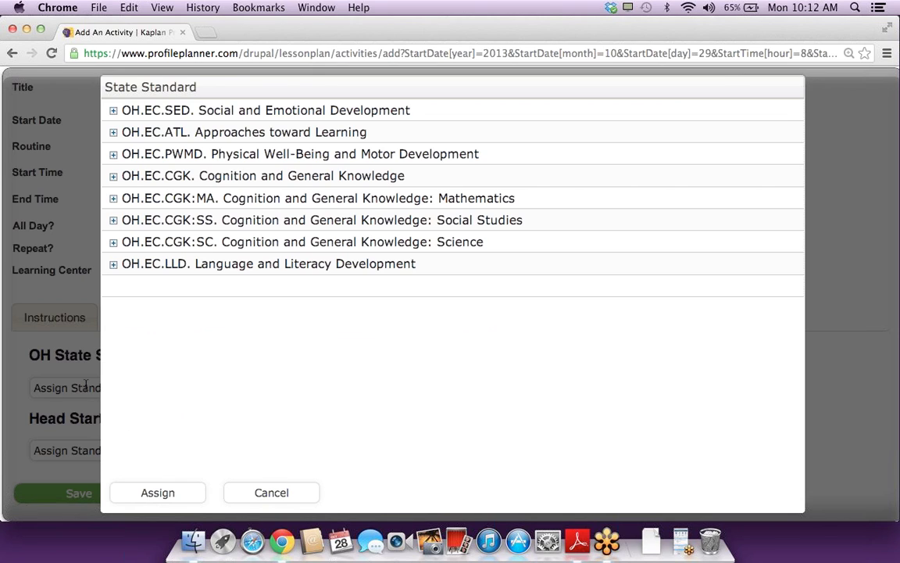
pyautogui.click(215, 110)
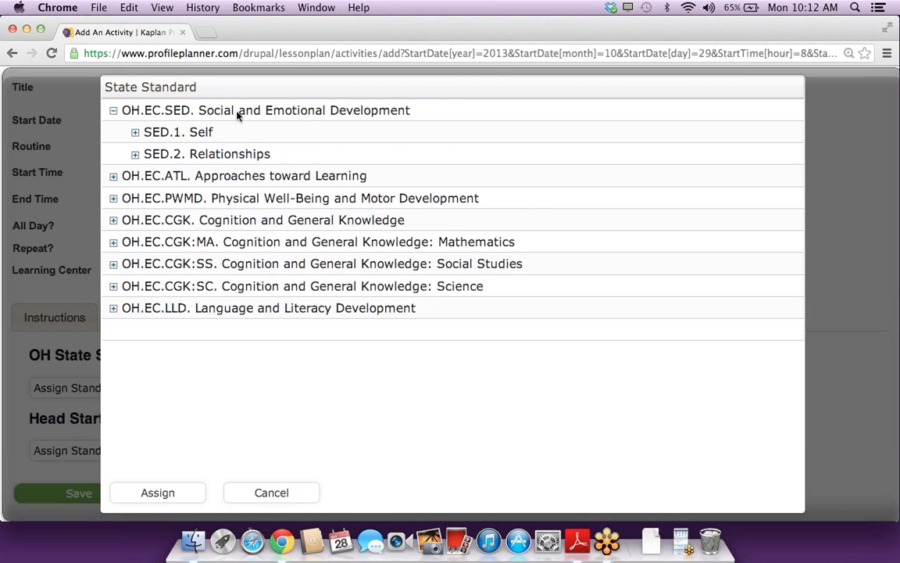
pyautogui.click(202, 153)
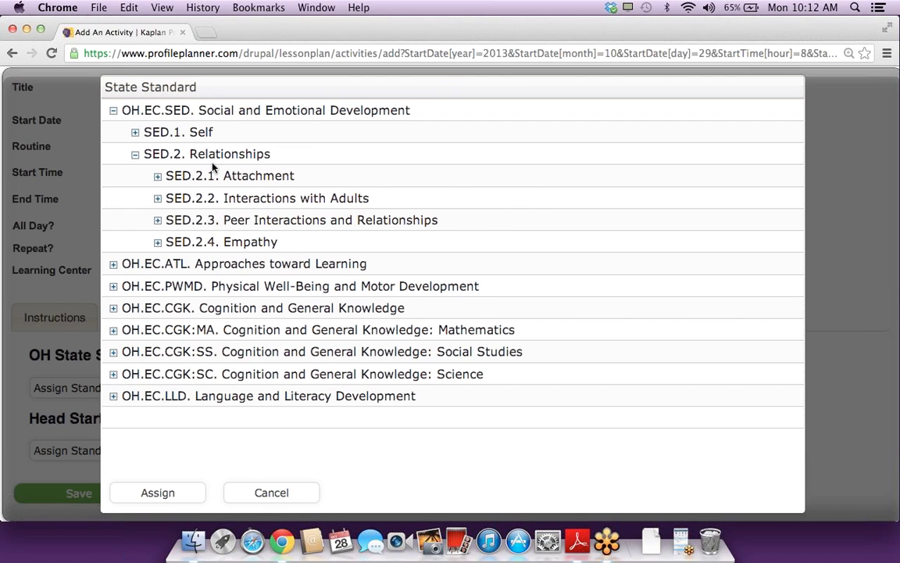
pyautogui.click(240, 222)
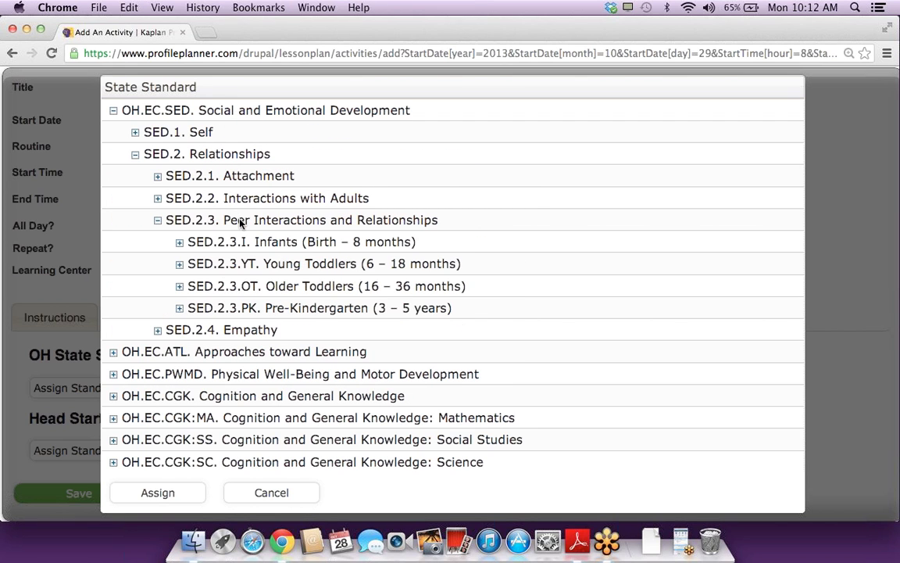
pyautogui.click(266, 288)
pyautogui.click(320, 308)
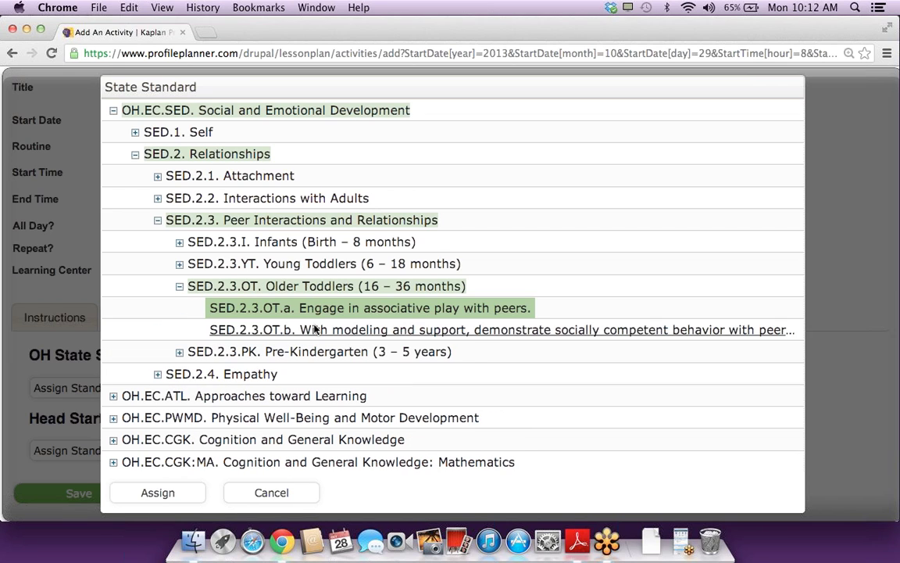
pyautogui.click(311, 330)
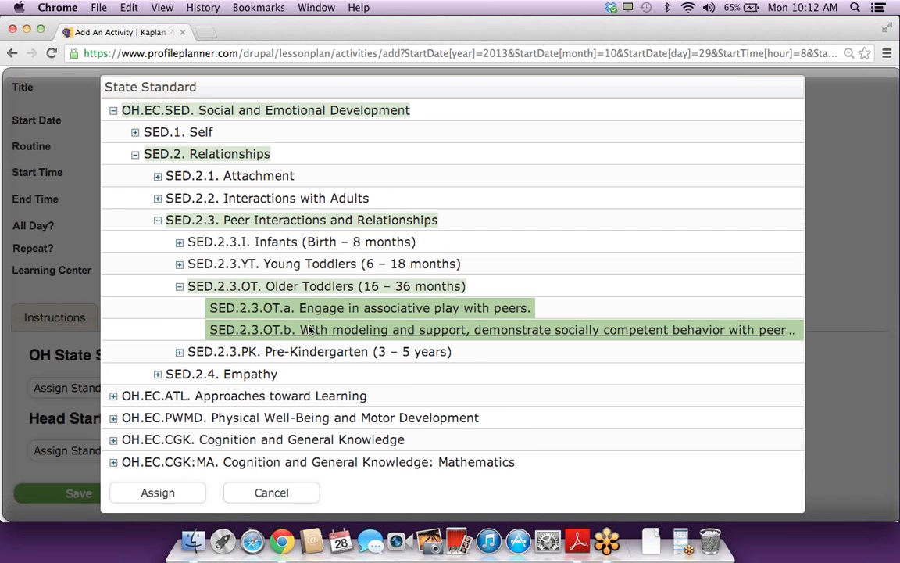
pyautogui.click(161, 491)
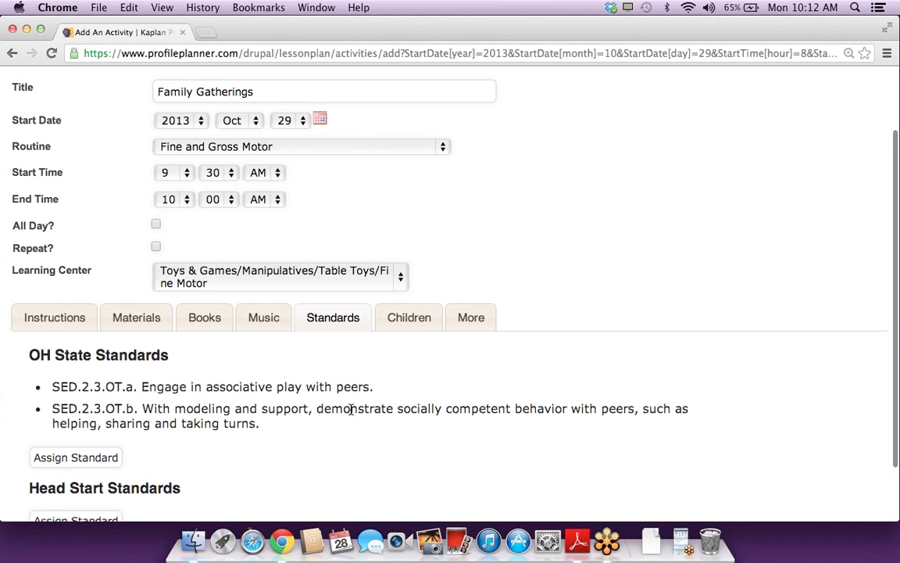
# Step: Assign Head Start standards SED.1.2, SED.1.3 and SED.1.7, then save the activity
pyautogui.scroll(-2, 351, 410)
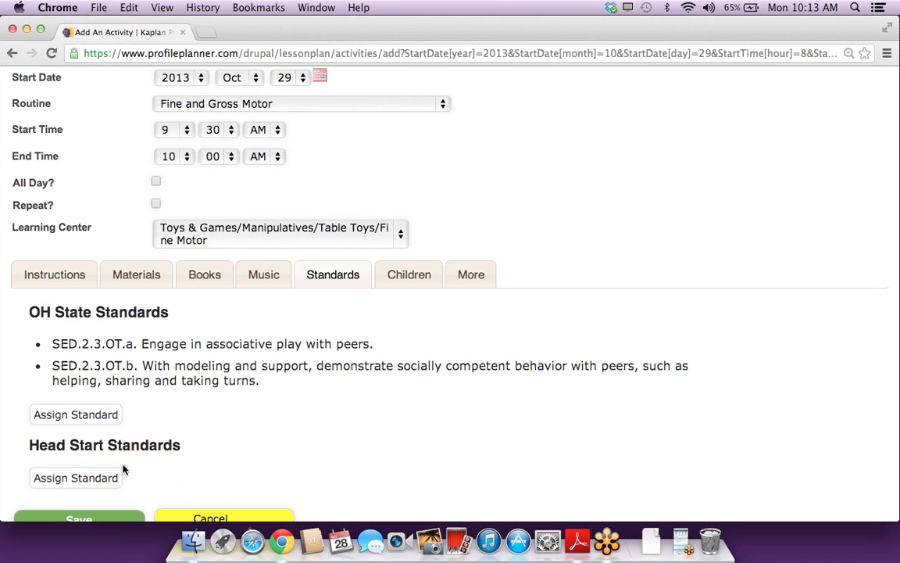
pyautogui.click(99, 475)
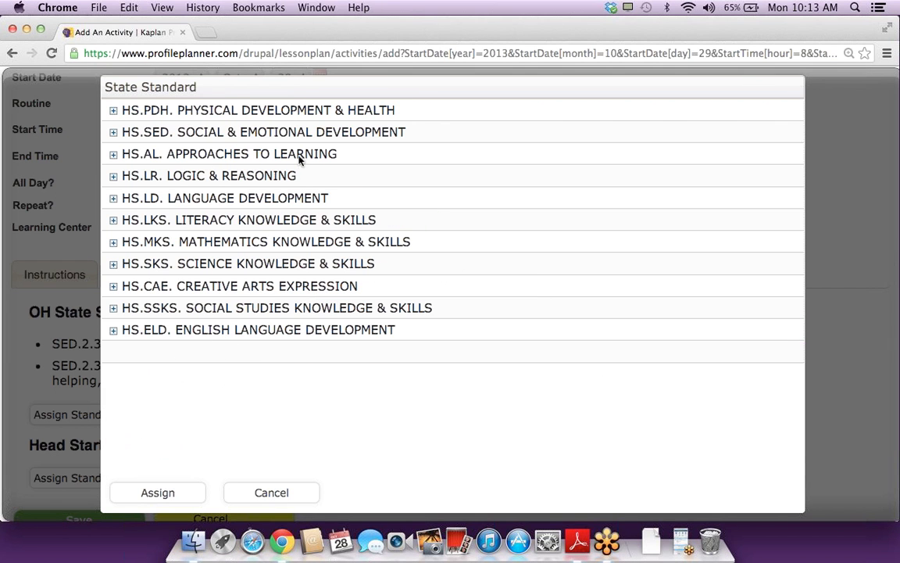
pyautogui.click(279, 132)
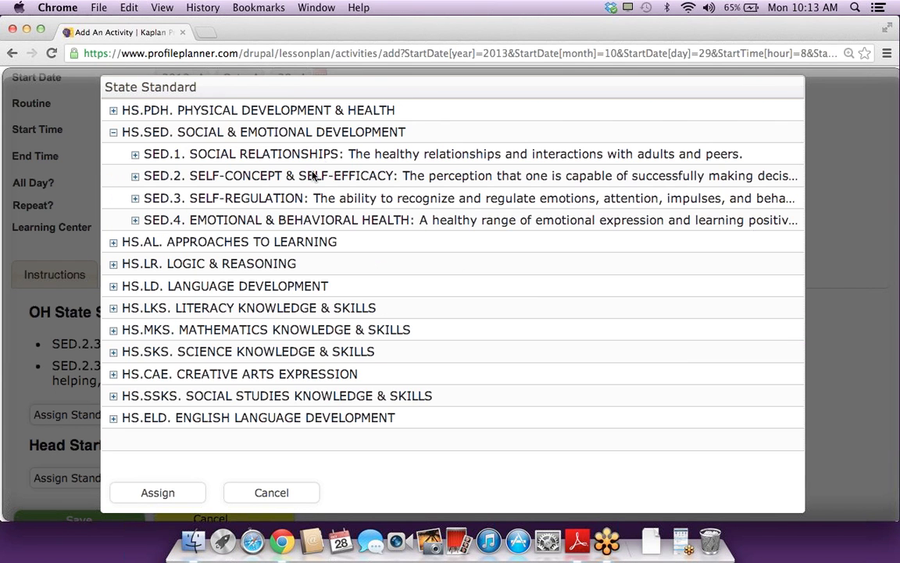
pyautogui.click(293, 151)
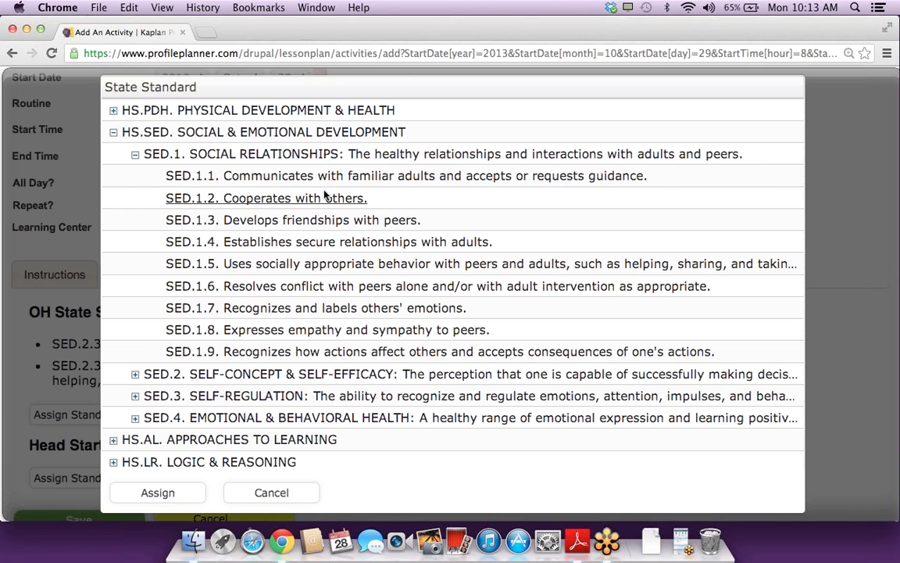
pyautogui.click(293, 199)
pyautogui.click(313, 219)
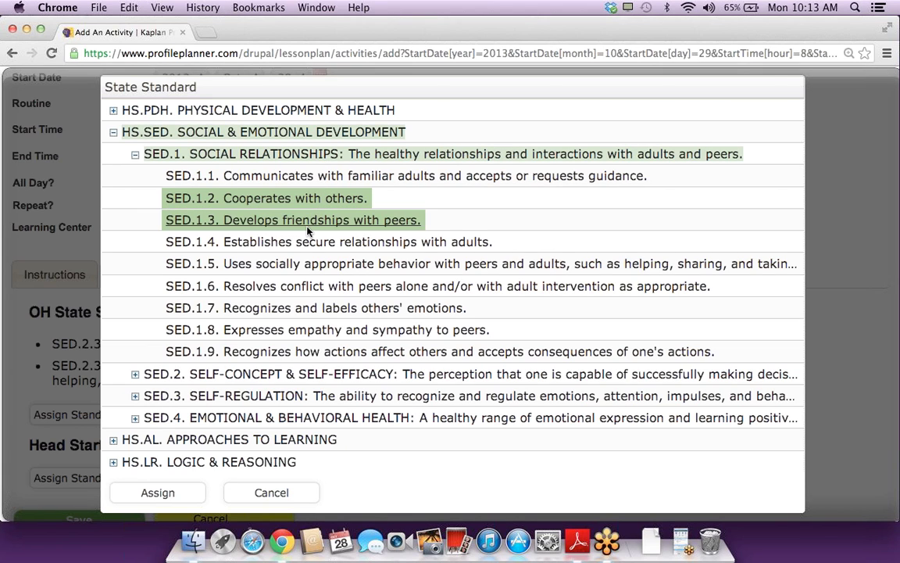
pyautogui.click(282, 310)
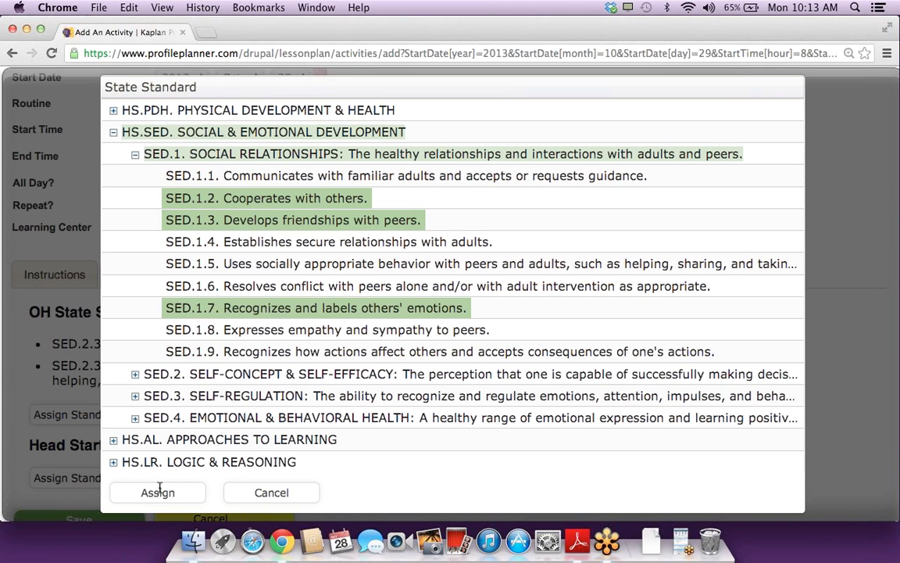
pyautogui.click(159, 491)
pyautogui.scroll(-5, 336, 340)
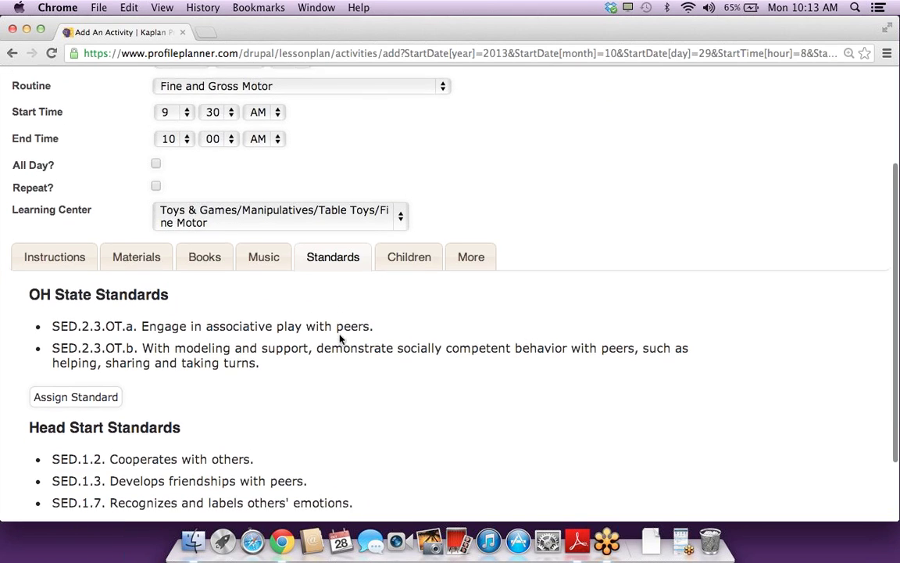
pyautogui.click(77, 490)
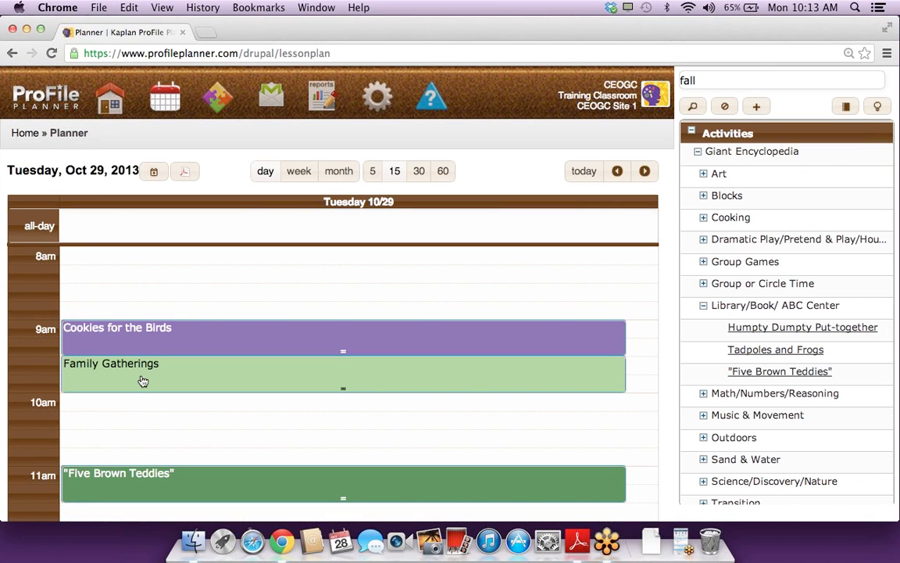
# Step: Show Family Gatherings' details from My Activities and drag it onto the 10am slot
pyautogui.moveTo(141, 380)
pyautogui.click(693, 135)
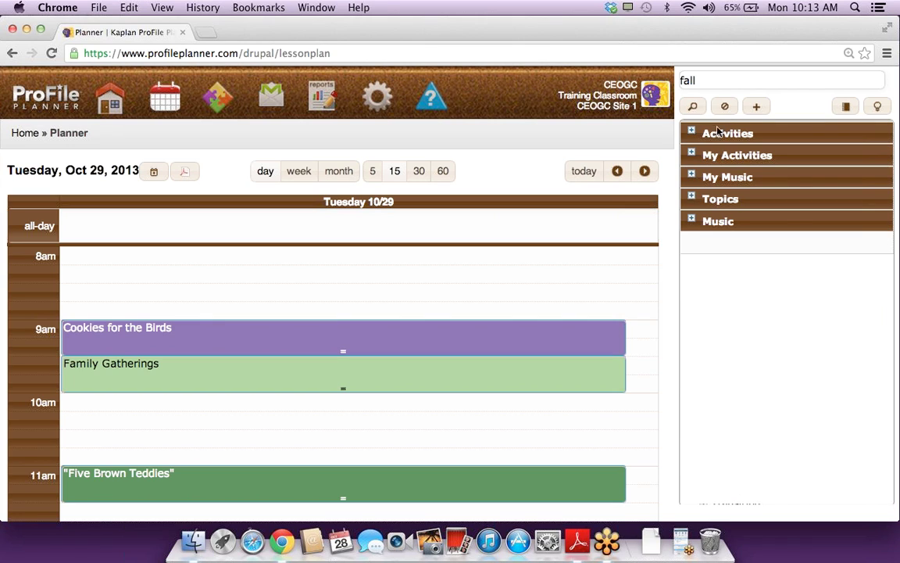
pyautogui.click(724, 109)
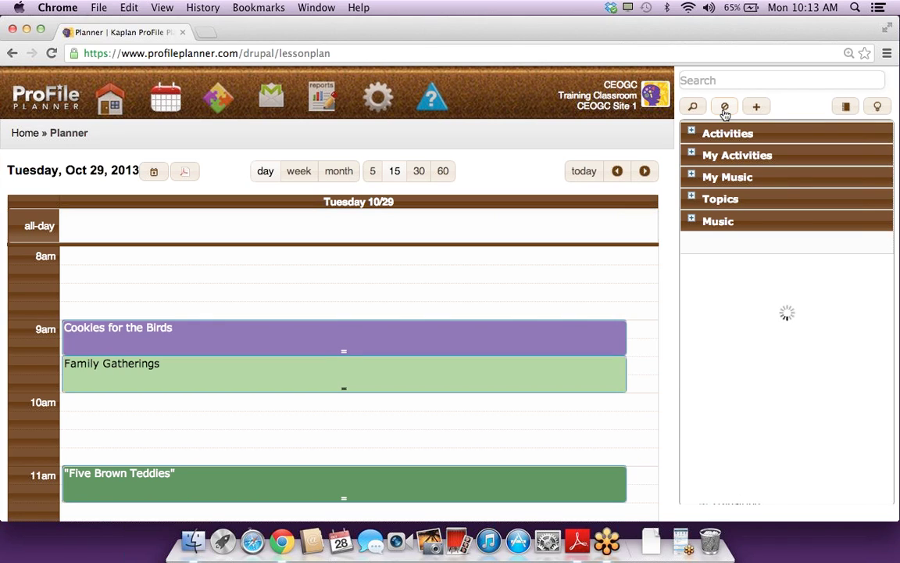
pyautogui.click(693, 156)
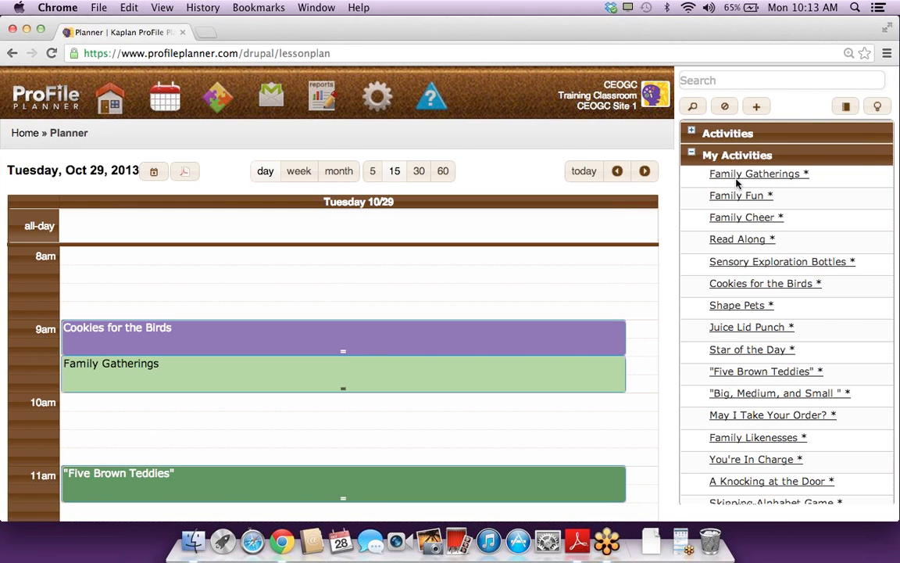
pyautogui.click(743, 175)
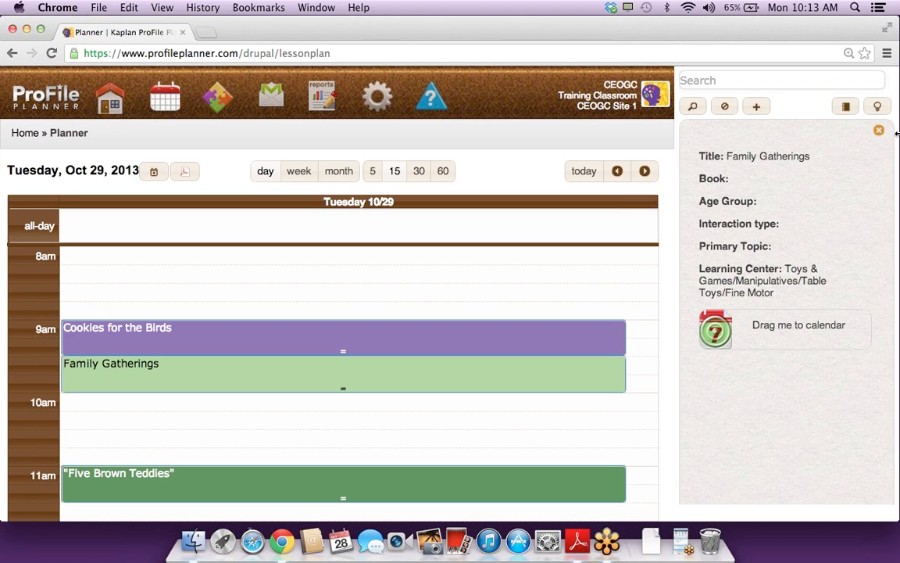
pyautogui.click(878, 131)
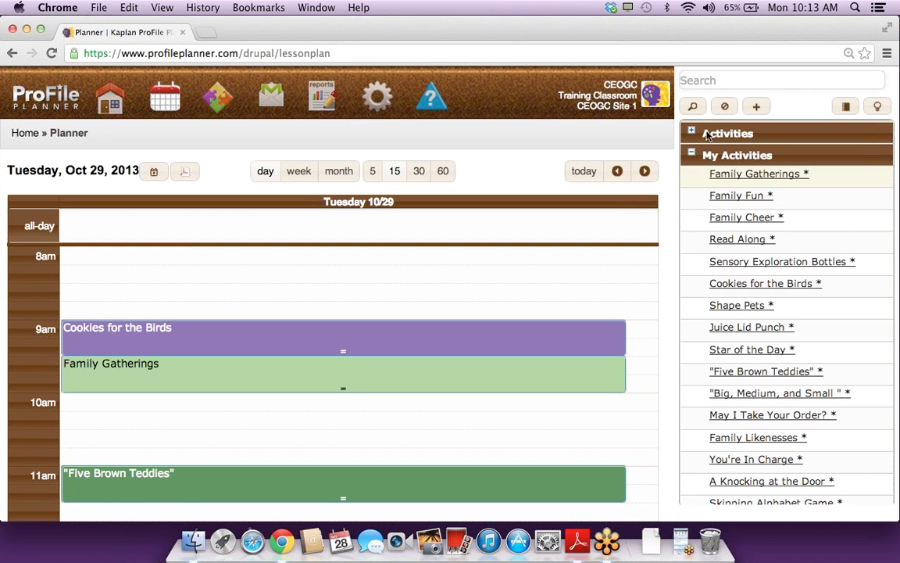
pyautogui.click(724, 177)
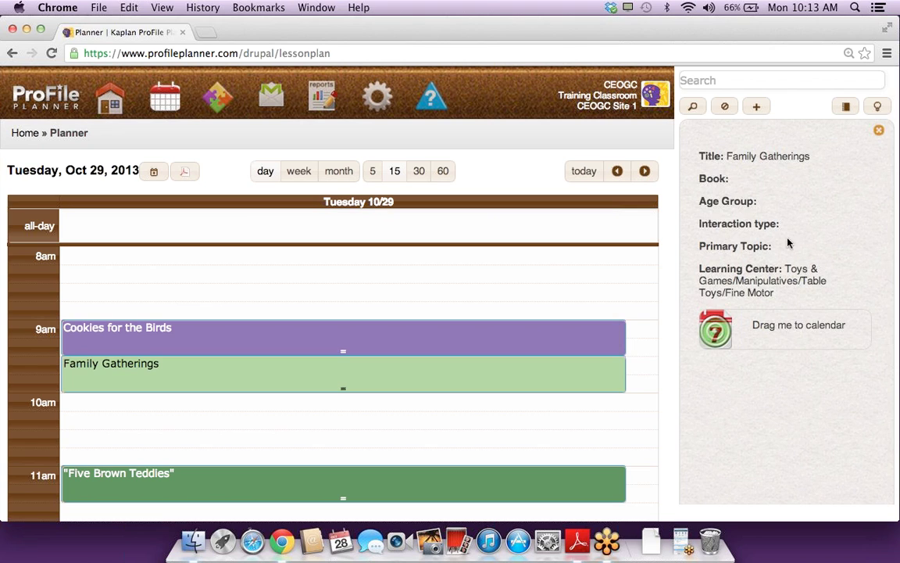
pyautogui.moveTo(725, 326); pyautogui.dragTo(116, 405)
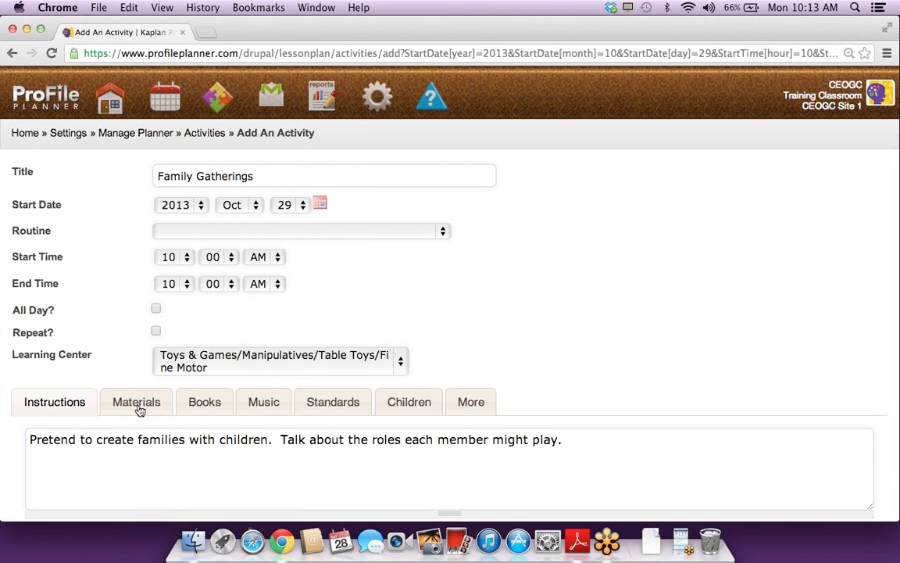
# Step: Review the Family Gatherings copy's materials, books and standards, then discard it without saving
pyautogui.scroll(-2, 119, 431)
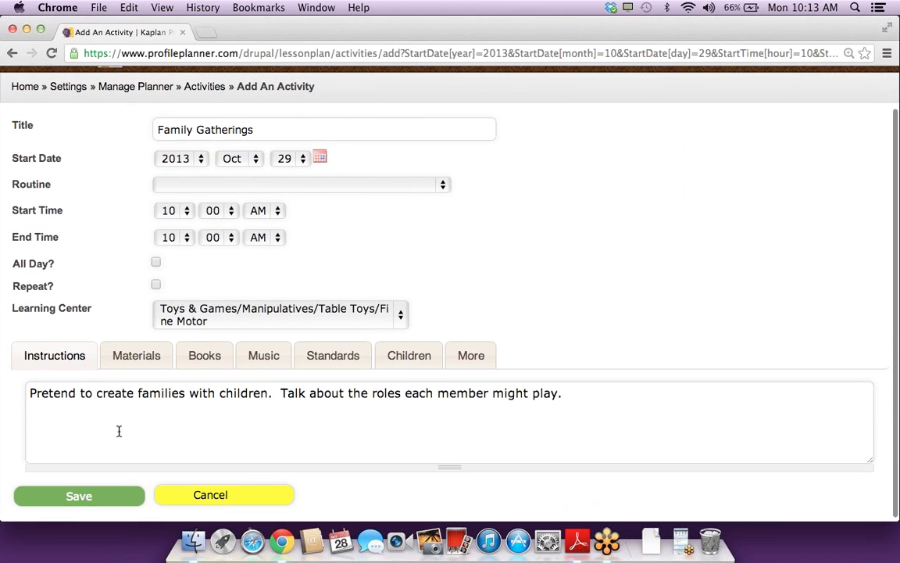
pyautogui.click(130, 364)
pyautogui.click(208, 364)
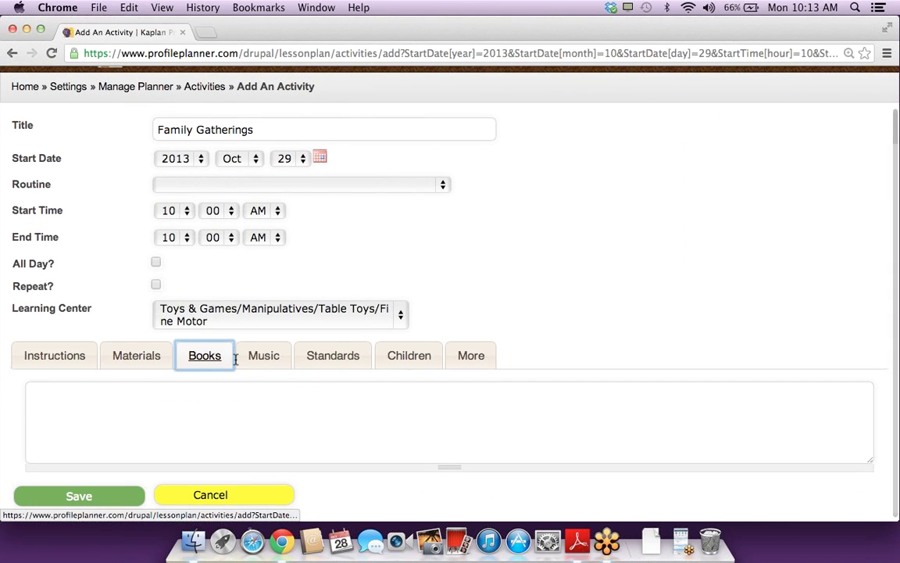
pyautogui.click(261, 362)
pyautogui.click(312, 362)
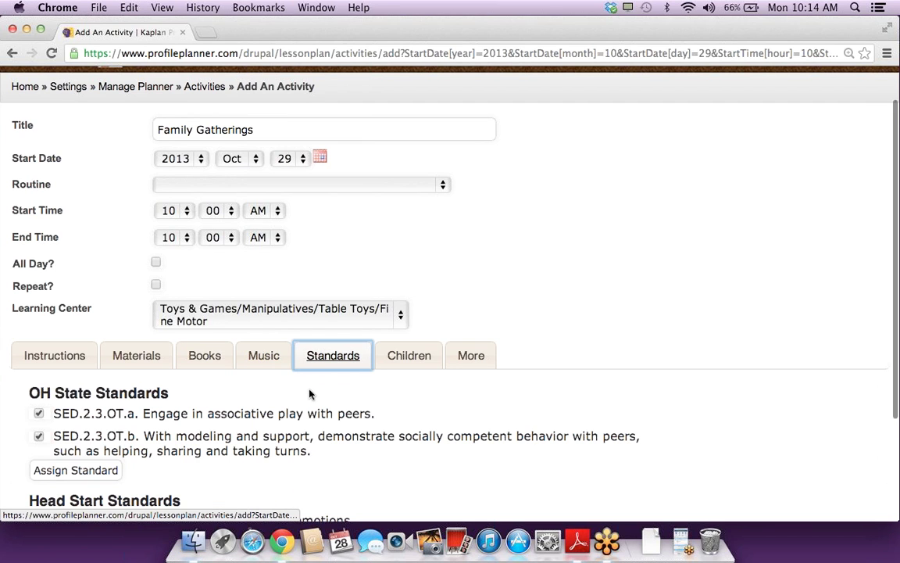
pyautogui.scroll(-5, 310, 393)
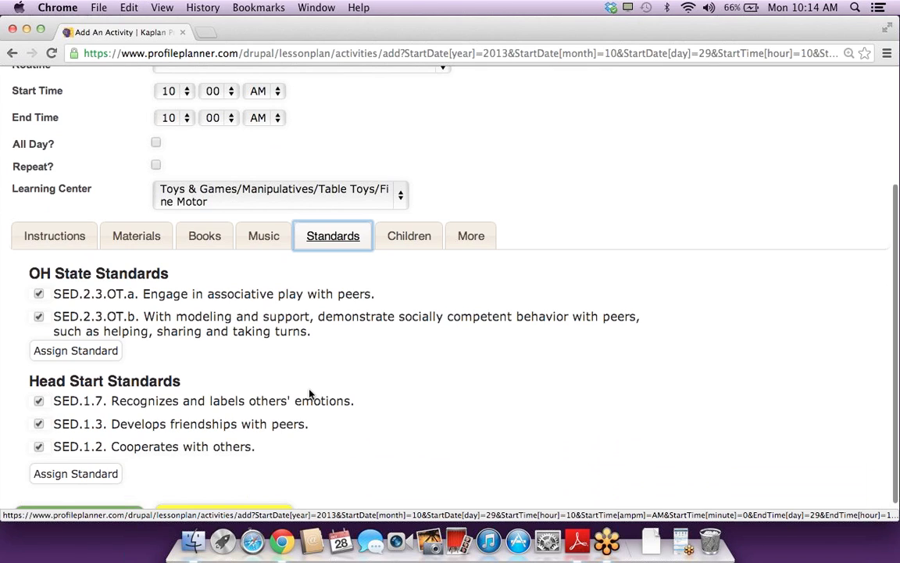
pyautogui.scroll(-1, 311, 395)
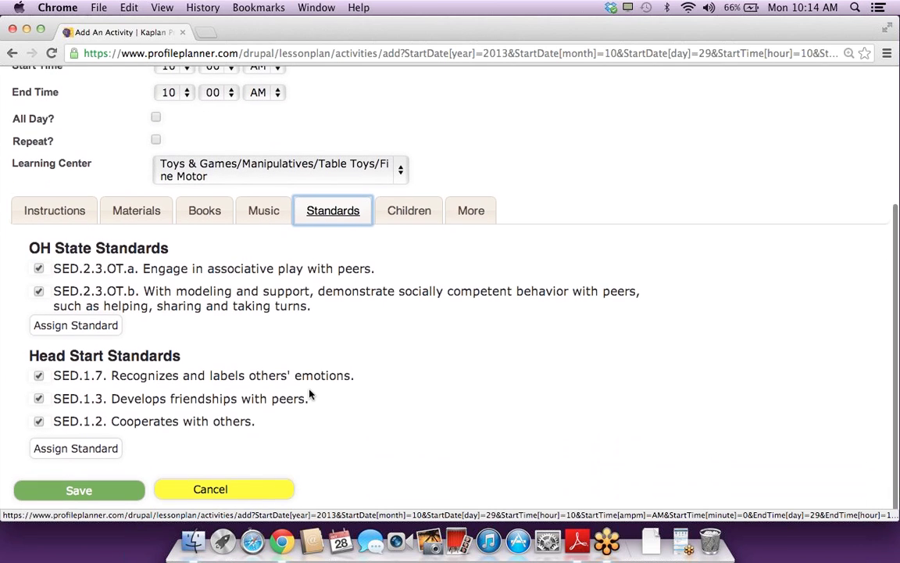
pyautogui.click(225, 484)
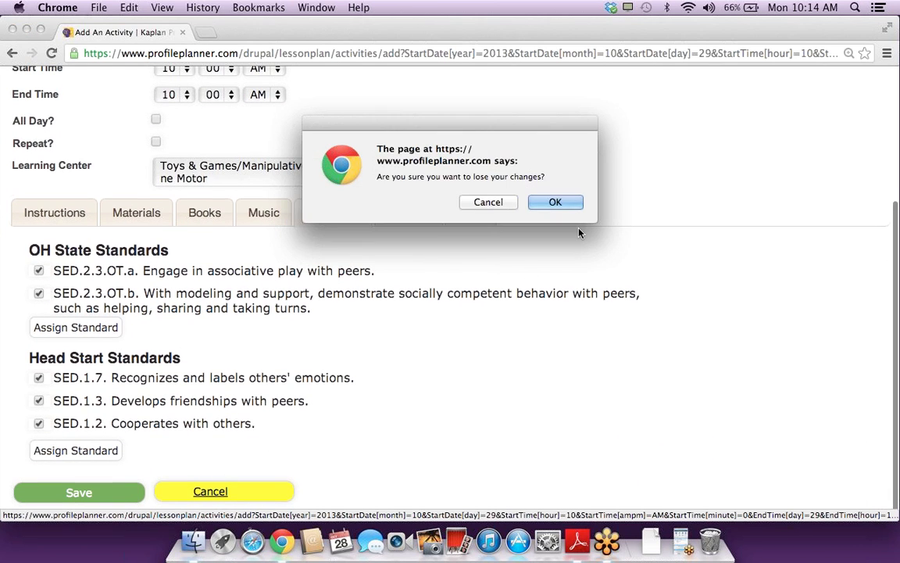
pyautogui.click(576, 199)
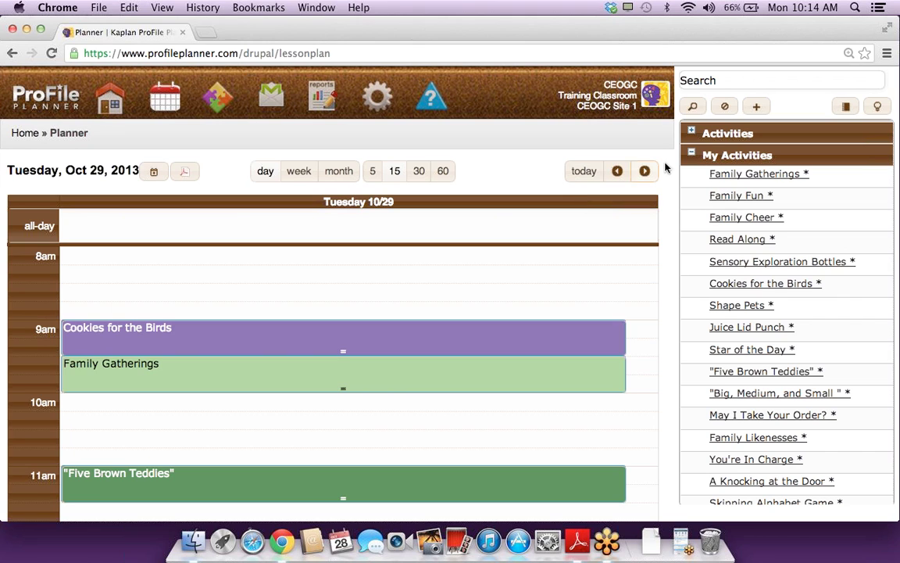
# Step: Expand the Activities library to browse Giant Encyclopedia > Library/Book/ABC Center
pyautogui.click(693, 134)
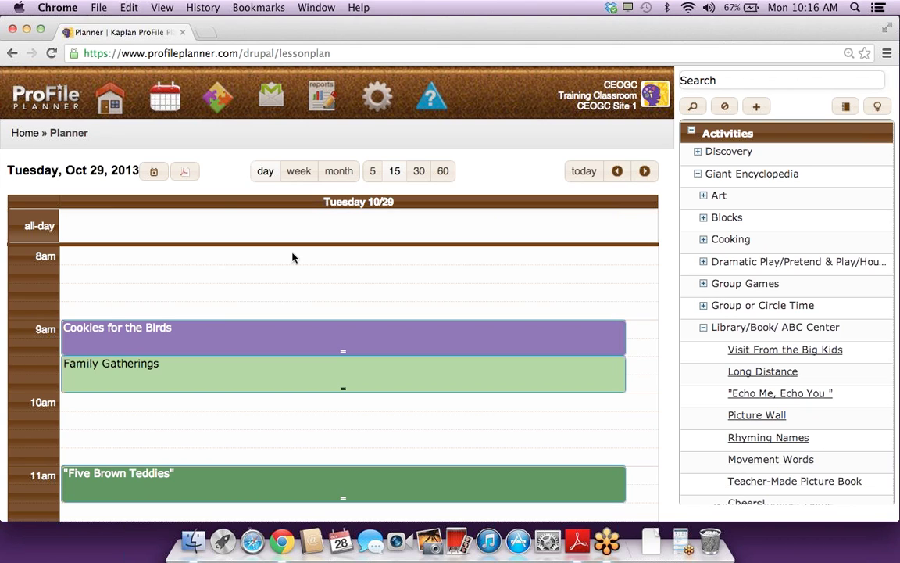
# Step: Start a new activity in the empty 8am slot on Oct 29 and show its standards
pyautogui.click(151, 261)
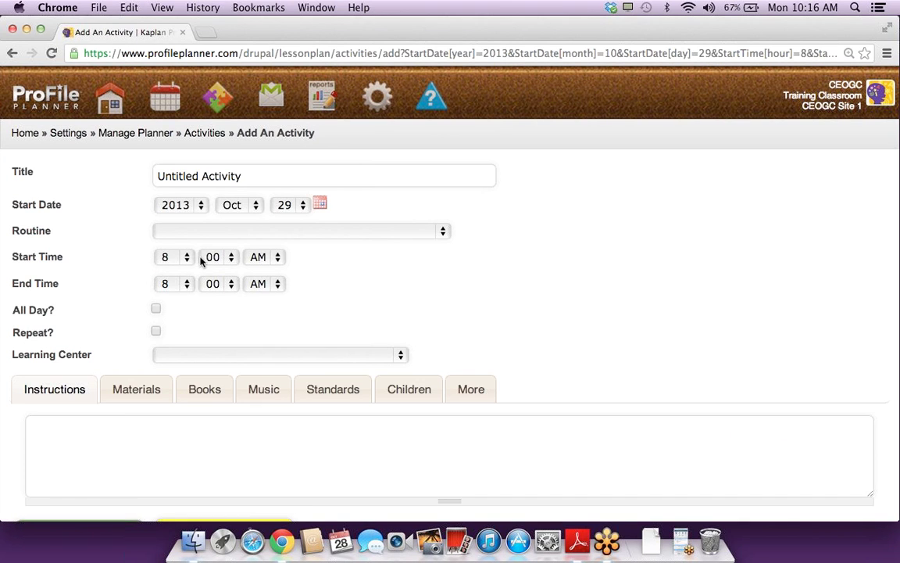
pyautogui.click(322, 393)
pyautogui.scroll(-2, 394, 358)
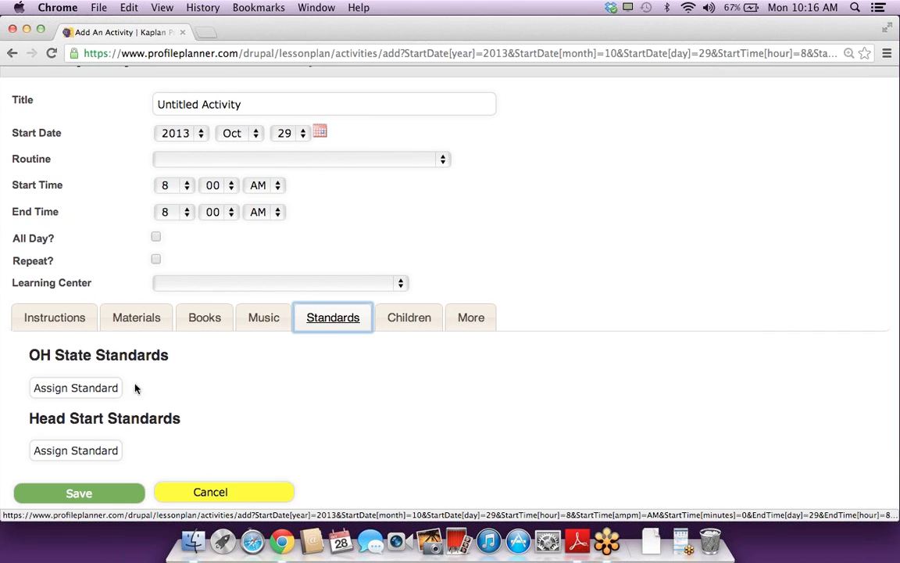
# Step: Tick OH standards LLD.2.2.OT.a and LLD.2.2.OT.b, then close the picker without assigning
pyautogui.click(97, 388)
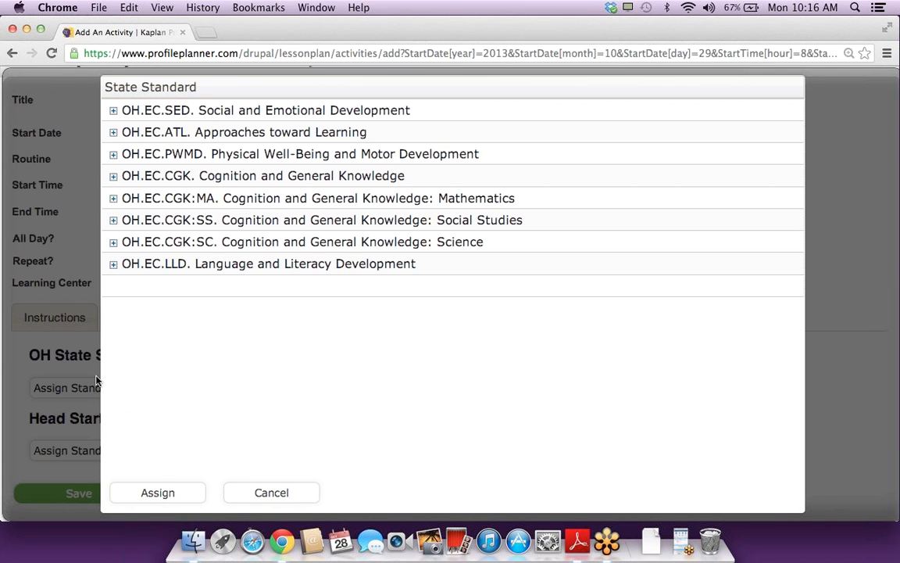
pyautogui.click(113, 264)
pyautogui.click(179, 308)
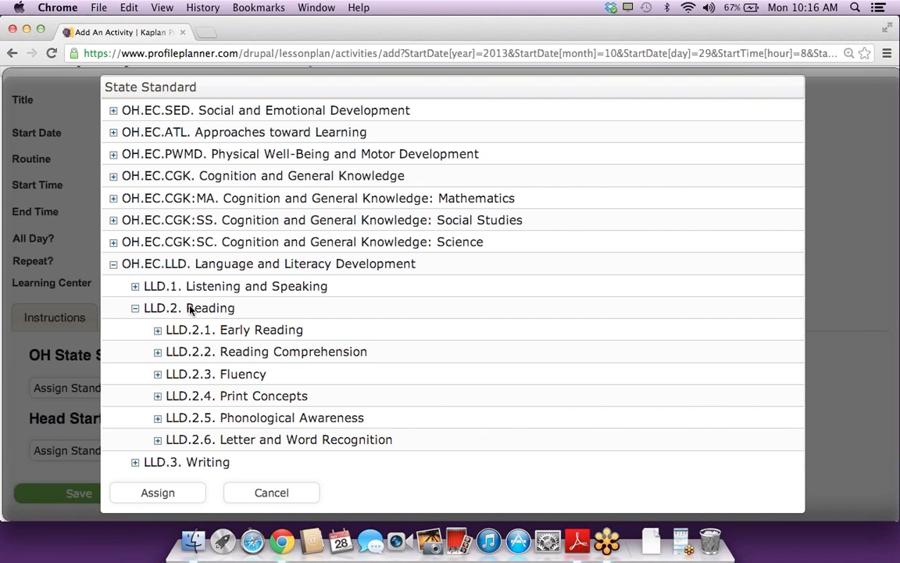
pyautogui.click(206, 352)
pyautogui.click(262, 419)
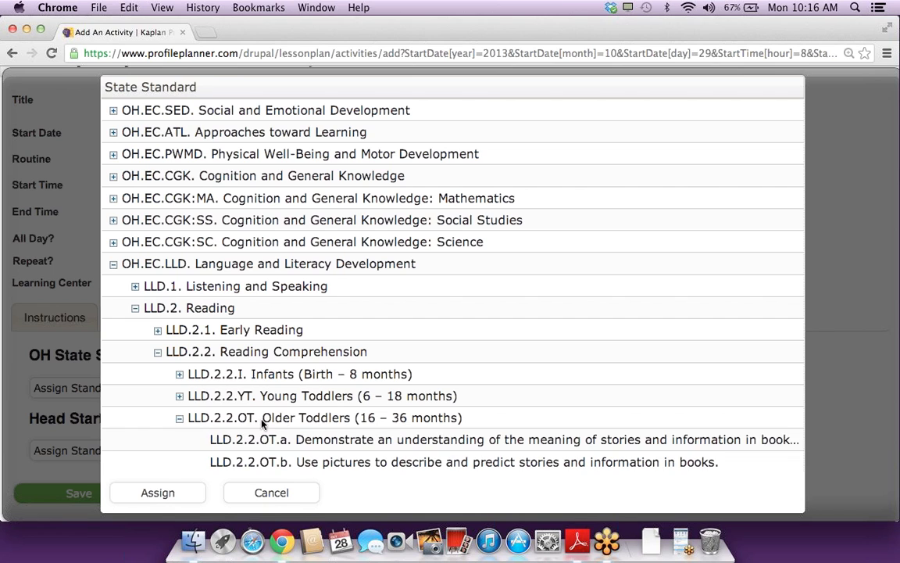
pyautogui.click(224, 440)
pyautogui.click(226, 461)
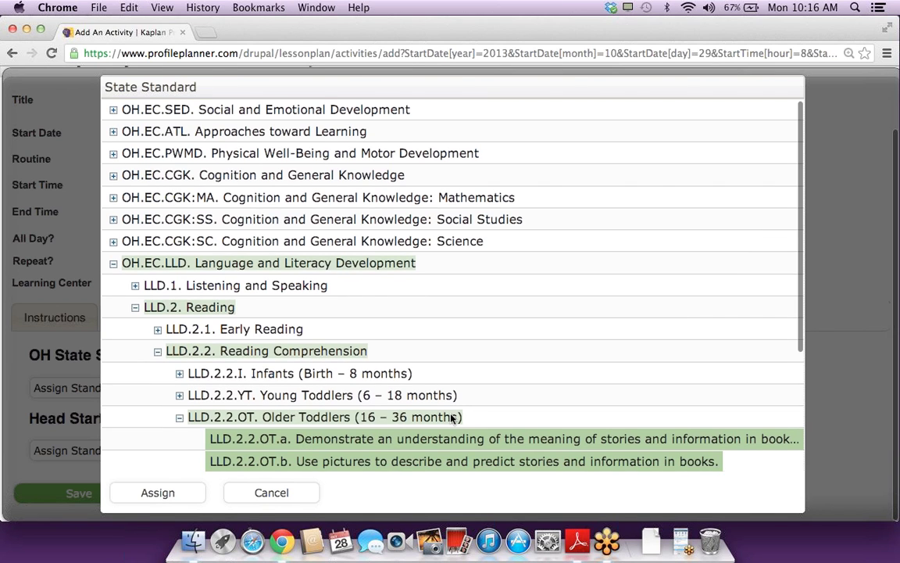
pyautogui.scroll(-3, 451, 419)
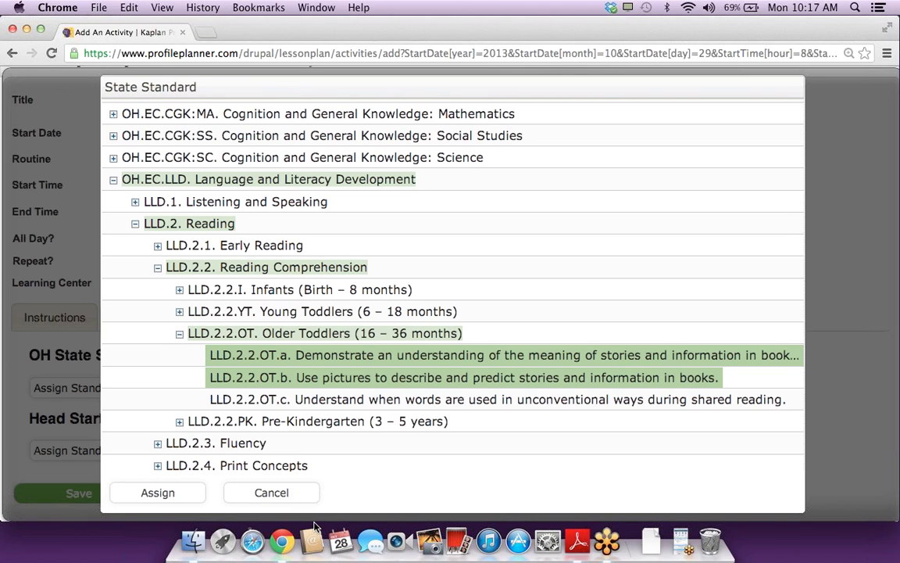
pyautogui.click(271, 492)
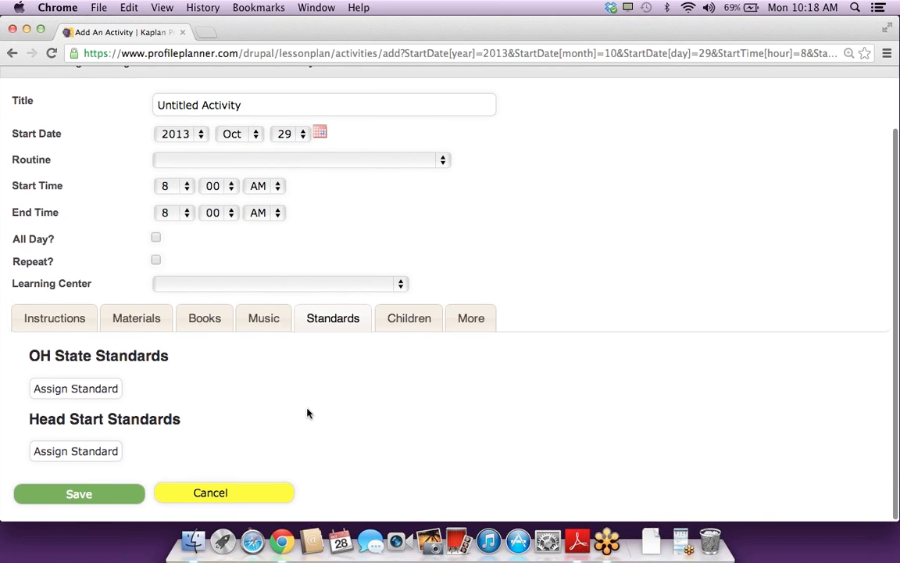
# Step: Scroll back up the untitled 8:00 AM activity form
pyautogui.scroll(2, 307, 413)
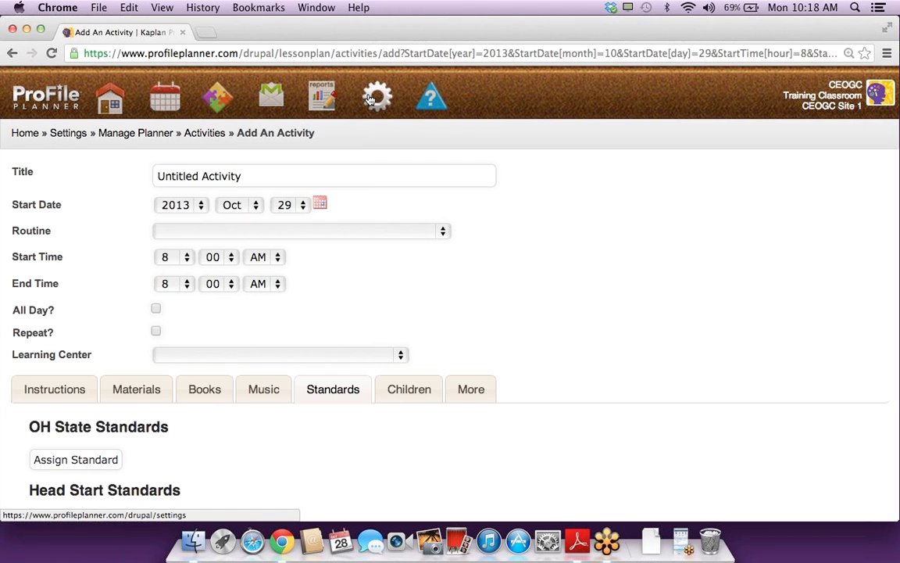
# Step: Go to Settings > Planner Management and open the Routines list
pyautogui.click(379, 104)
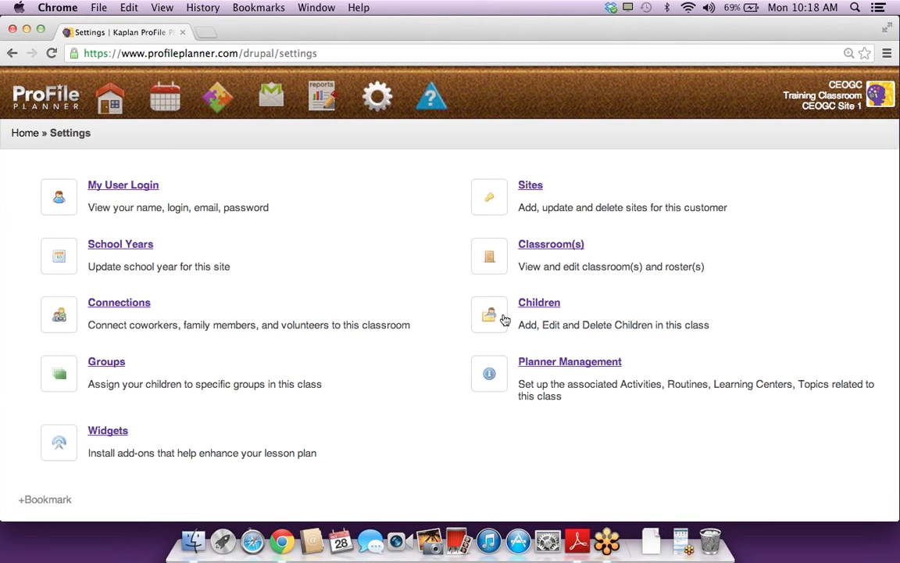
pyautogui.click(559, 363)
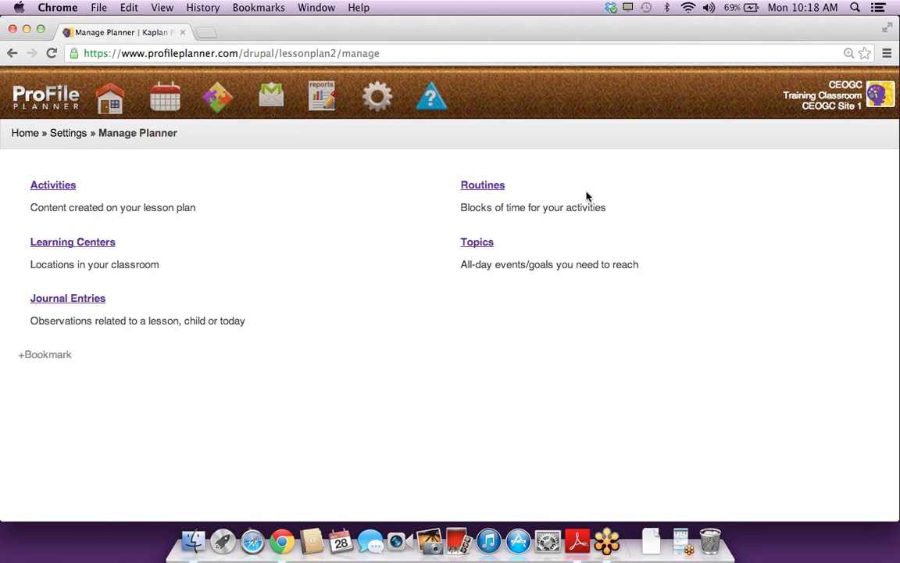
pyautogui.click(491, 188)
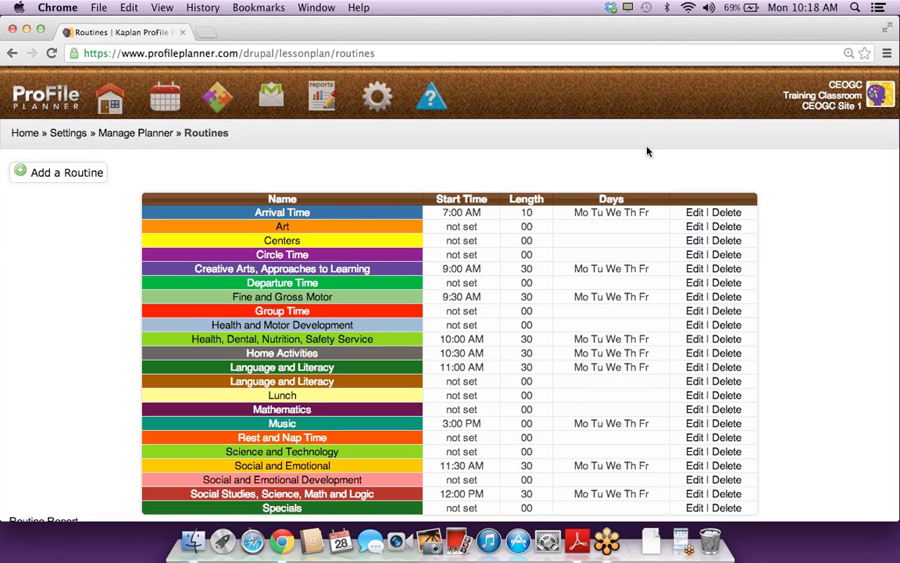
# Step: Delete the unscheduled Language and Literacy routine and Group Time, then edit Centers
pyautogui.scroll(-1, 778, 180)
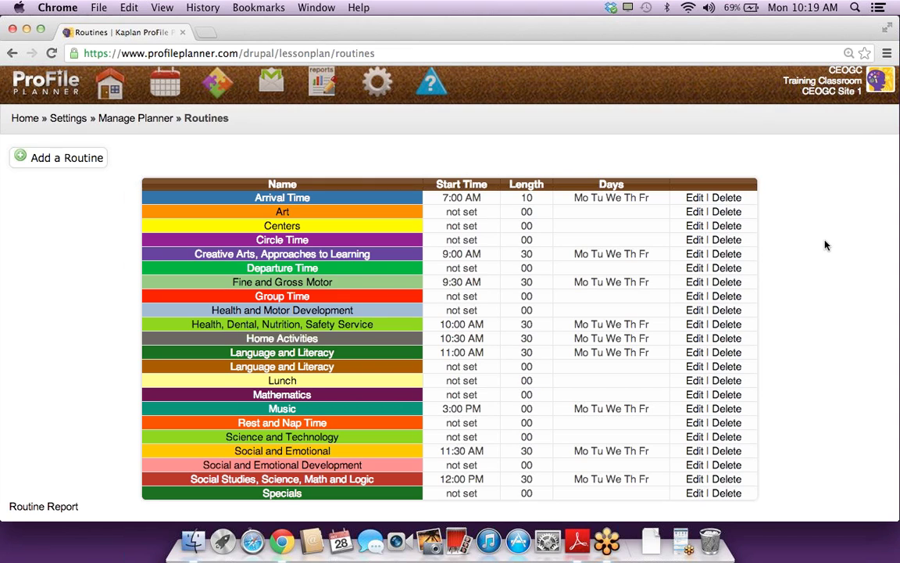
pyautogui.click(724, 366)
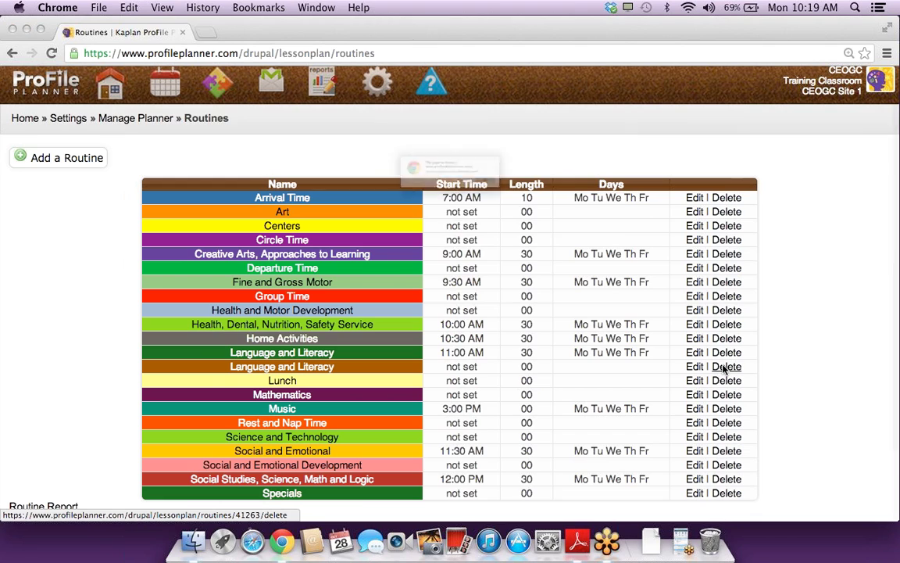
pyautogui.click(555, 203)
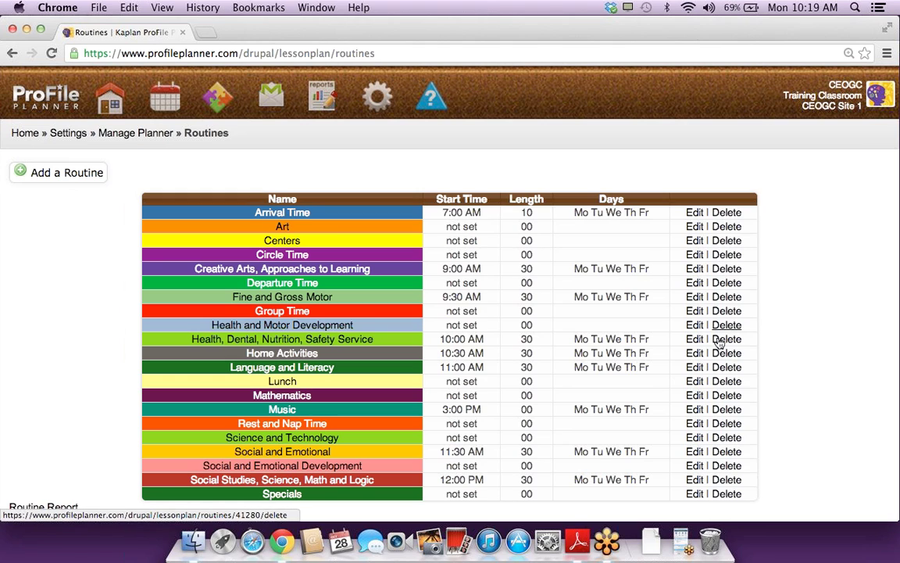
pyautogui.click(725, 311)
pyautogui.click(555, 202)
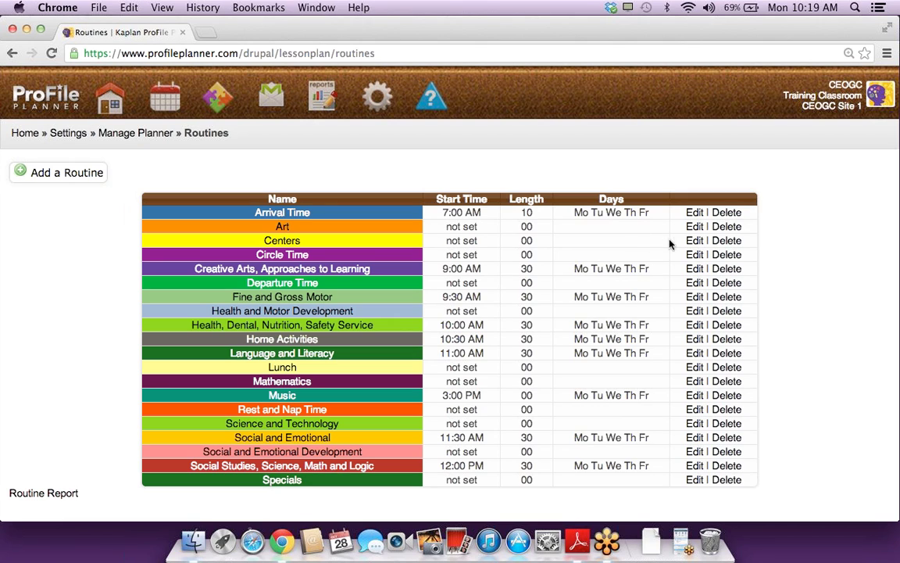
pyautogui.click(695, 242)
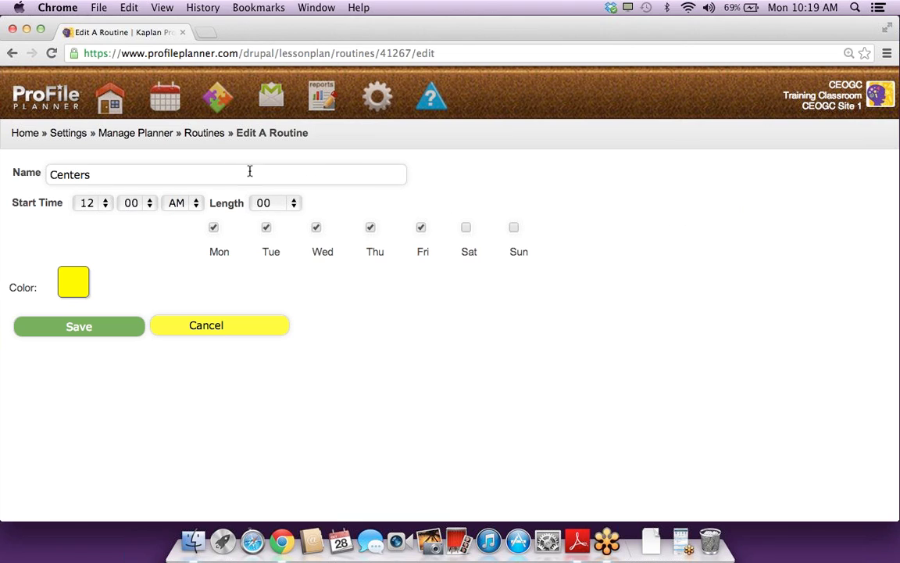
# Step: Set Centers to start at 8:00 AM, last 30 minutes, stay yellow, and save
pyautogui.click(92, 202)
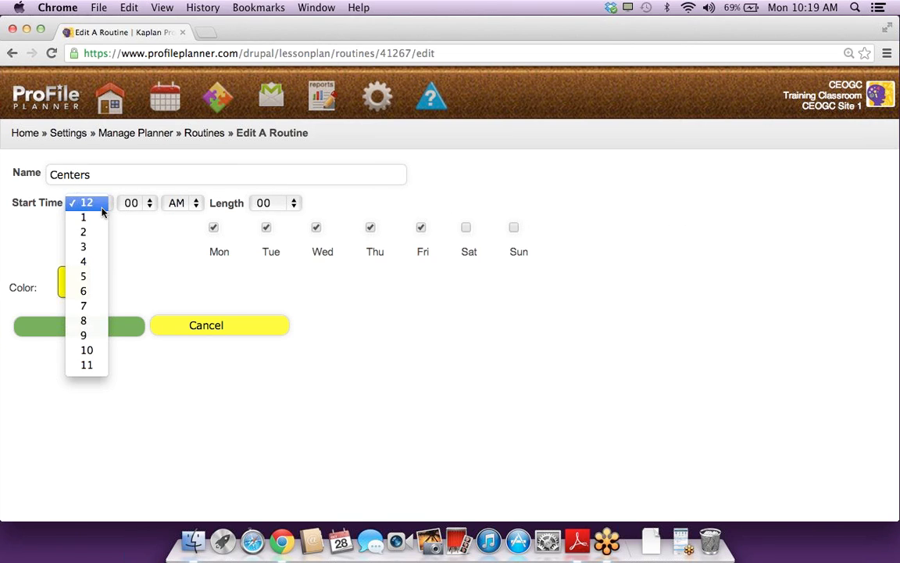
pyautogui.click(84, 322)
pyautogui.click(276, 204)
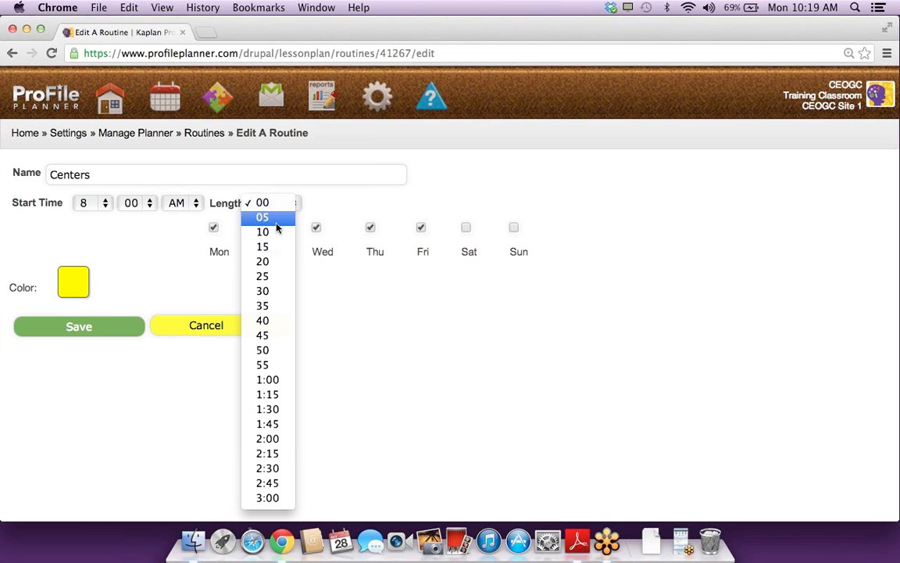
pyautogui.click(266, 291)
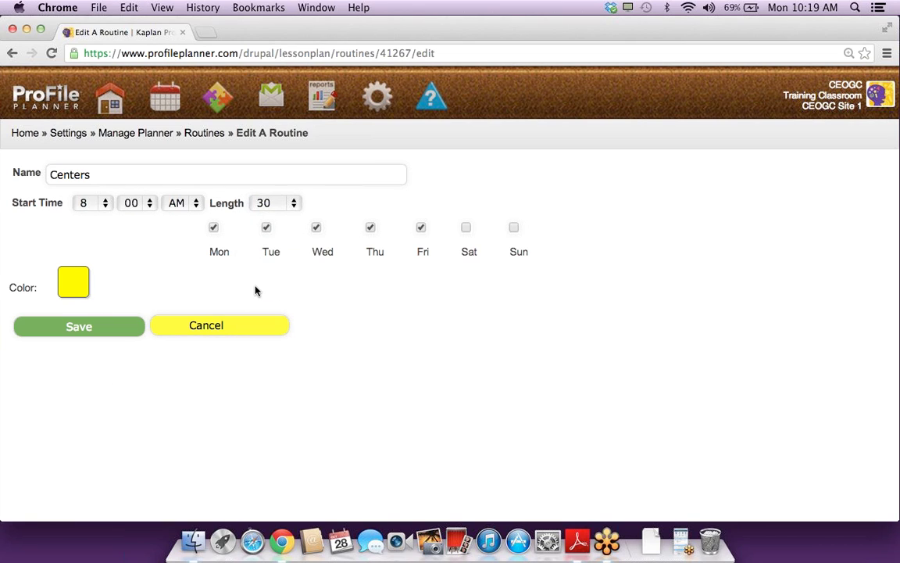
pyautogui.click(78, 285)
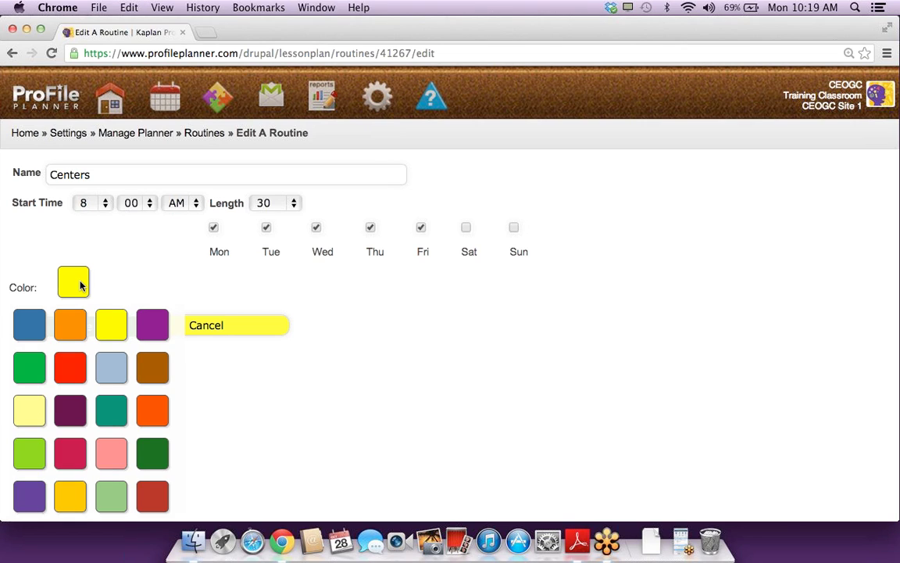
pyautogui.click(119, 320)
pyautogui.click(87, 327)
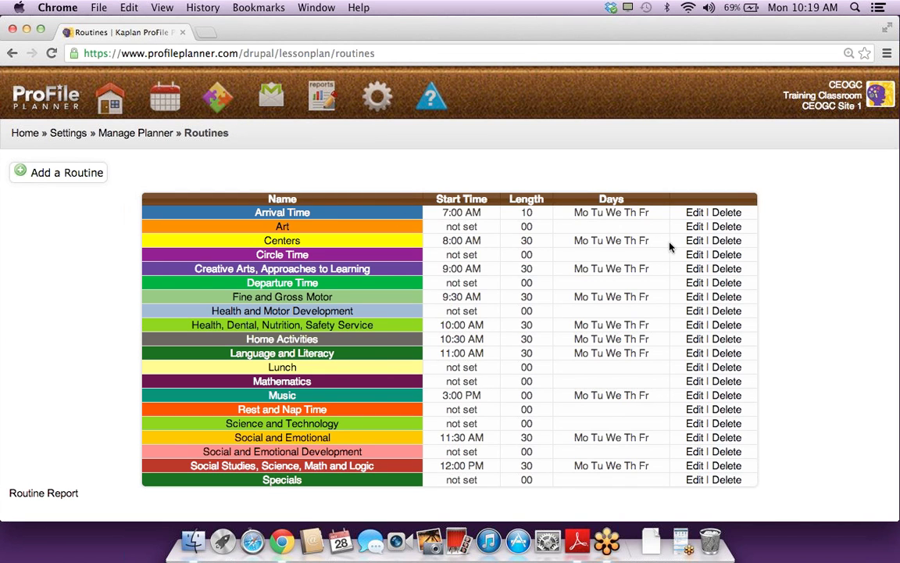
# Step: Sort routines by start time and open the Daily Routines report
pyautogui.click(462, 202)
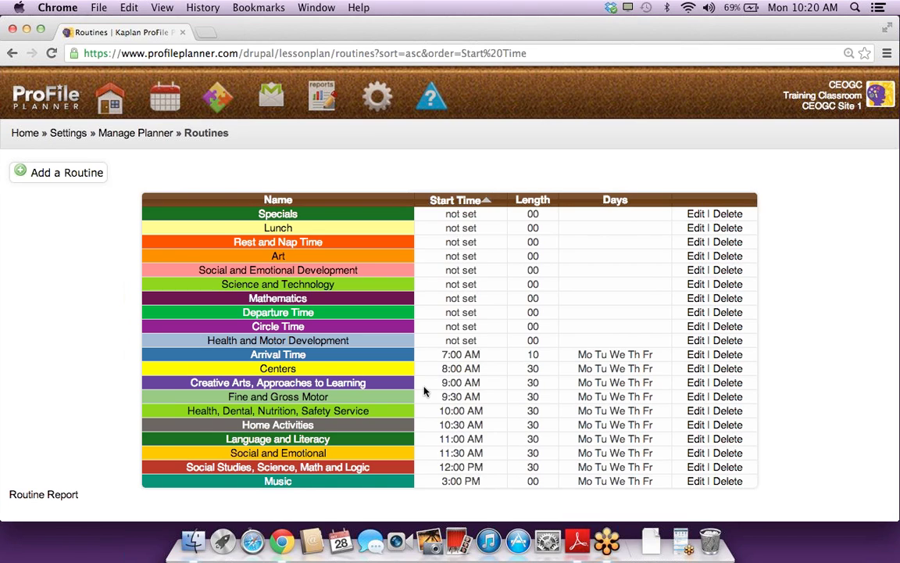
pyautogui.click(41, 496)
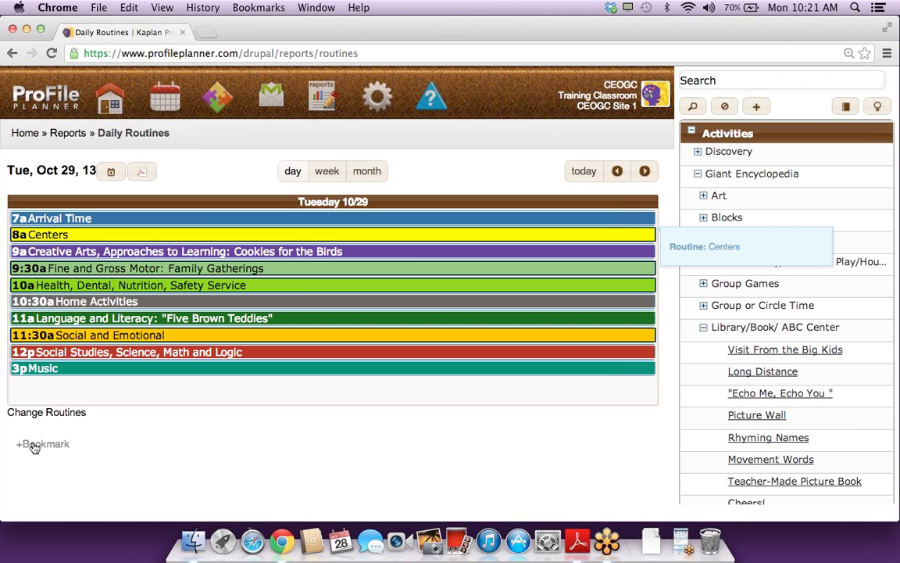
# Step: Return to the Routines management page via the Change Routines link
pyautogui.click(39, 412)
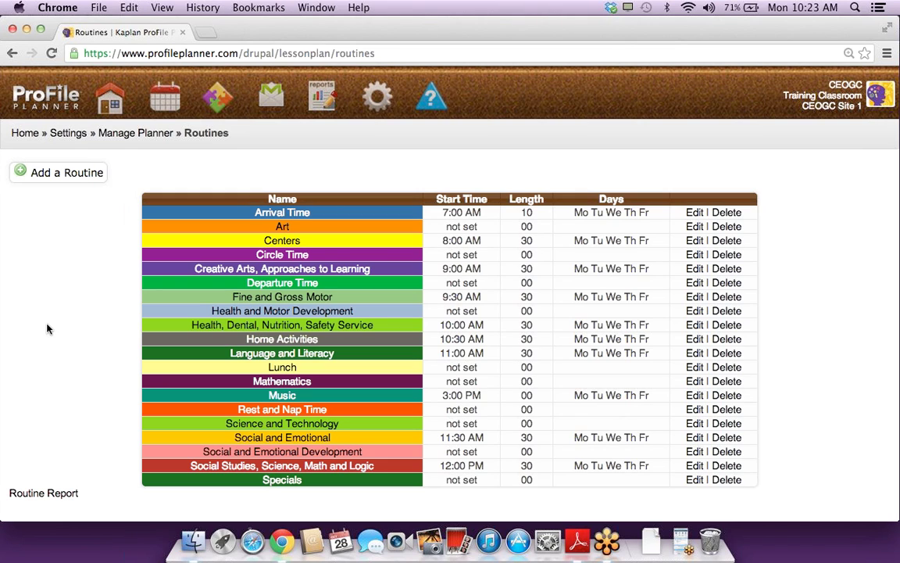
# Step: Open Box Car Painting from Giant Encyclopedia > Art and drag it onto Oct 29 at 9am
pyautogui.click(33, 493)
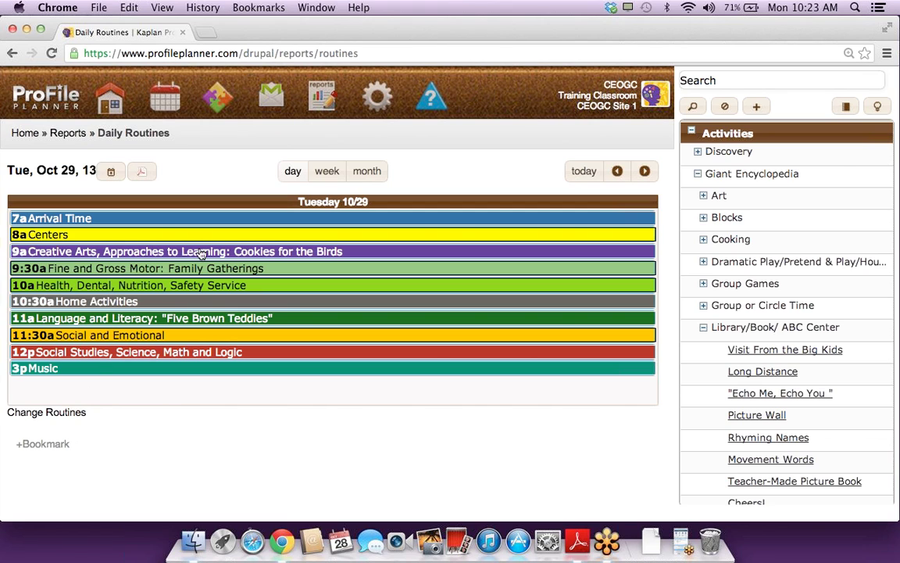
pyautogui.moveTo(329, 255)
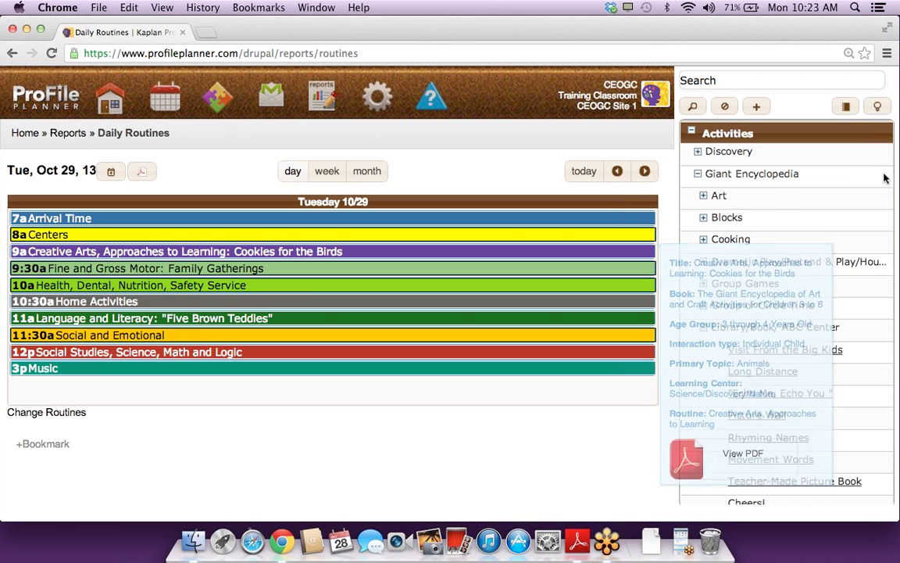
pyautogui.click(733, 196)
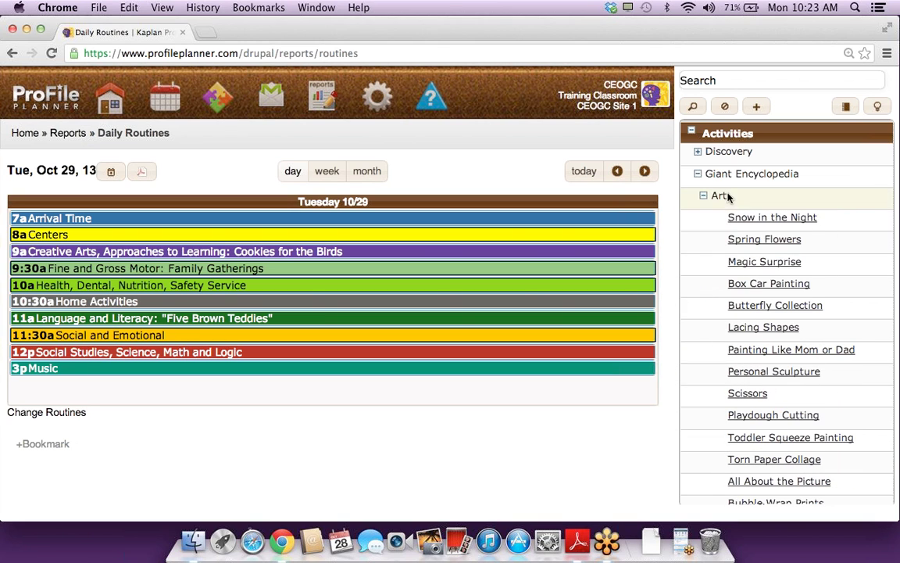
pyautogui.click(755, 284)
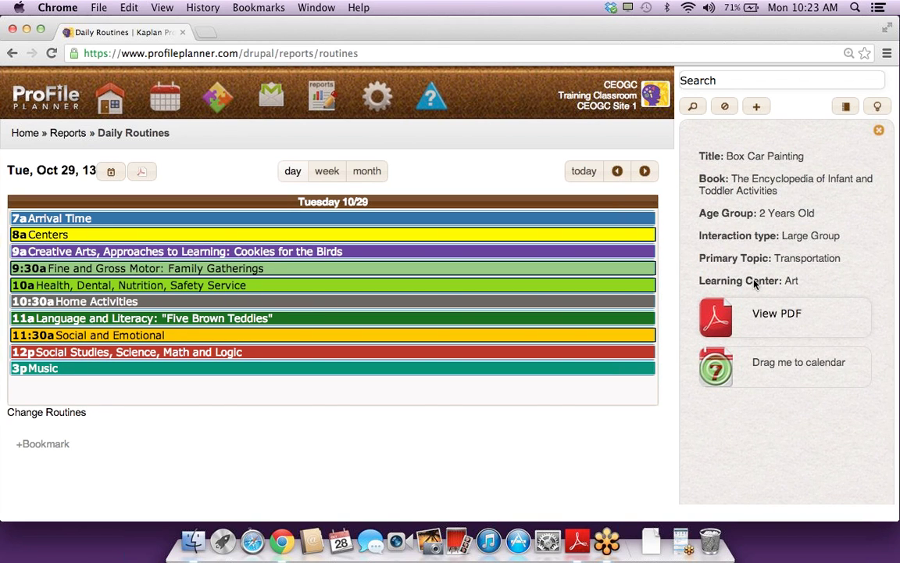
pyautogui.moveTo(755, 362)
pyautogui.mouseDown()
pyautogui.moveTo(659, 354)
pyautogui.moveTo(351, 197)
pyautogui.moveTo(308, 247)
pyautogui.mouseUp()
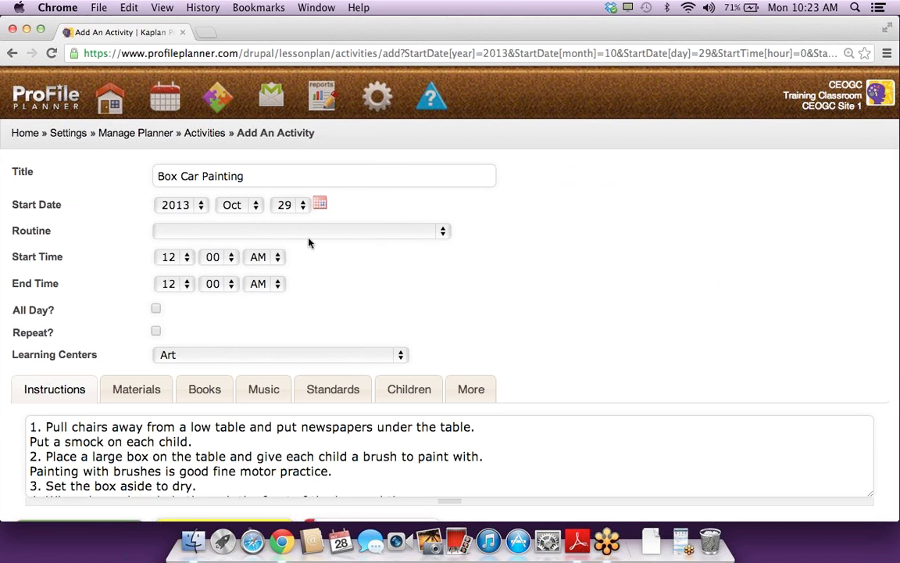
# Step: Assign the Creative Arts, Approaches to Learning routine and review the materials, books and music sections
pyautogui.click(309, 232)
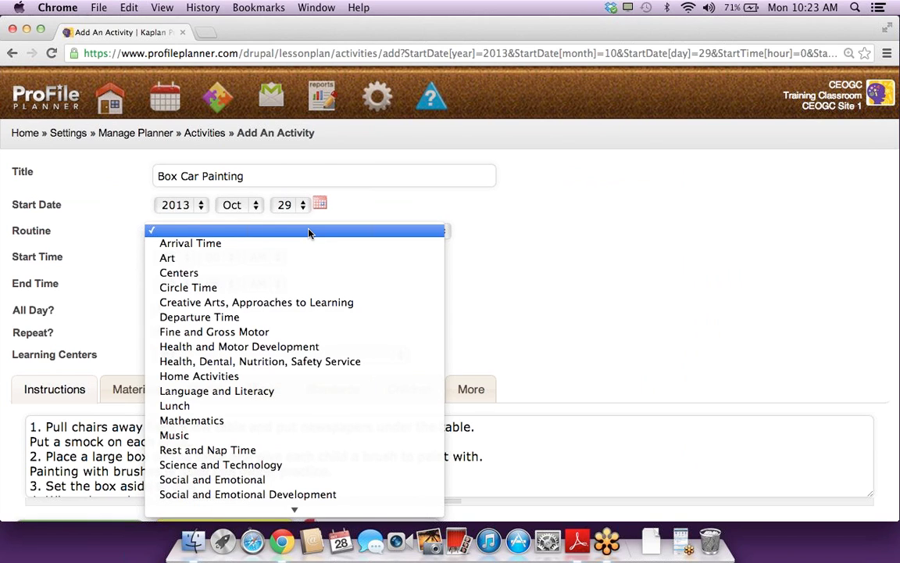
pyautogui.click(285, 302)
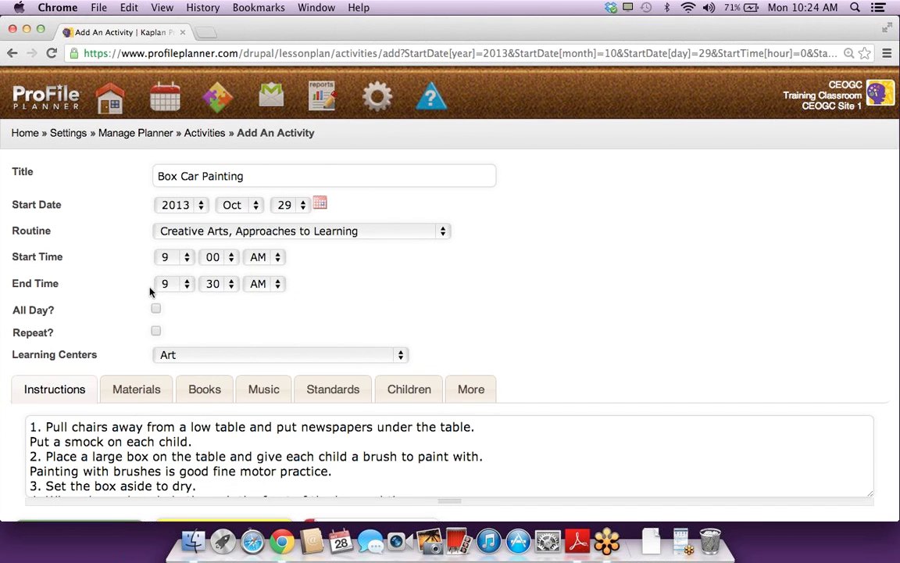
pyautogui.scroll(-2, 380, 297)
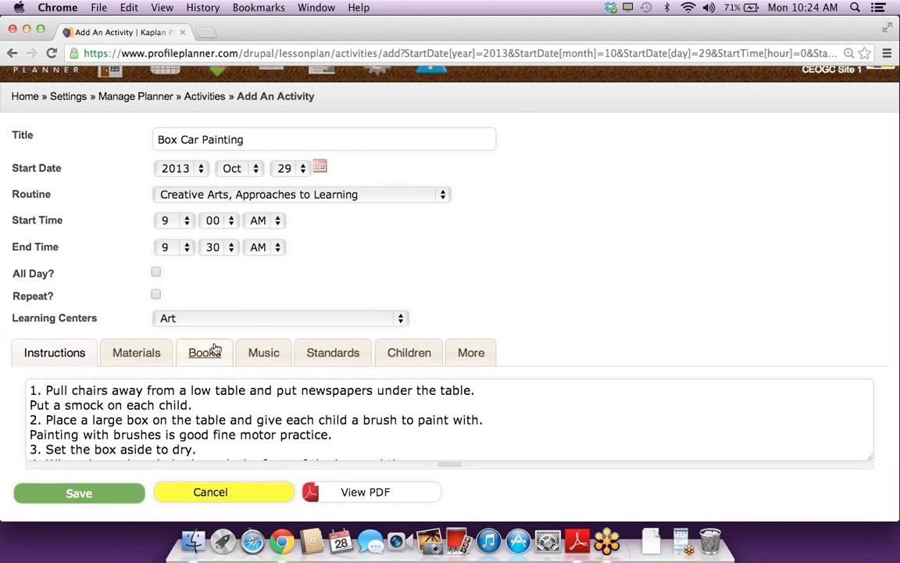
pyautogui.click(109, 352)
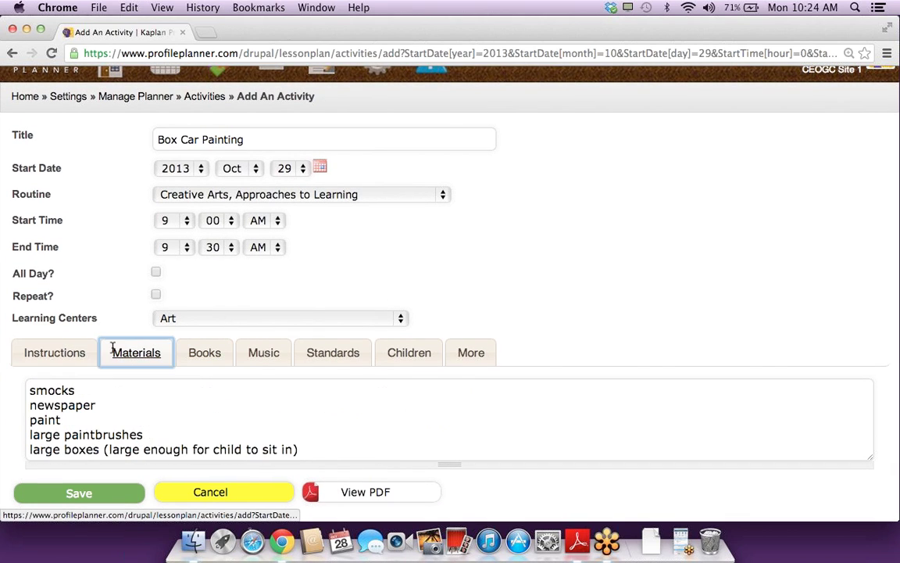
pyautogui.click(217, 352)
pyautogui.click(264, 353)
# Step: Tick standards PWMD.2.1.YT.a, PWMD.2.1.OT.a and PDH.4.2, then save Box Car Painting
pyautogui.click(342, 351)
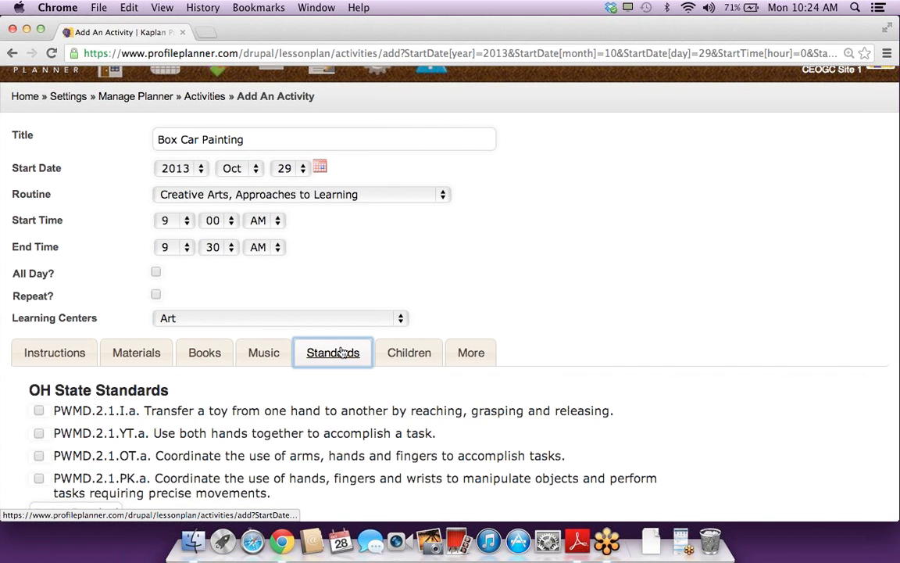
pyautogui.scroll(-4, 342, 354)
pyautogui.click(262, 287)
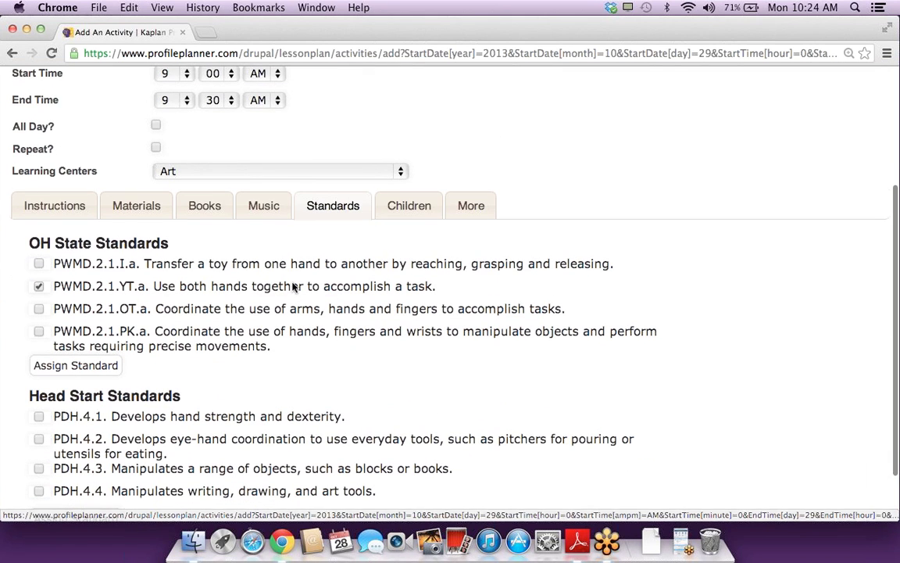
pyautogui.click(278, 312)
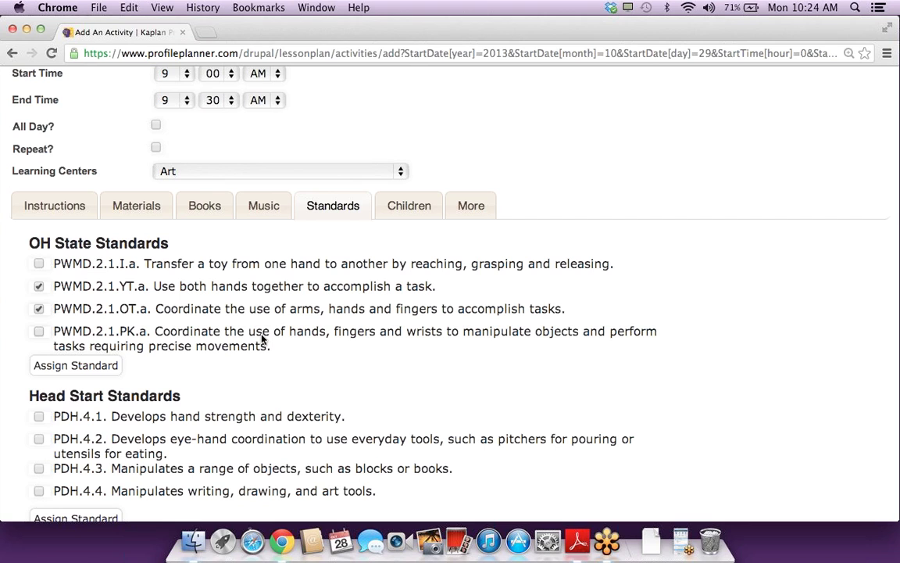
pyautogui.click(207, 445)
pyautogui.scroll(-2, 205, 450)
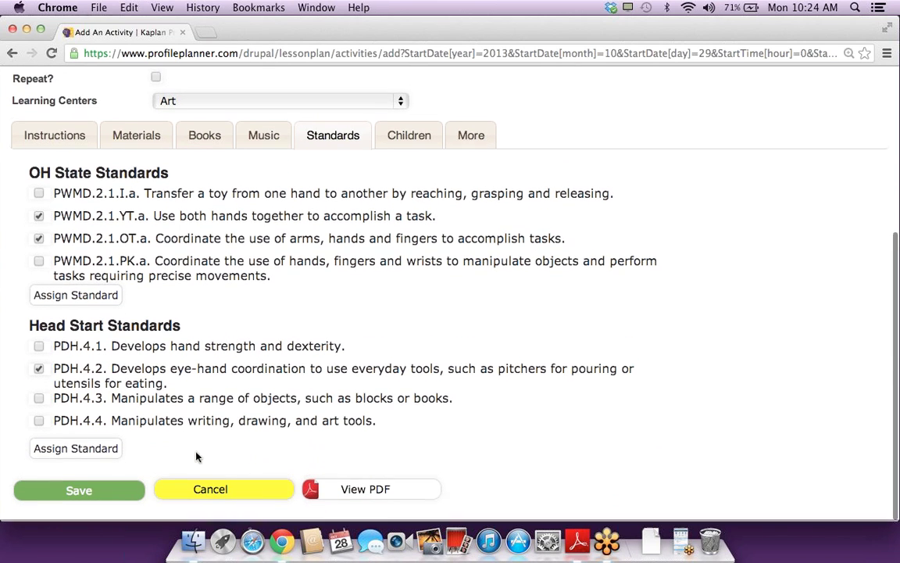
pyautogui.click(79, 493)
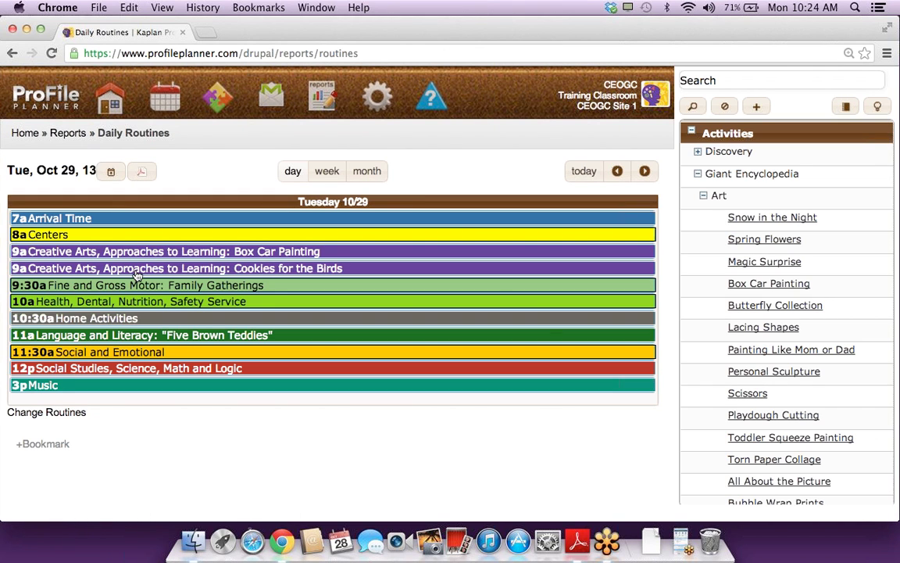
# Step: Show the Oct 29 day view with Box Car Painting beside Cookies for the Birds at 9am
pyautogui.moveTo(28, 258)
pyautogui.click(163, 104)
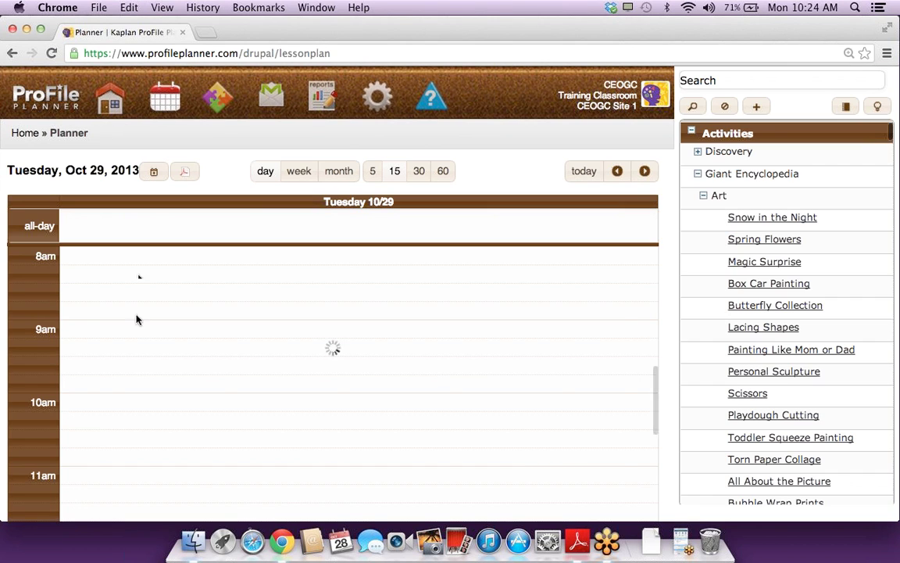
pyautogui.moveTo(412, 341)
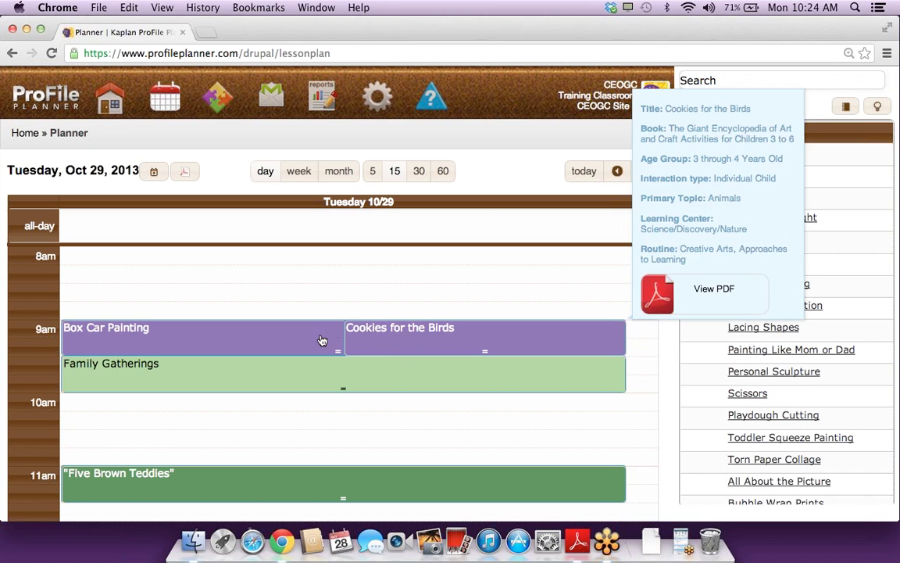
pyautogui.moveTo(321, 340)
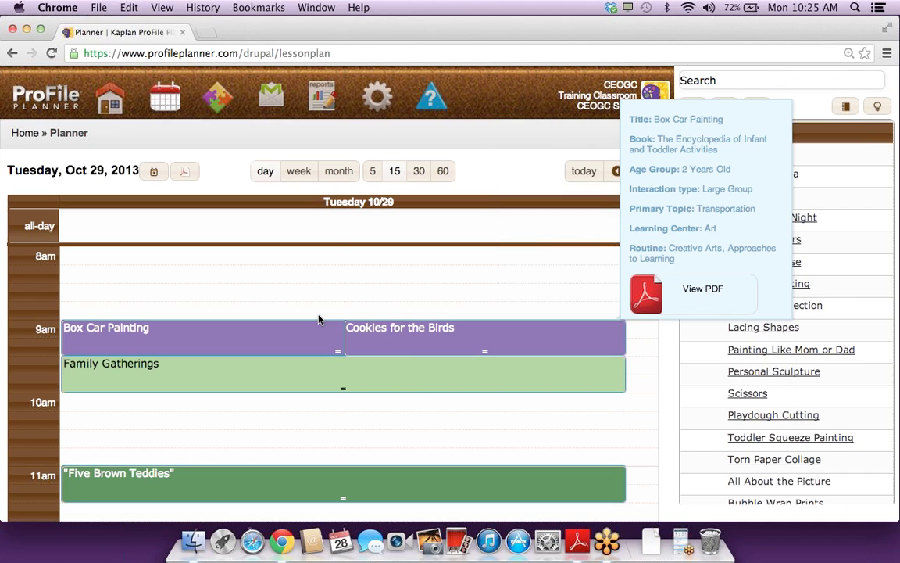
# Step: Open Settings > Children, showing the empty roster, and start adding a new child
pyautogui.click(382, 111)
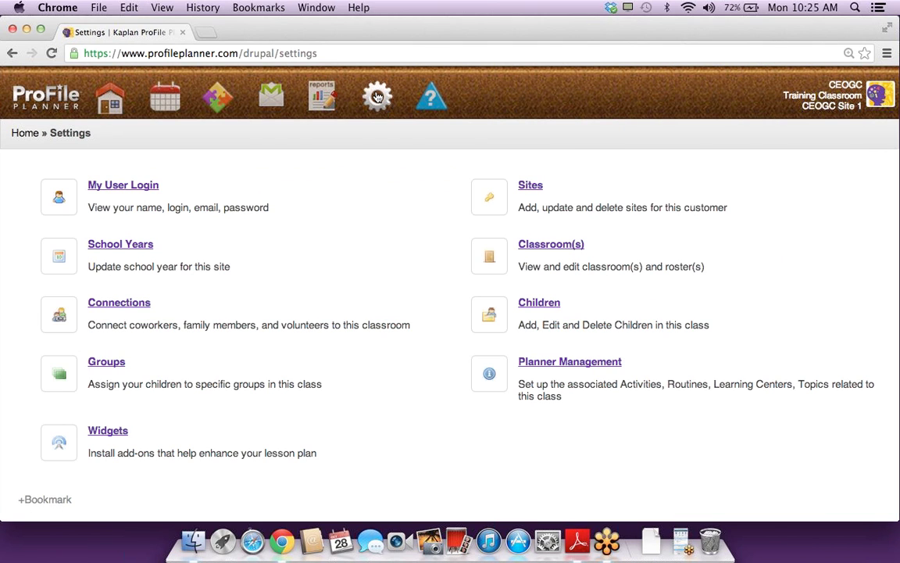
pyautogui.click(543, 305)
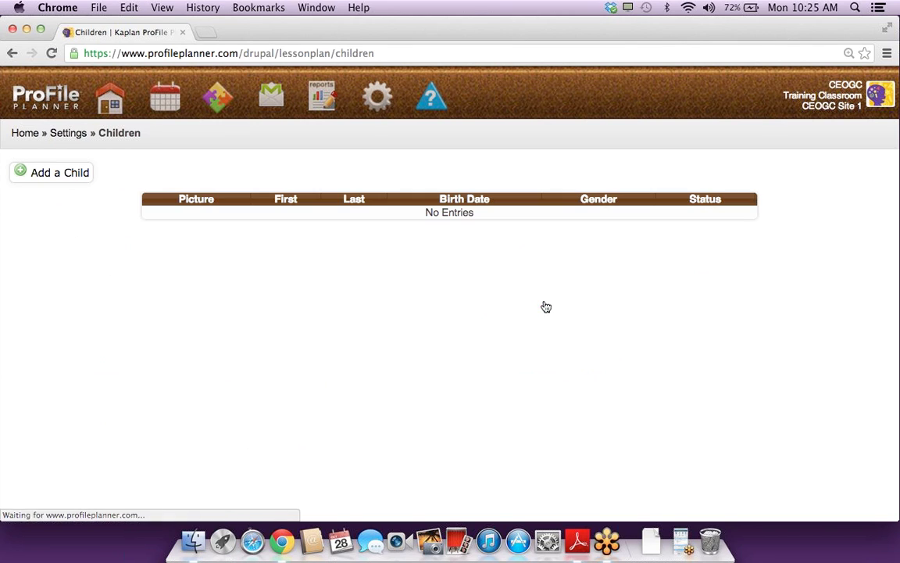
pyautogui.click(67, 175)
# Step: Enter the new child's first and last name in the Add A Child form
pyautogui.click(192, 170)
pyautogui.press('Tab')
pyautogui.press('Tab')
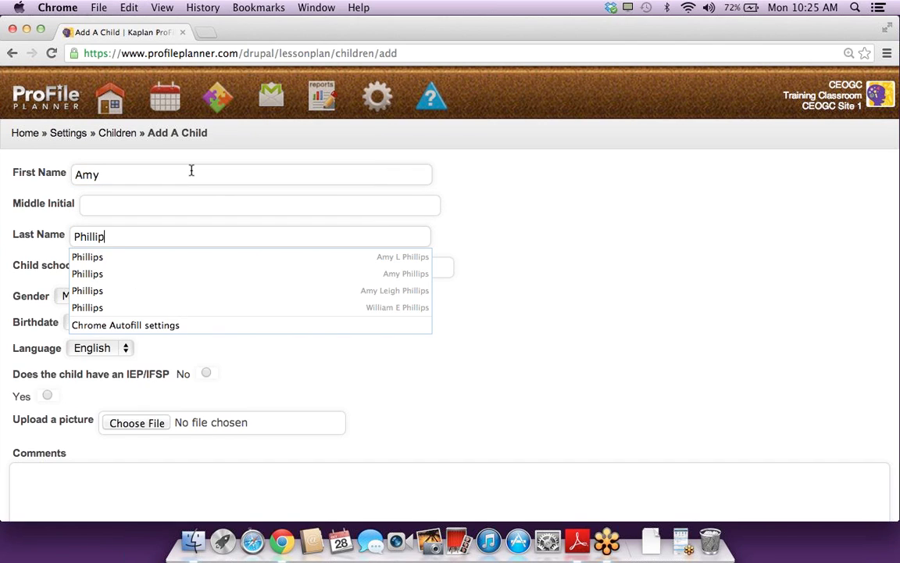
pyautogui.click(148, 268)
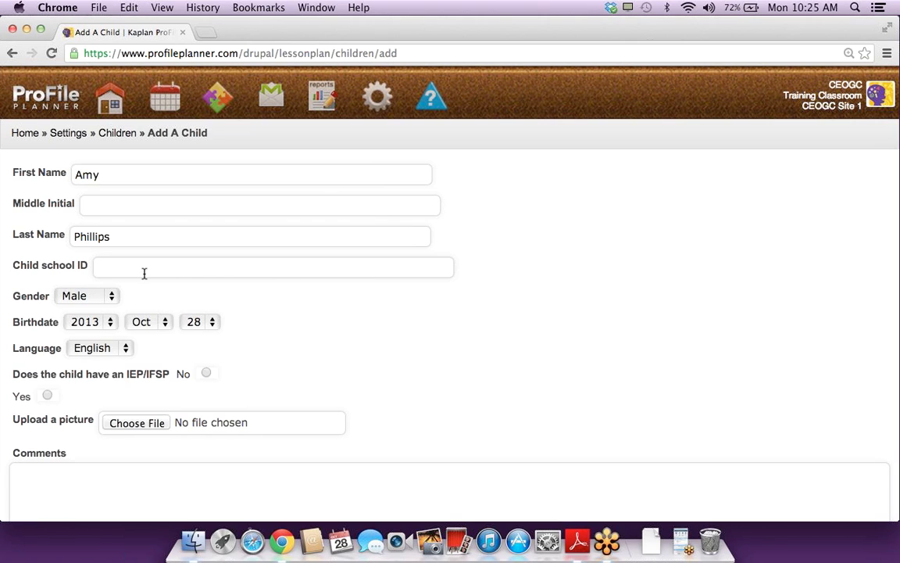
# Step: Set gender Female and birth year 2011, save the child, and return to the day view
pyautogui.click(82, 297)
pyautogui.click(83, 310)
pyautogui.click(85, 322)
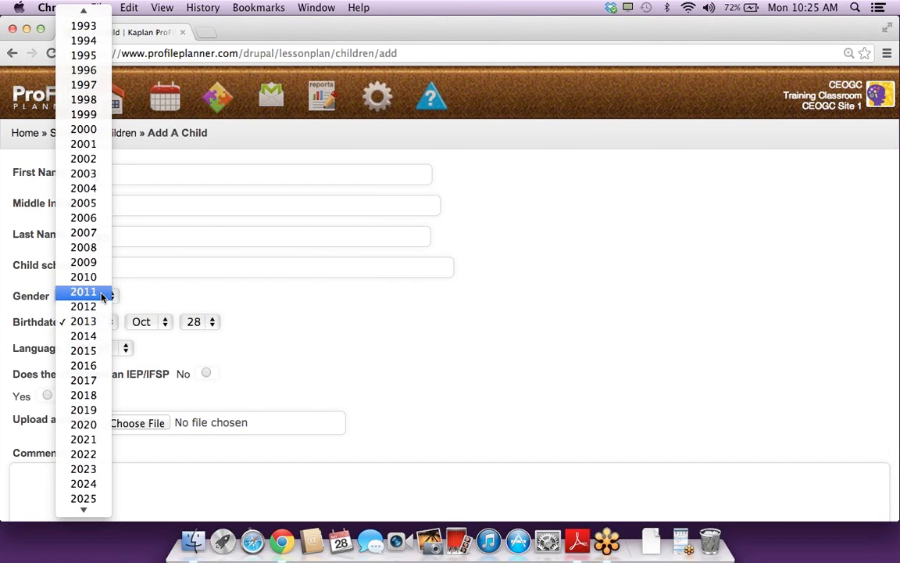
pyautogui.click(102, 295)
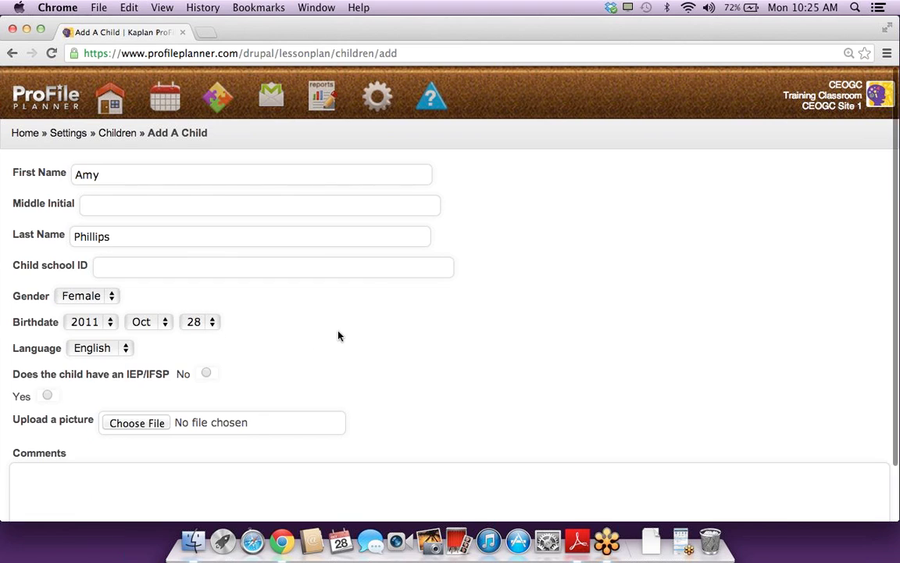
pyautogui.scroll(-2, 337, 335)
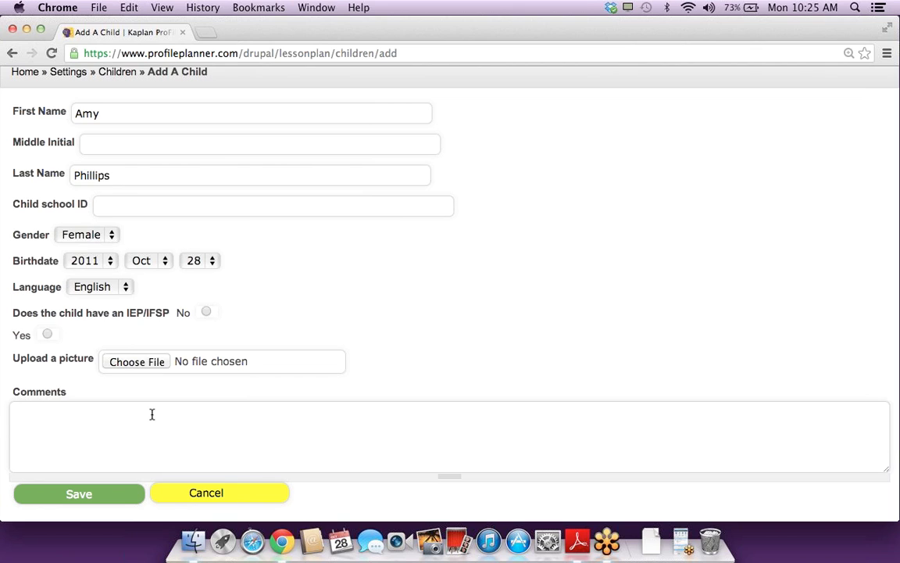
pyautogui.click(82, 496)
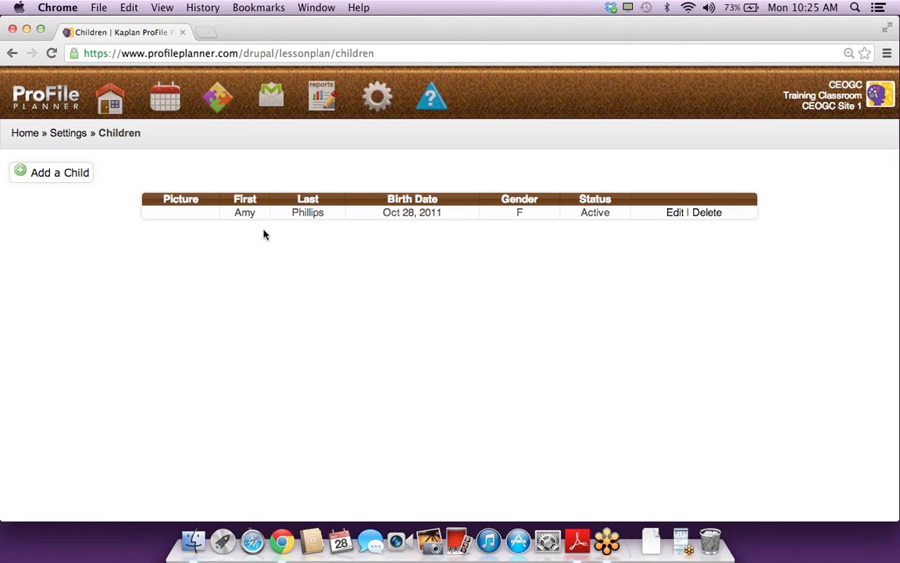
pyautogui.click(167, 102)
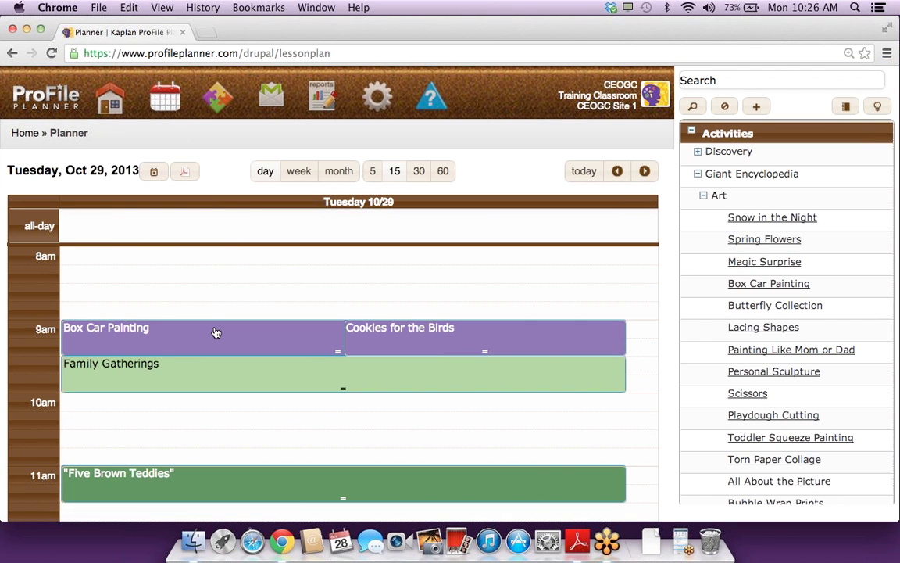
# Step: Tick the newly added child on Box Car Painting's Children tab and save
pyautogui.click(215, 333)
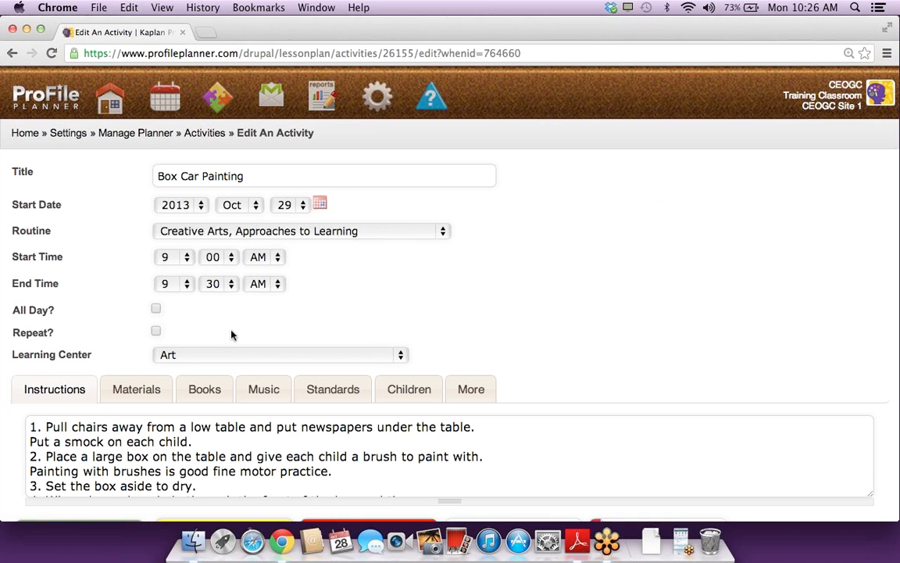
pyautogui.scroll(-2, 353, 307)
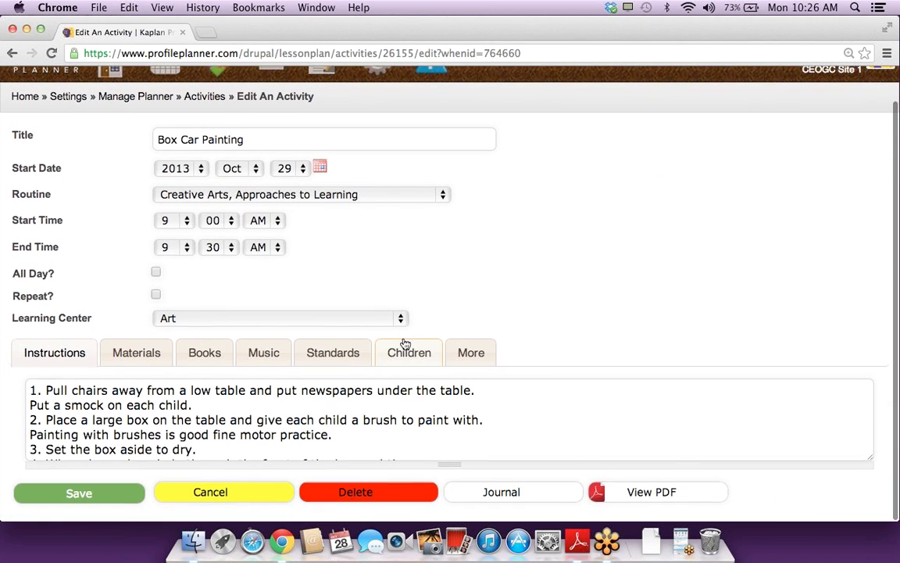
pyautogui.click(405, 348)
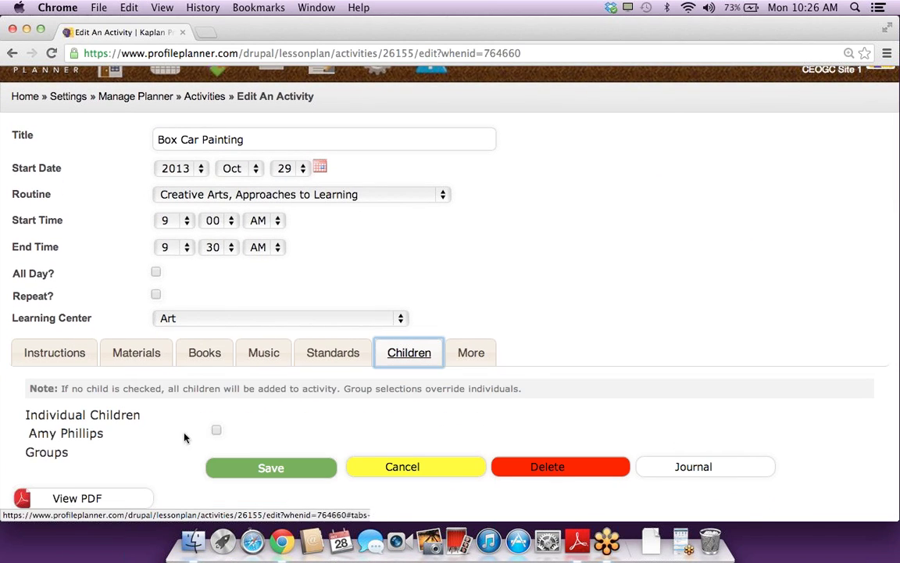
pyautogui.click(216, 431)
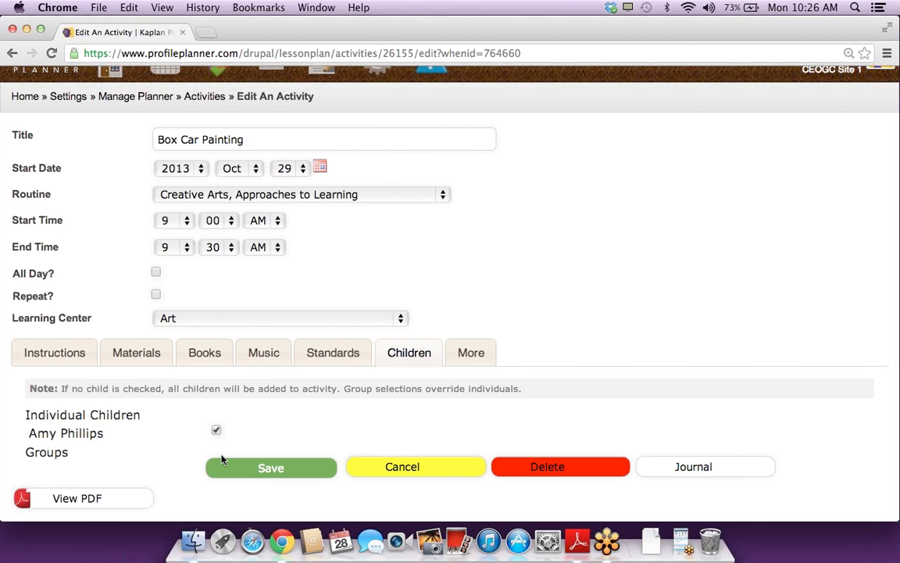
pyautogui.click(261, 468)
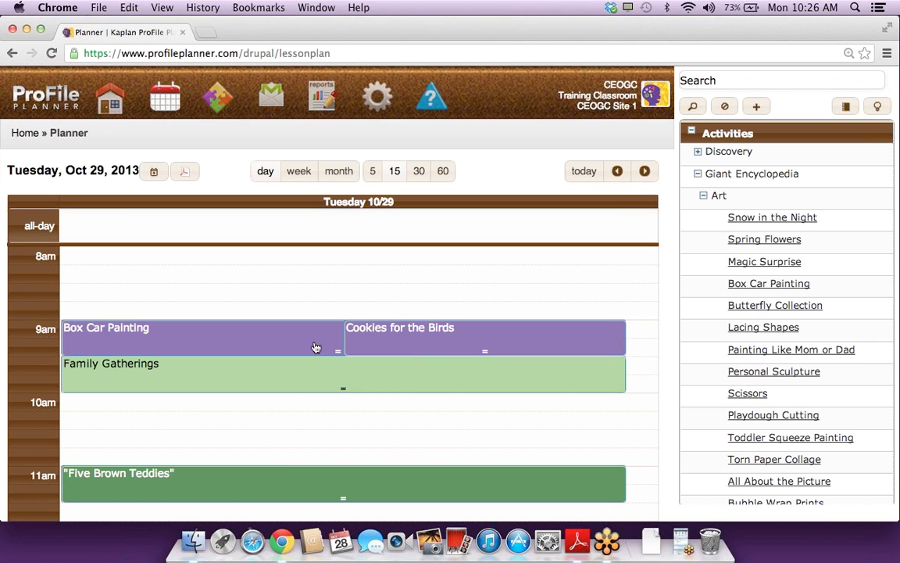
# Step: Create a group named 'Morning Children' under Settings > Groups
pyautogui.click(377, 109)
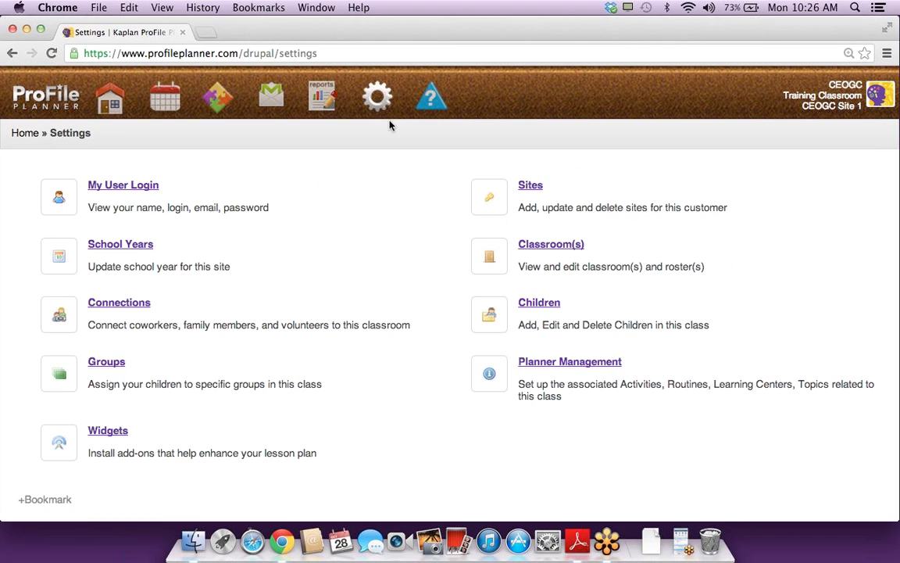
pyautogui.click(115, 363)
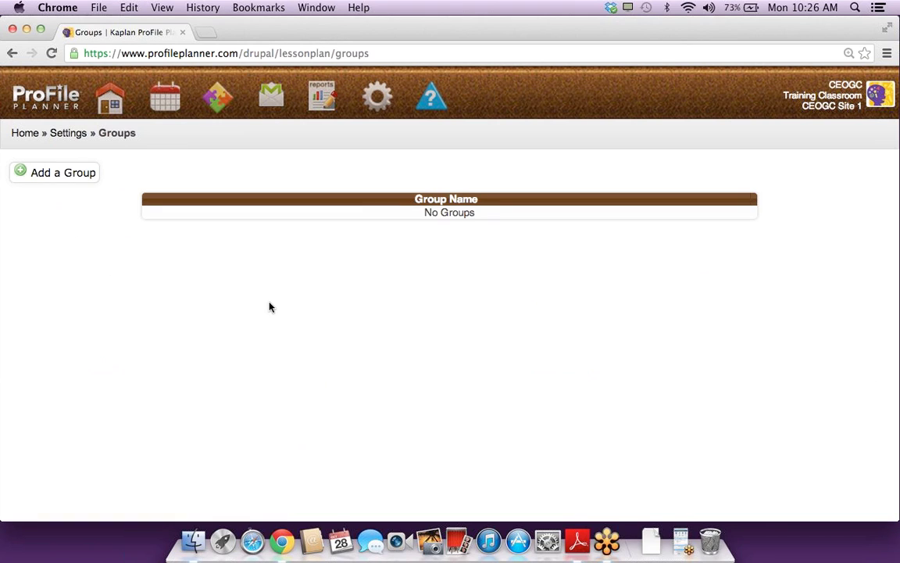
pyautogui.click(85, 173)
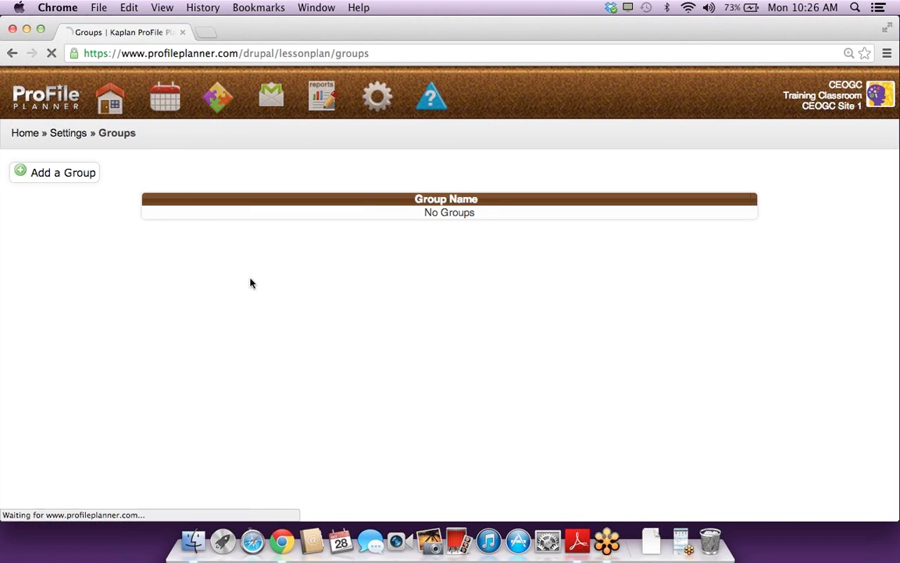
pyautogui.click(232, 175)
pyautogui.write('Mort')
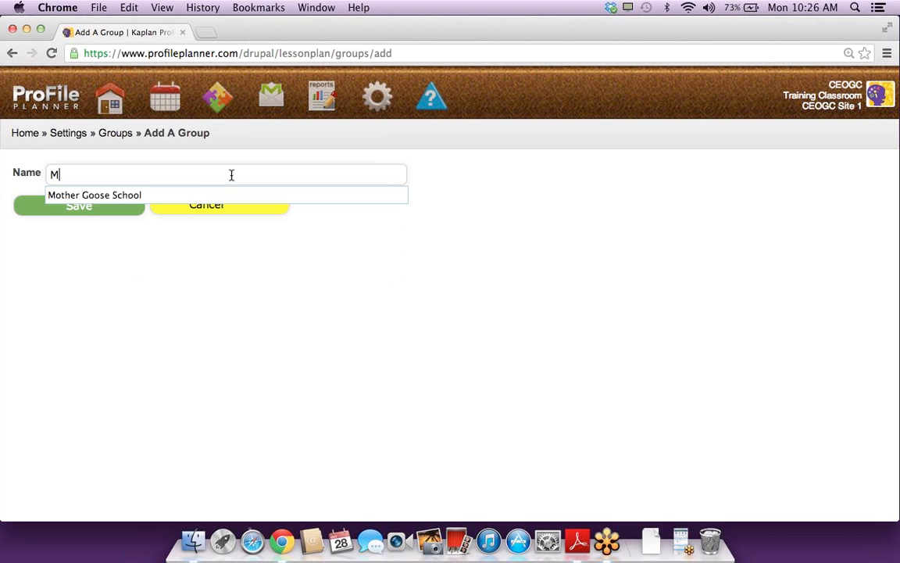
pyautogui.press('BackSpace')
pyautogui.press('BackSpace')
pyautogui.write('rn')
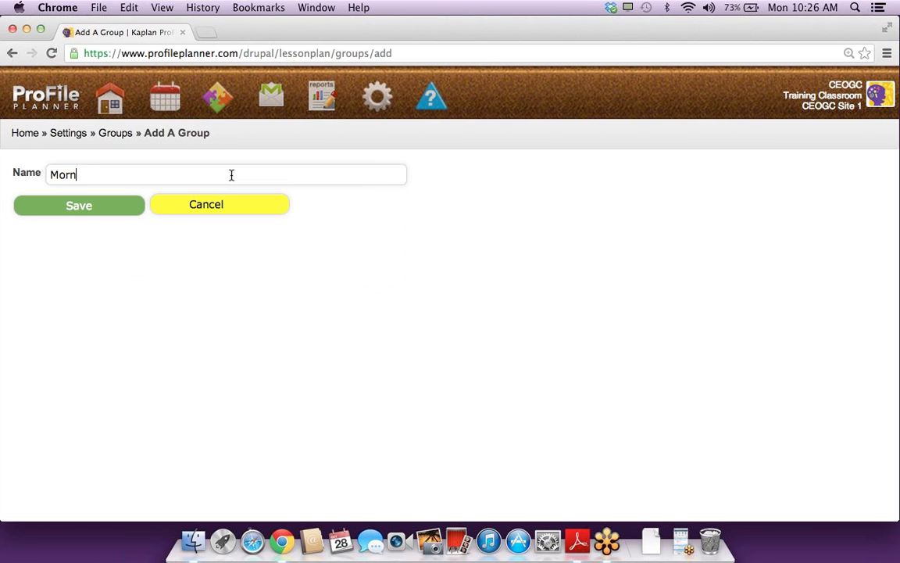
pyautogui.write('ing Children')
pyautogui.click(88, 205)
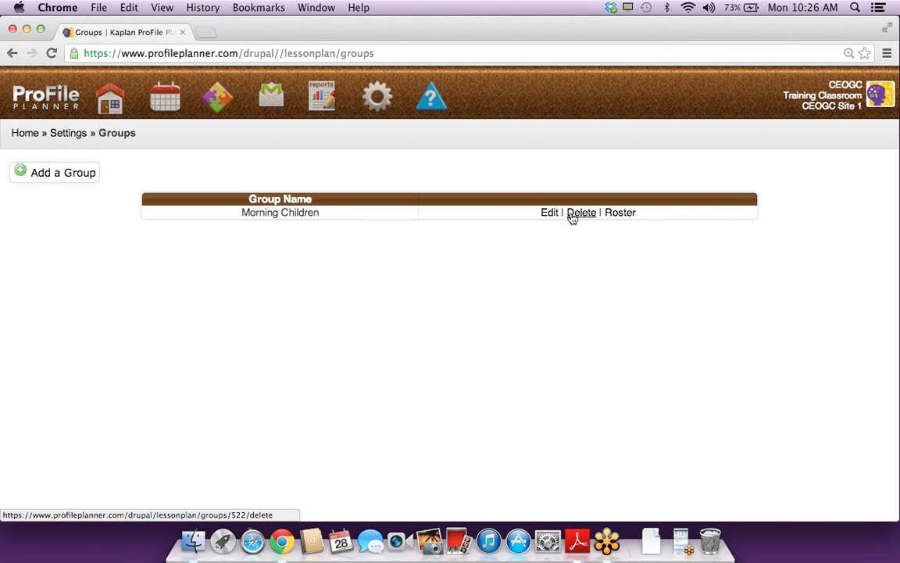
# Step: Add the class's one available child to the Morning Children roster, then return to the day planner
pyautogui.click(623, 214)
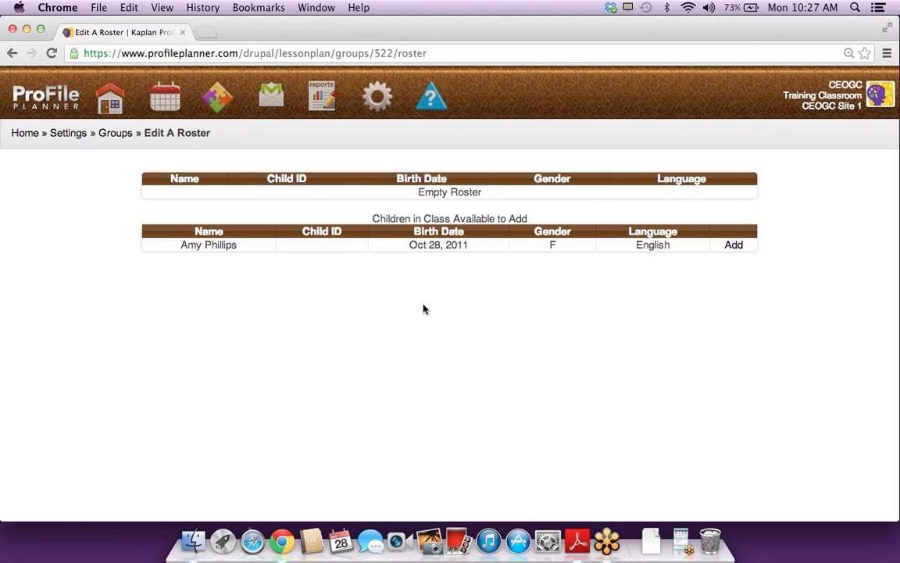
pyautogui.click(728, 246)
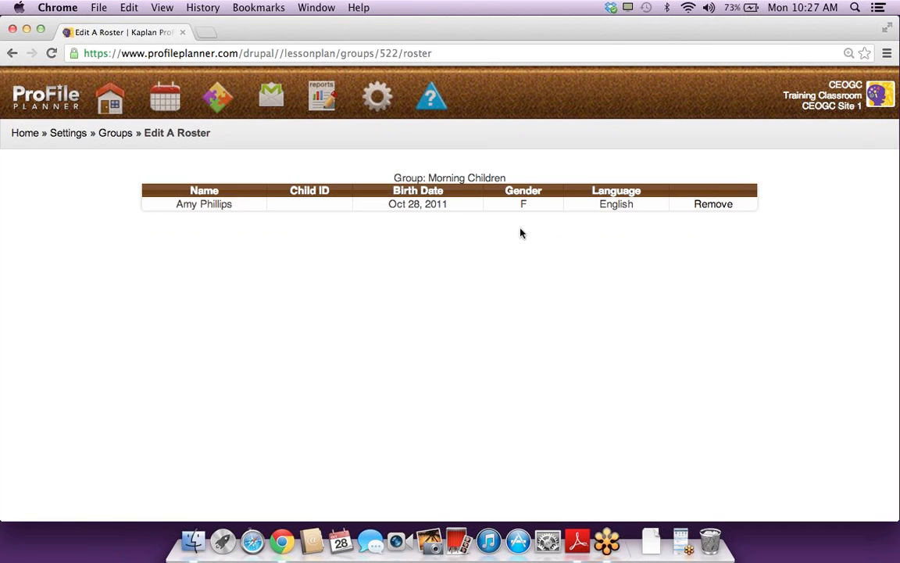
pyautogui.click(173, 99)
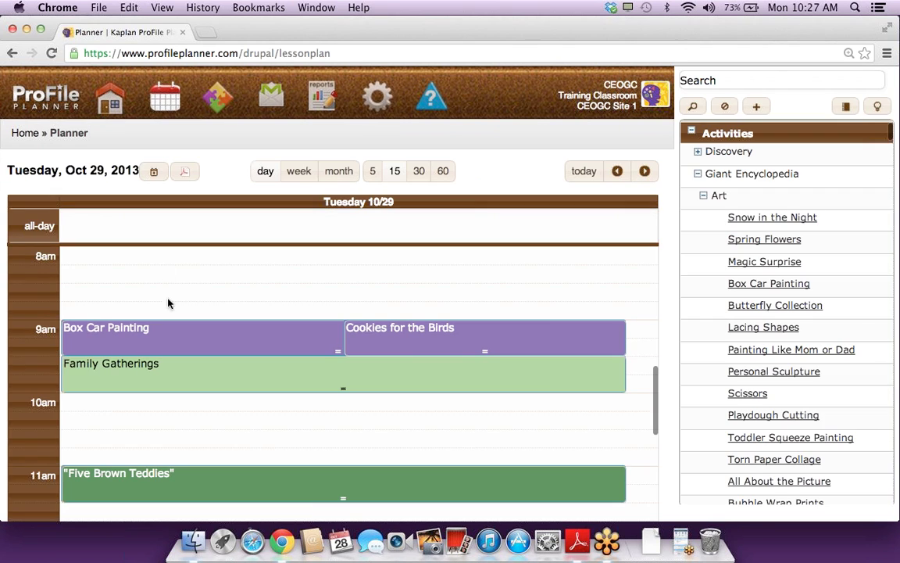
# Step: Tick the Morning Children group on Cookies for the Birds' Children tab and save
pyautogui.click(379, 340)
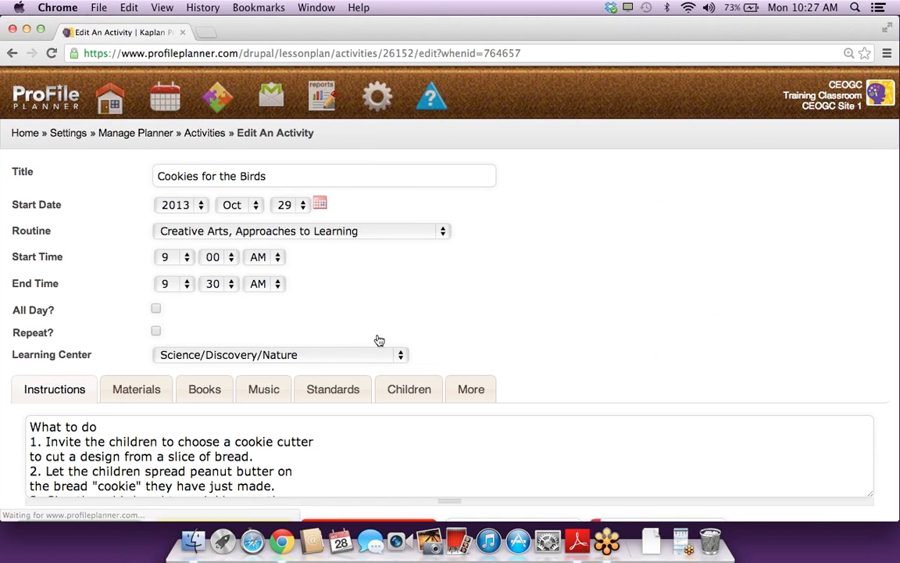
pyautogui.scroll(-2, 382, 319)
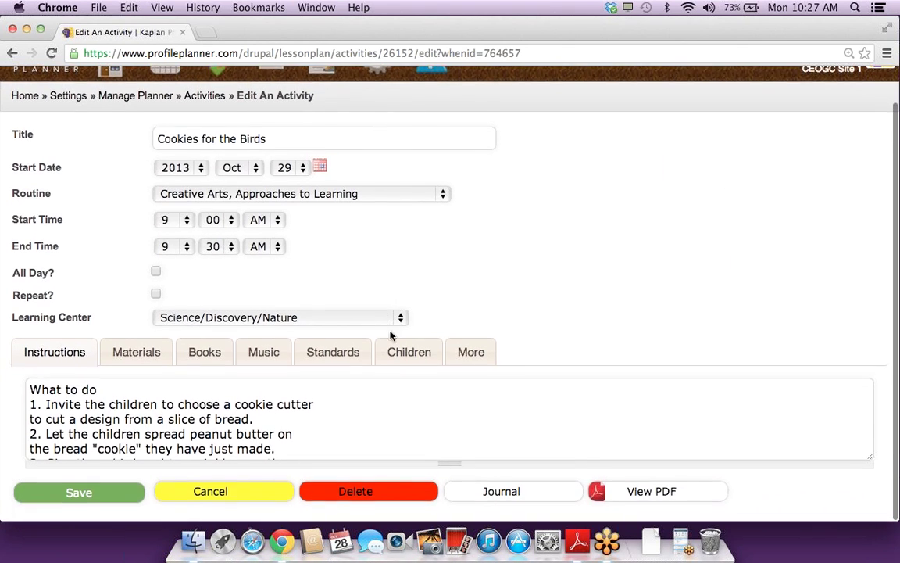
pyautogui.click(402, 354)
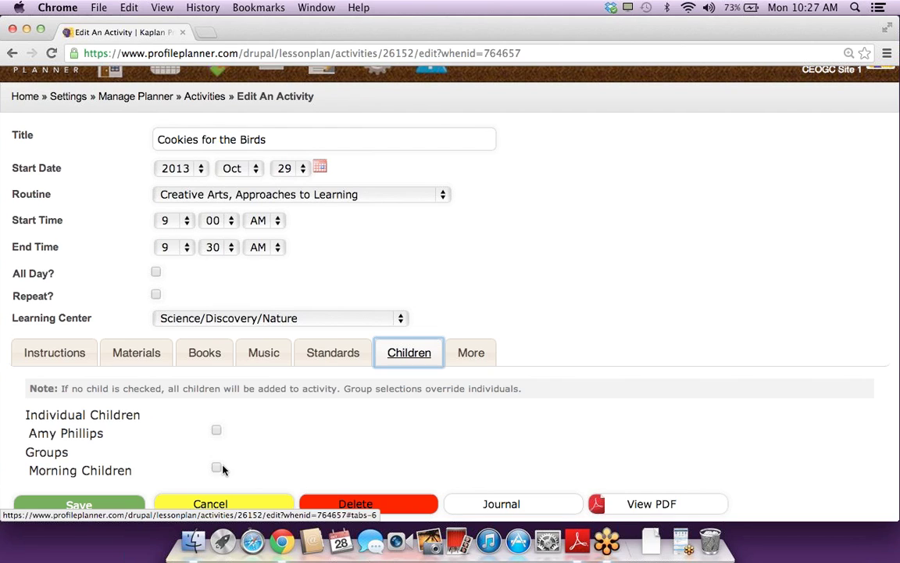
pyautogui.click(219, 467)
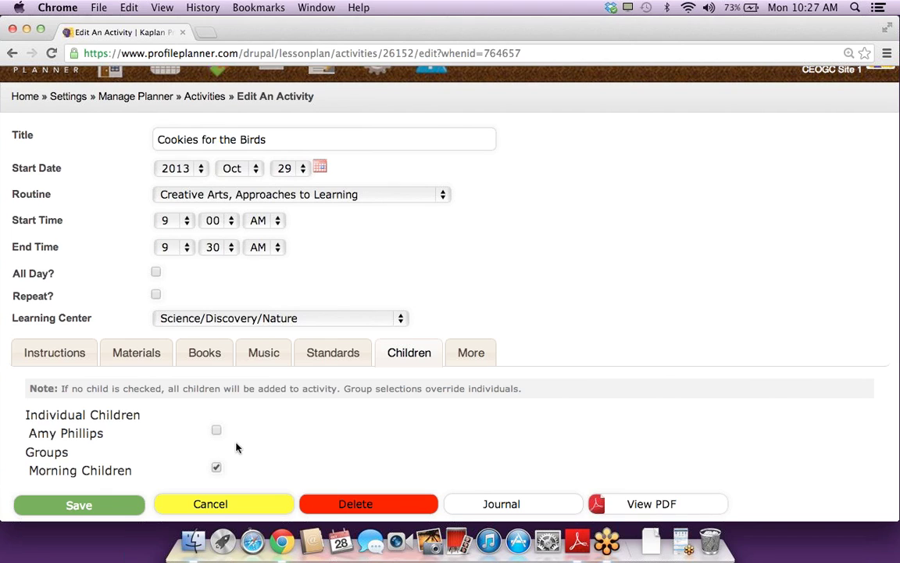
pyautogui.click(80, 505)
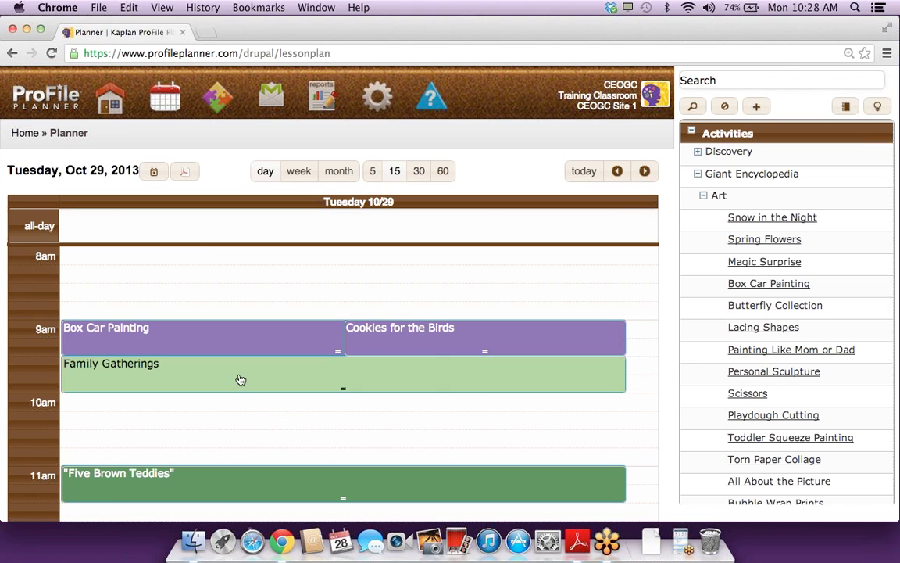
# Step: Add a first line to the Five Brown Teddies instructions naming the lead teacher, and save
pyautogui.click(206, 472)
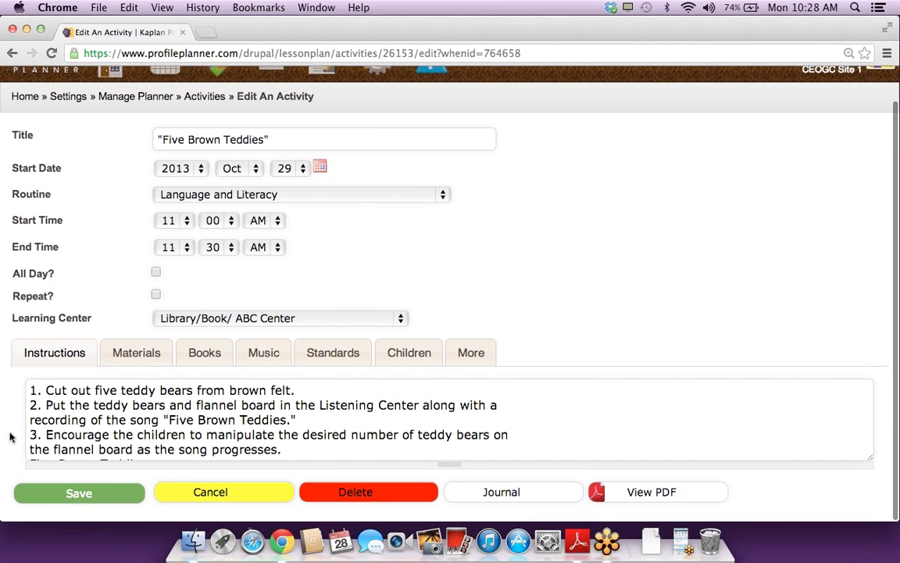
pyautogui.click(28, 388)
pyautogui.press('Return')
pyautogui.press('Return')
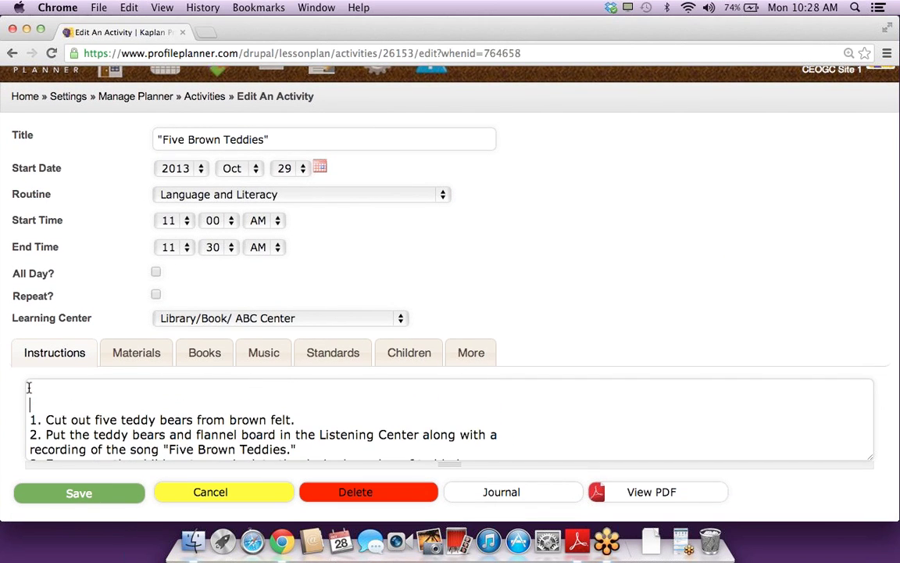
pyautogui.write('Ms. Phillips ')
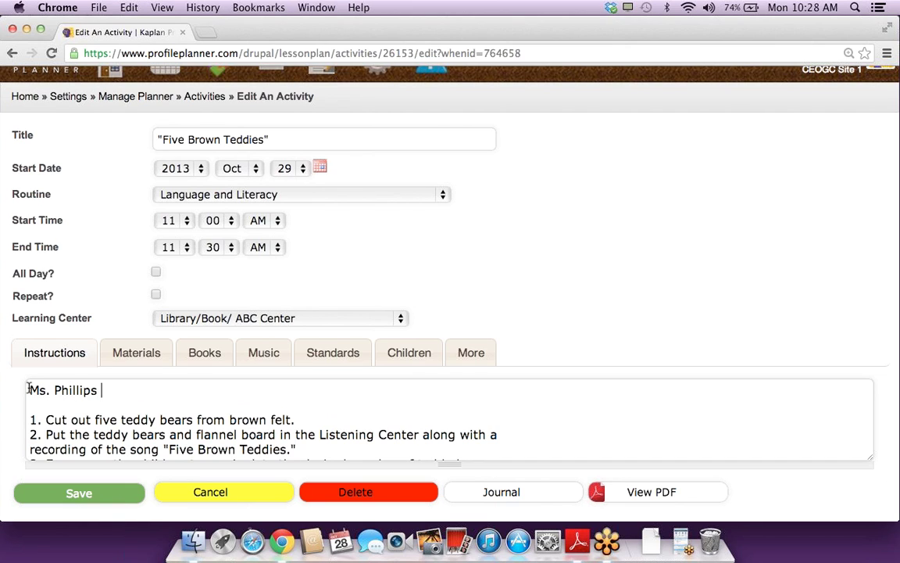
pyautogui.write('is teaching th')
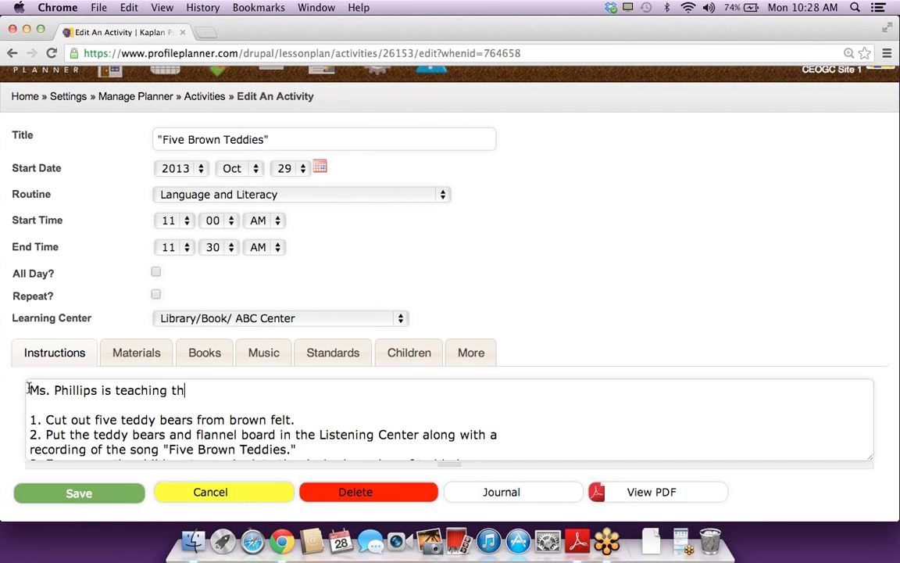
pyautogui.write('is activity')
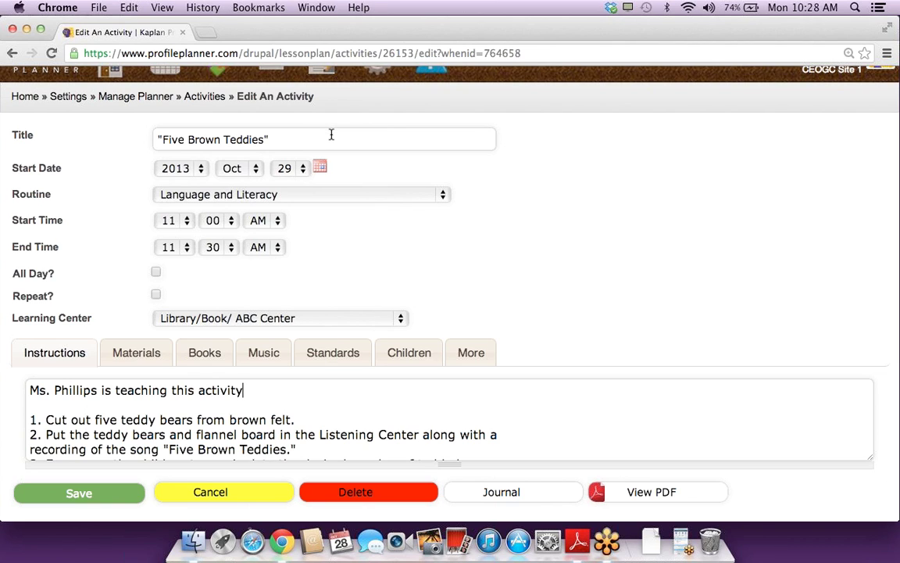
pyautogui.click(78, 493)
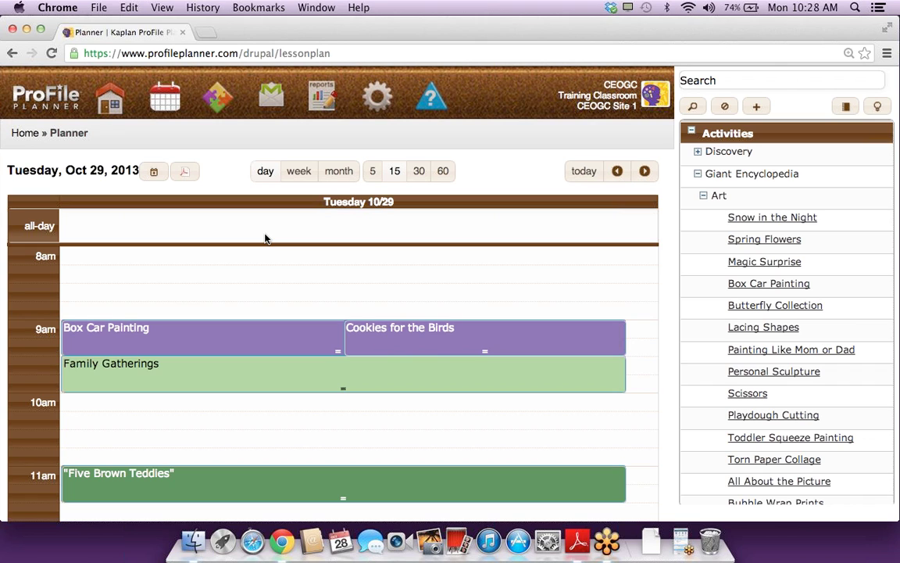
# Step: Run the Detailed Daily List report and review the Oct 29 activities' standards, materials and instructions
pyautogui.click(323, 101)
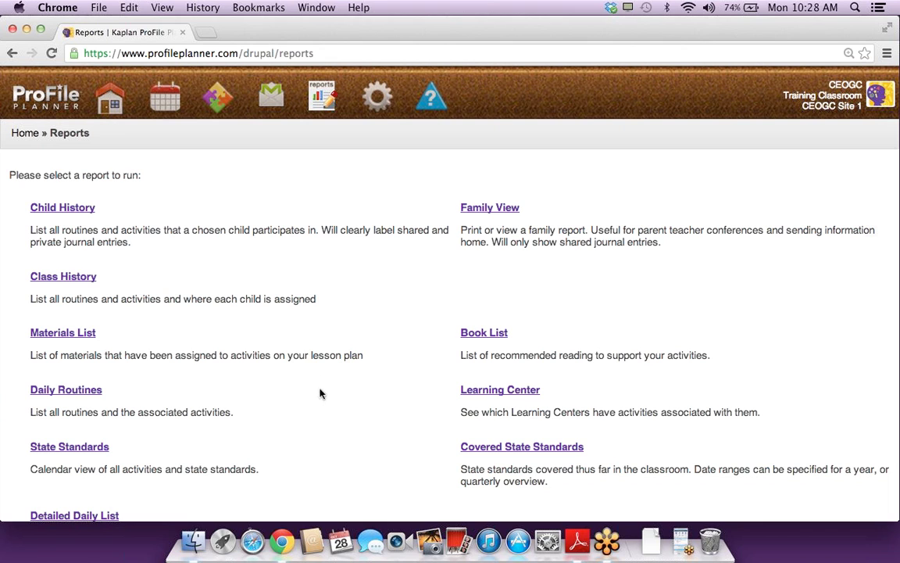
pyautogui.scroll(-3, 277, 429)
pyautogui.click(104, 441)
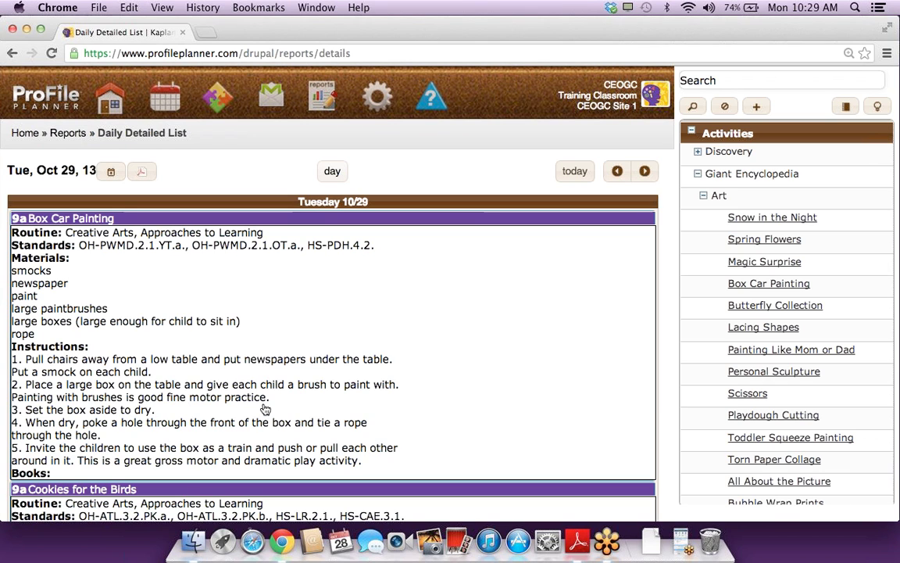
pyautogui.scroll(-5, 382, 294)
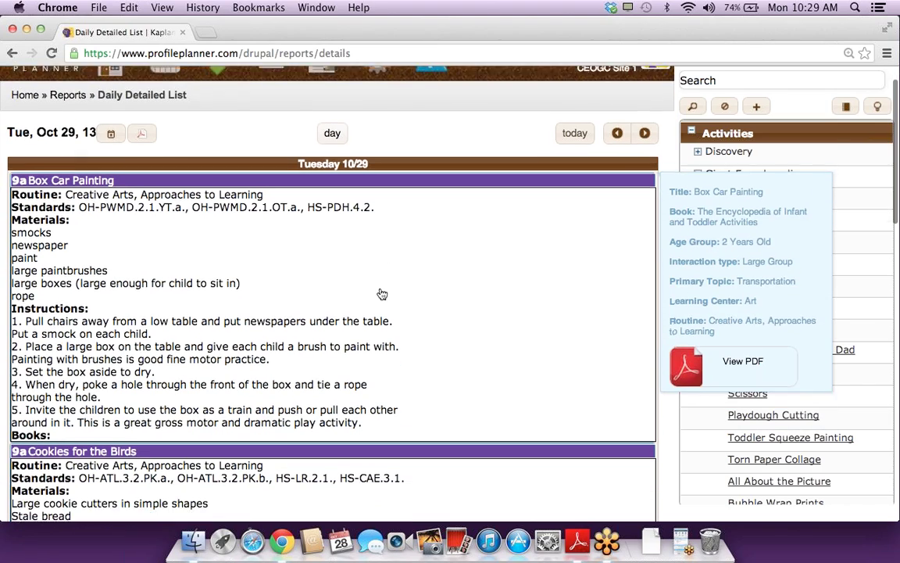
pyautogui.scroll(-15, 381, 294)
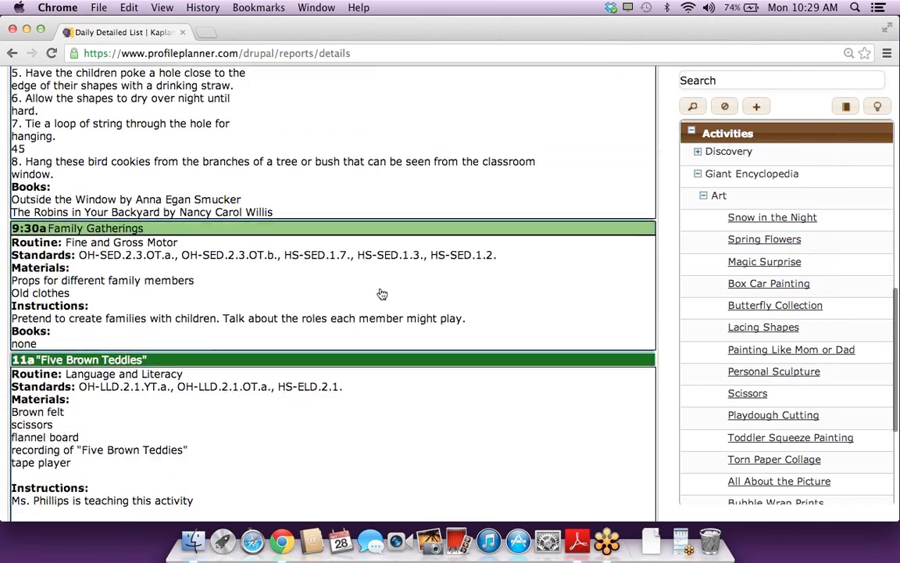
pyautogui.scroll(3, 380, 293)
pyautogui.moveTo(143, 232)
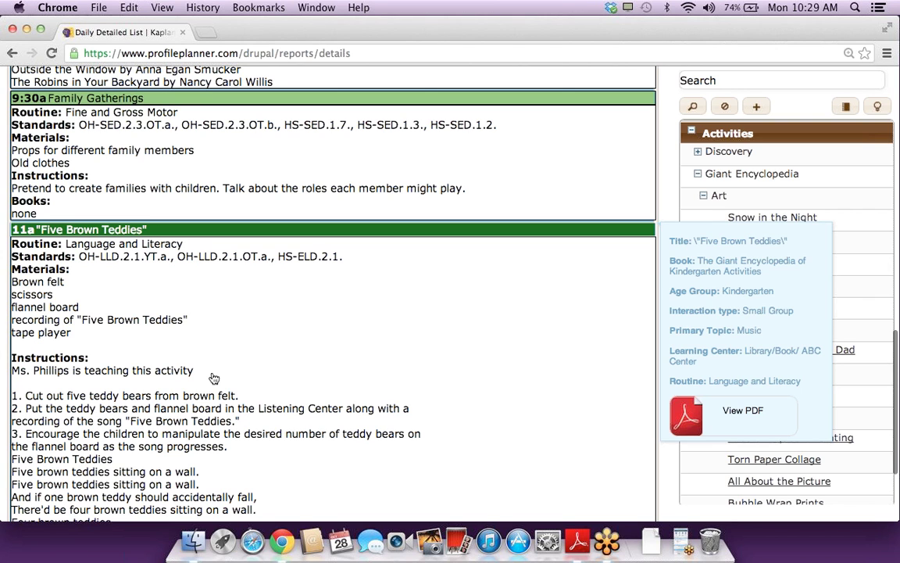
pyautogui.scroll(-5, 214, 378)
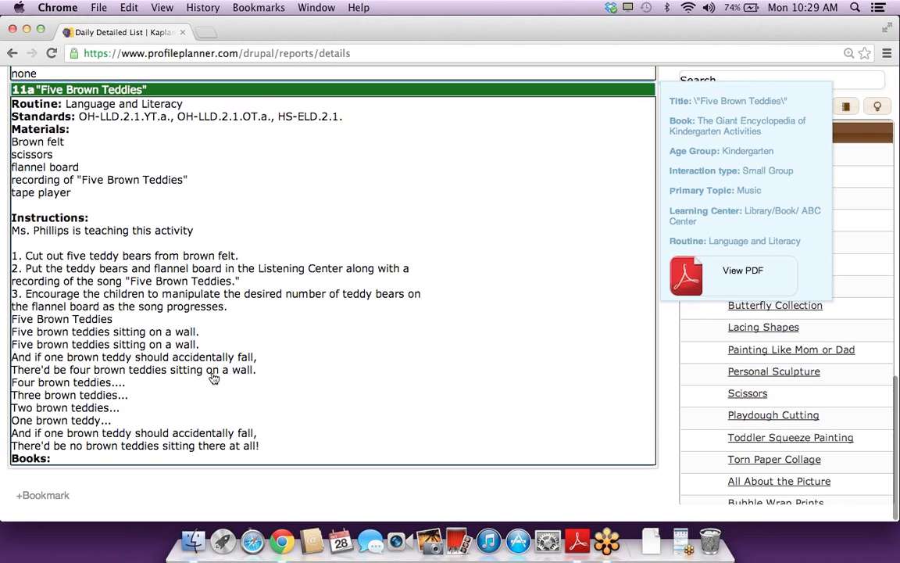